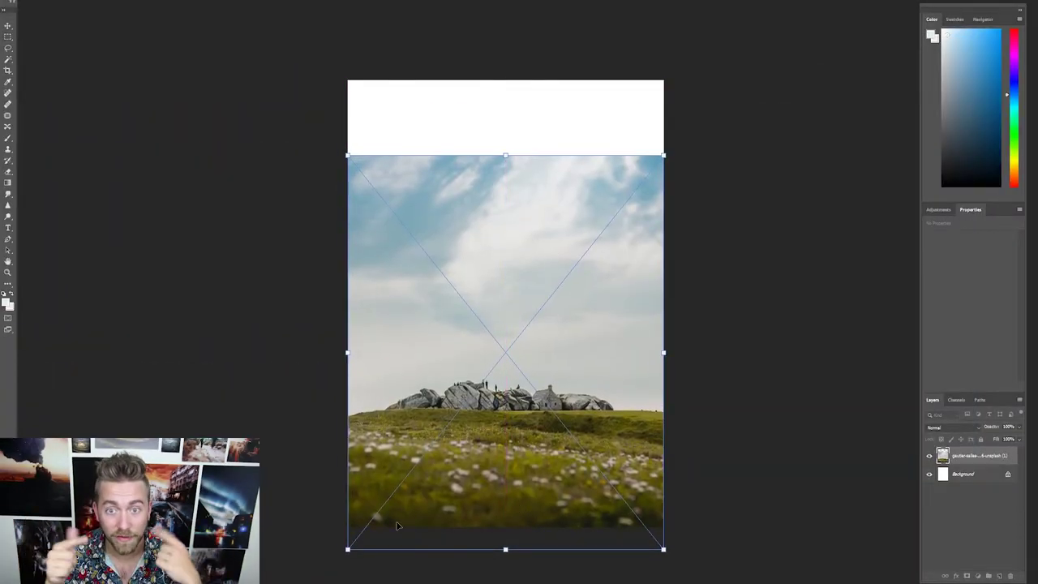
Step: Position the landscape photo along the canvas bottom and paint a tall black two-armed silhouette above the rocks on a new layer
drag(485, 382, 485, 379)
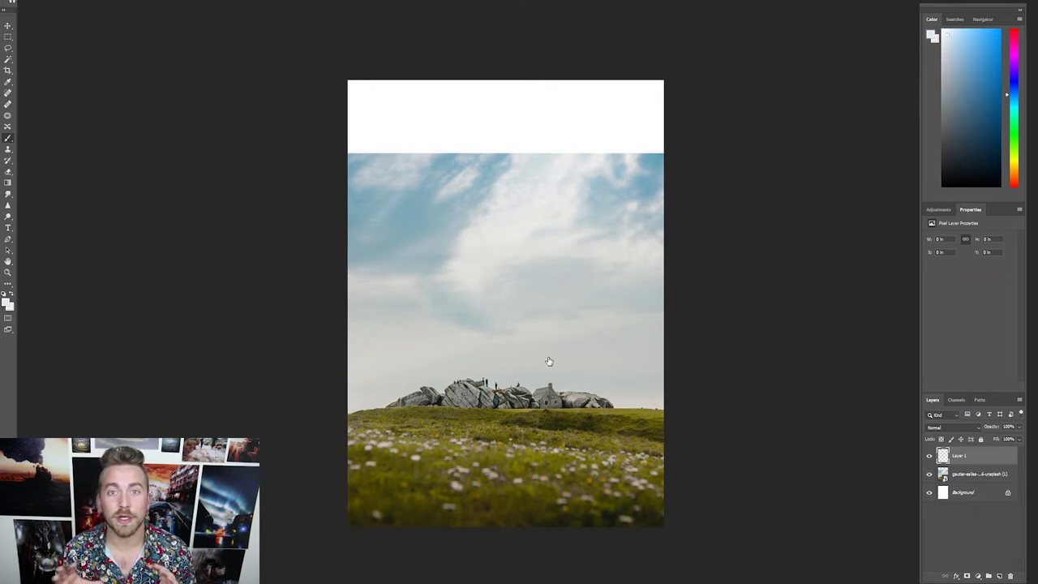
key(d)
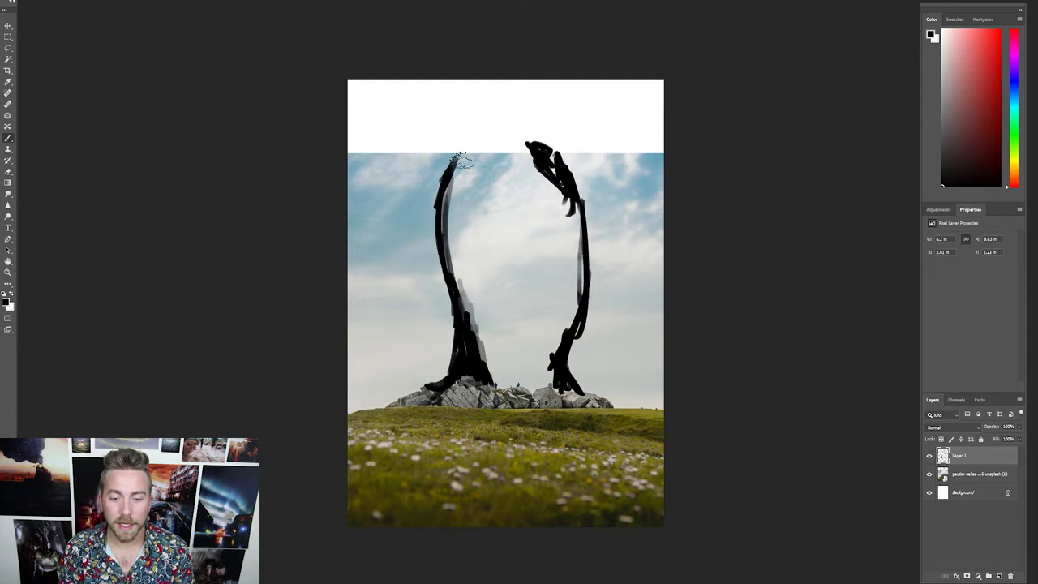
drag(461, 160, 533, 375)
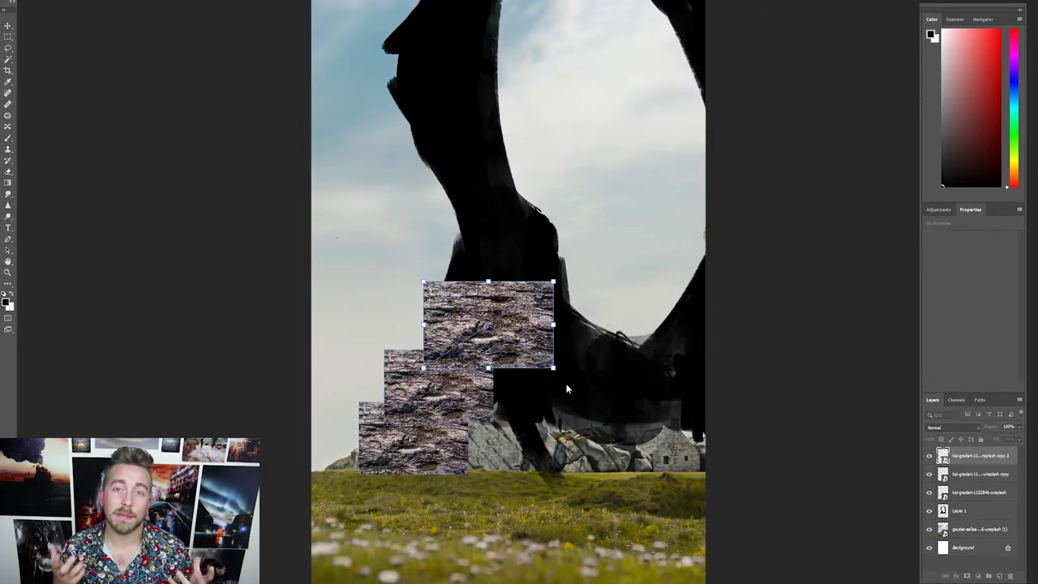
Step: Try to cover the base of the silhouette with stepped duplicates of the layered rock texture
drag(544, 314, 560, 239)
drag(433, 293, 577, 207)
key(Return)
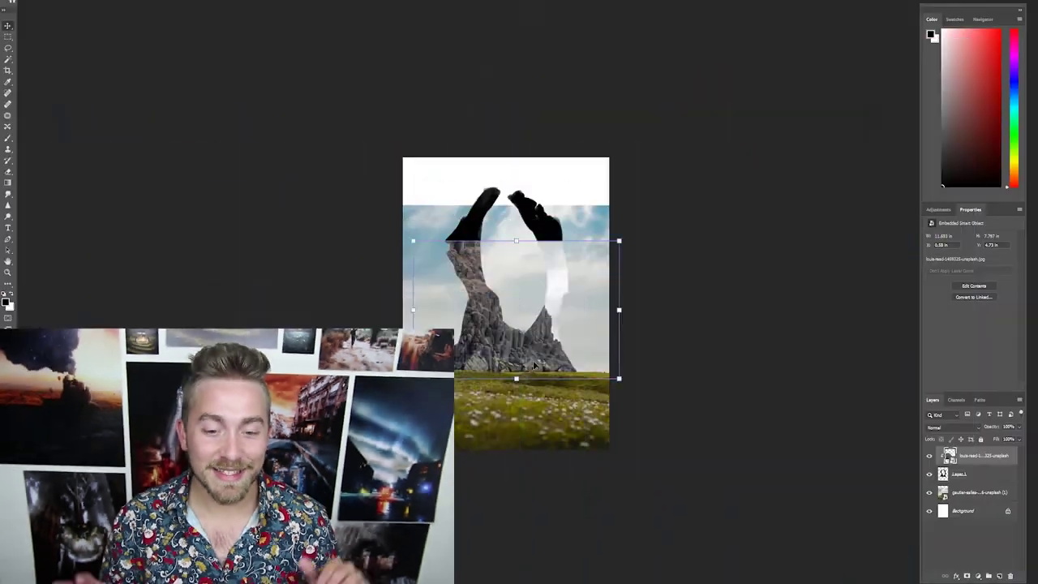
Step: Move the cliff photo up the silhouette, duplicate it, transform the copy and clip it to the shape
drag(533, 365, 497, 240)
key(ctrl+j)
key(ctrl+t)
right_click(535, 252)
click(560, 356)
key(Return)
alt+click(973, 464)
scroll(497, 292, up, 10)
Step: Duplicate the selected cliff layer once more and add this copy to the silhouette's clipping group
click(988, 457)
key(ctrl+j)
alt+click(985, 464)
scroll(490, 292, down, 10)
scroll(499, 308, up, 8)
Step: Duplicate the cliff layer, move and resize the copy over the silhouette's upper left arm, and clip it to the shape
key(ctrl+j)
drag(530, 169, 448, 121)
drag(543, 302, 419, 219)
drag(365, 146, 328, 148)
key(Return)
alt+click(973, 465)
key(ctrl+minus)
Step: Duplicate the cliff layer, move the copy across to the right arm and clip it to the silhouette
key(ctrl+j)
key(ctrl+t)
click(518, 340)
drag(414, 207, 589, 220)
key(Return)
alt+click(987, 464)
Step: Duplicate a lower cliff layer, clip it, bring it to the front and position it over the upper right arm
click(960, 507)
click(979, 495)
click(979, 509)
key(ctrl+j)
alt+click(971, 520)
key(ctrl+shift+bracketright)
drag(494, 412, 600, 333)
key(ctrl+t)
click(599, 332)
drag(468, 305, 479, 265)
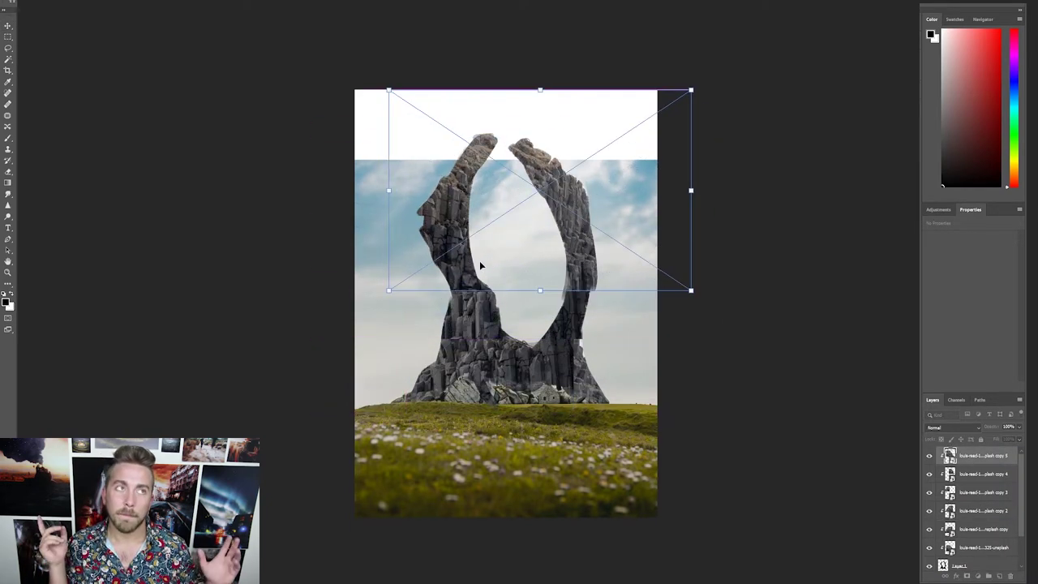
Step: Release the cliff layers from the silhouette's clipping group and hide the upper copies, keeping only the lowest ones visible
scroll(609, 317, up, 5)
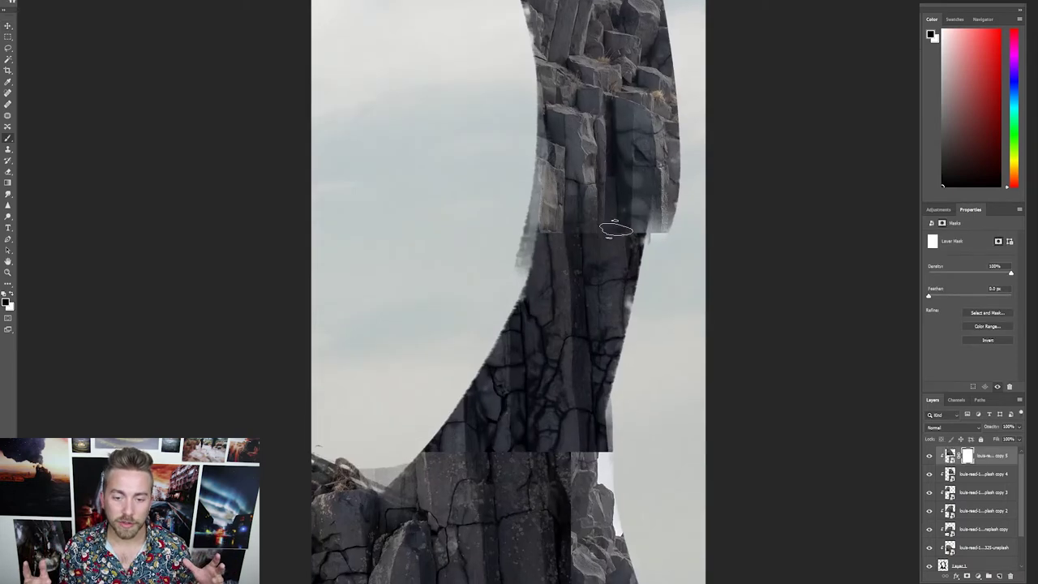
scroll(489, 209, down, 5)
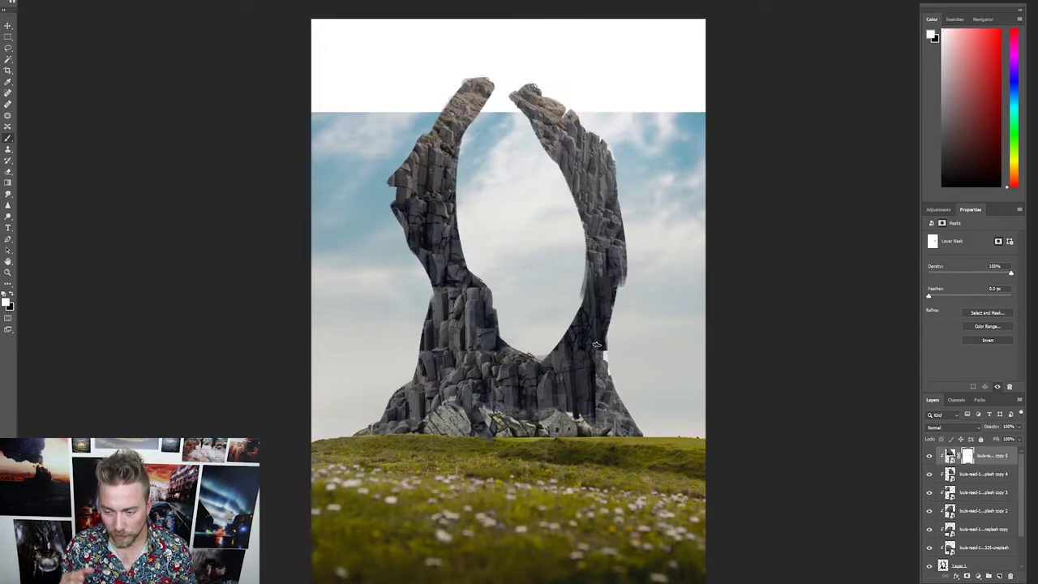
scroll(559, 331, down, 3)
alt+click(963, 552)
alt+click(964, 552)
alt+click(963, 553)
shift+click(979, 455)
click(978, 526)
drag(930, 526, 932, 443)
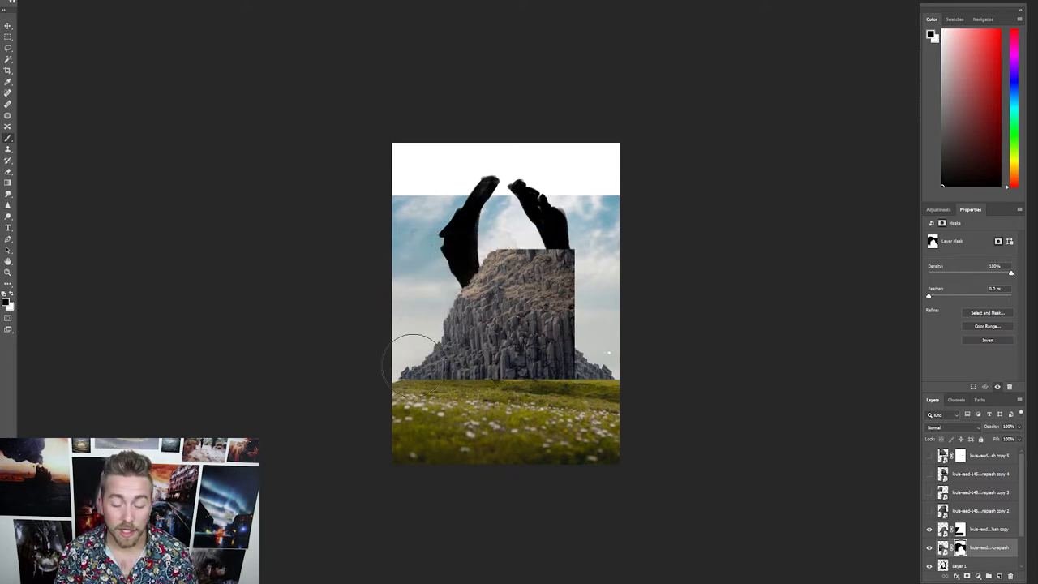
Step: Paint black on the first cliff copy's mask to hide its peak and hard right edge between the arms
click(960, 529)
mouse_move(495, 258)
mouse_down()
mouse_move(571, 258)
mouse_move(571, 357)
mouse_up()
mouse_move(519, 284)
mouse_down()
mouse_move(522, 263)
mouse_move(490, 261)
mouse_up()
drag(571, 298, 571, 321)
scroll(547, 341, down, 4)
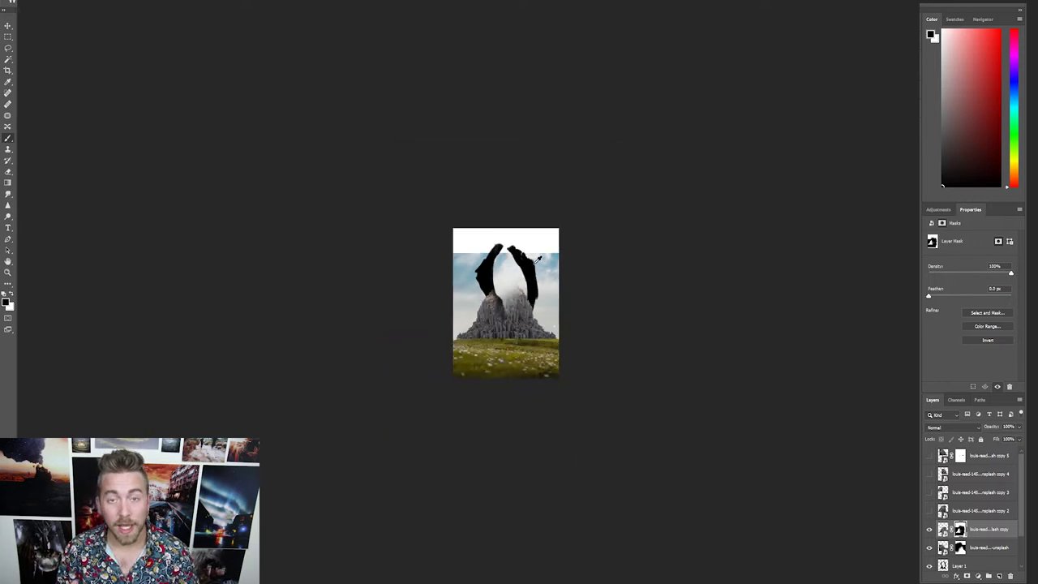
Step: Scale down the first cliff copy slightly
key(ctrl+t)
scroll(505, 303, up, 5)
drag(352, 245, 385, 275)
key(Return)
scroll(444, 448, up, 6)
Step: Nudge the first cliff copy down towards the grass line
key(v)
key(Down)
key(Down)
key(Down)
key(Down)
key(Down)
key(Down)
key(Down)
key(Down)
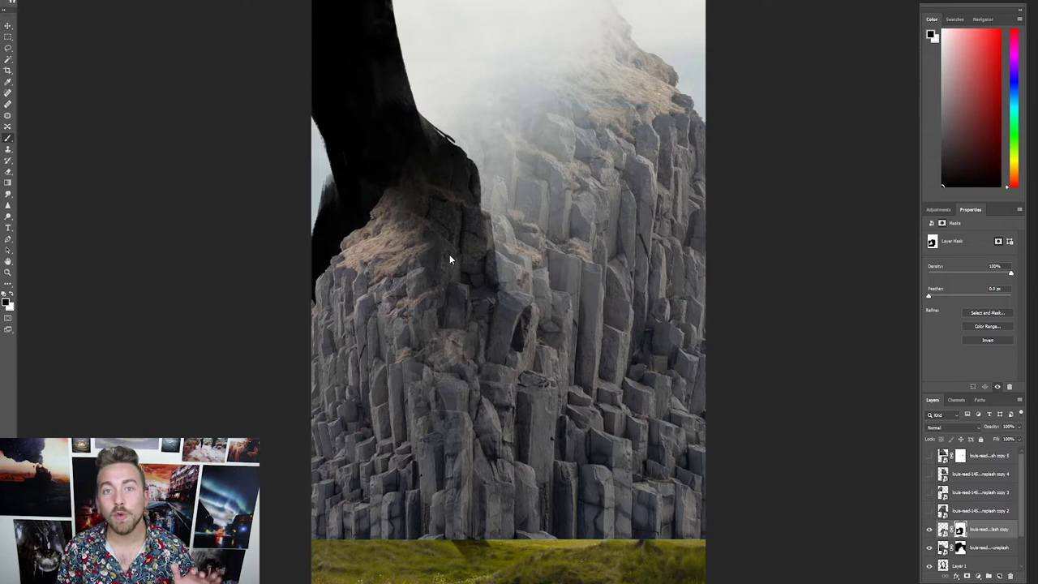
Step: Paint on the two lowest cliff layers' masks to blend their seam and clear the rock peak between the arms
drag(433, 133, 452, 303)
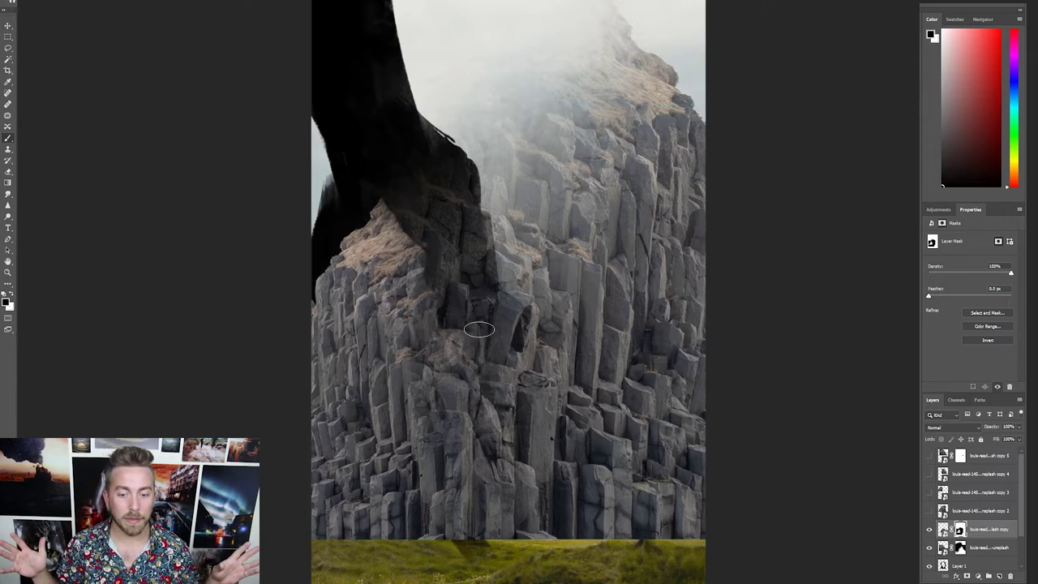
click(973, 547)
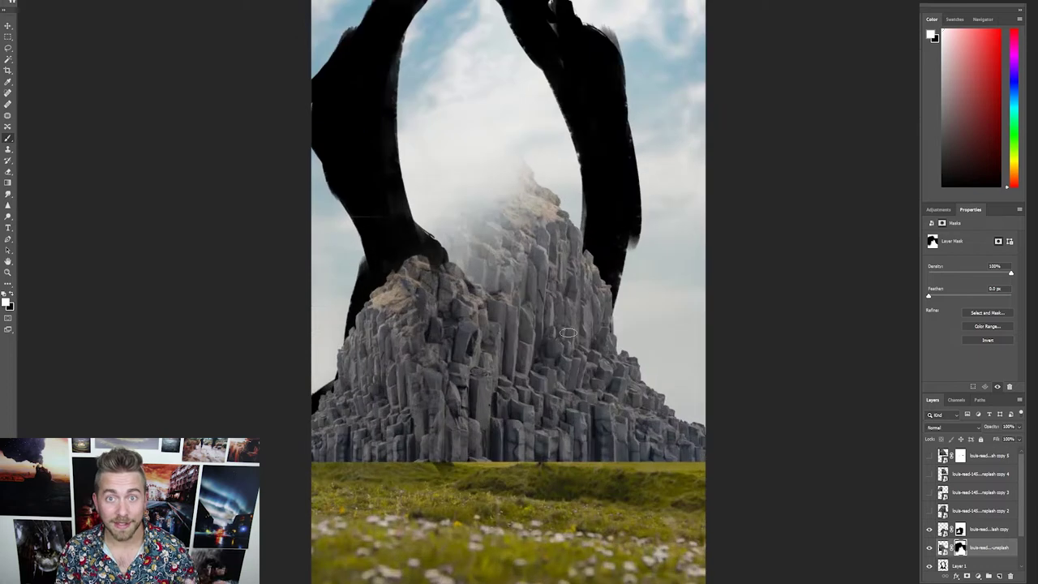
mouse_move(568, 332)
mouse_down()
mouse_move(503, 235)
mouse_move(487, 292)
mouse_move(529, 294)
mouse_up()
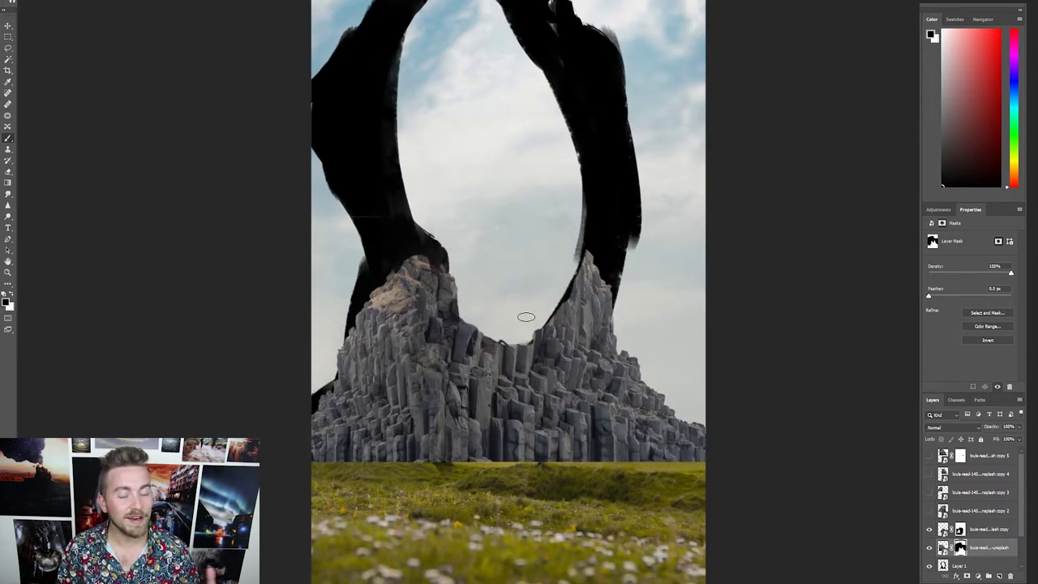
Step: Show cliff copy 2 and reposition it over the left arm of the silhouette
scroll(527, 317, down, 4)
click(929, 511)
click(980, 511)
key(ctrl+t)
drag(568, 324, 546, 331)
key(Return)
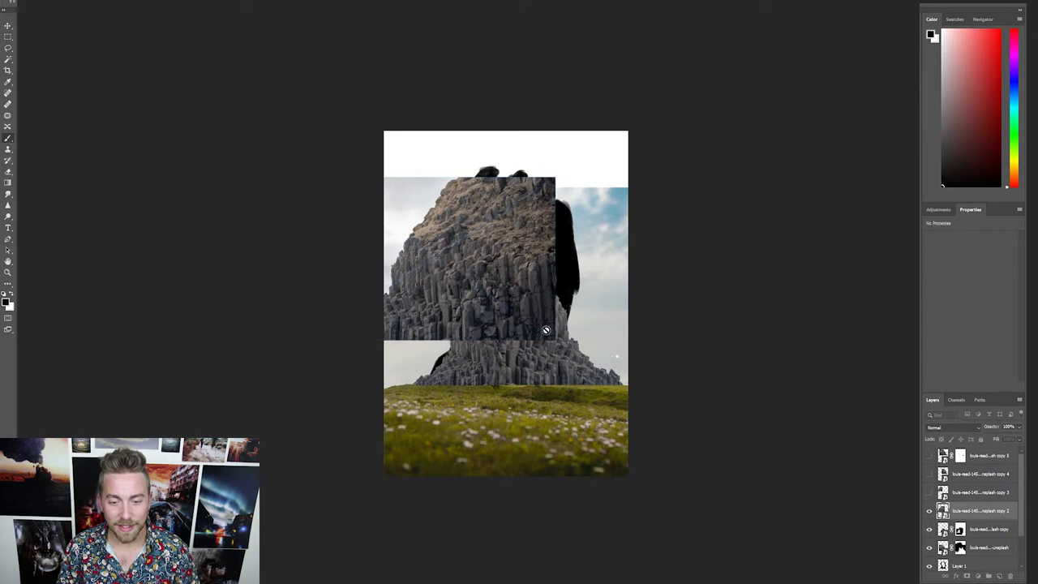
Step: Add an inverted layer mask to cliff copy 2 and paint white to reveal rock on the lower left arm
click(966, 576)
key(ctrl+i)
scroll(474, 296, up, 4)
key(x)
mouse_move(405, 422)
mouse_down()
mouse_move(440, 400)
mouse_move(419, 319)
mouse_move(483, 403)
mouse_move(455, 281)
mouse_move(492, 219)
mouse_move(552, 346)
mouse_move(596, 378)
mouse_up()
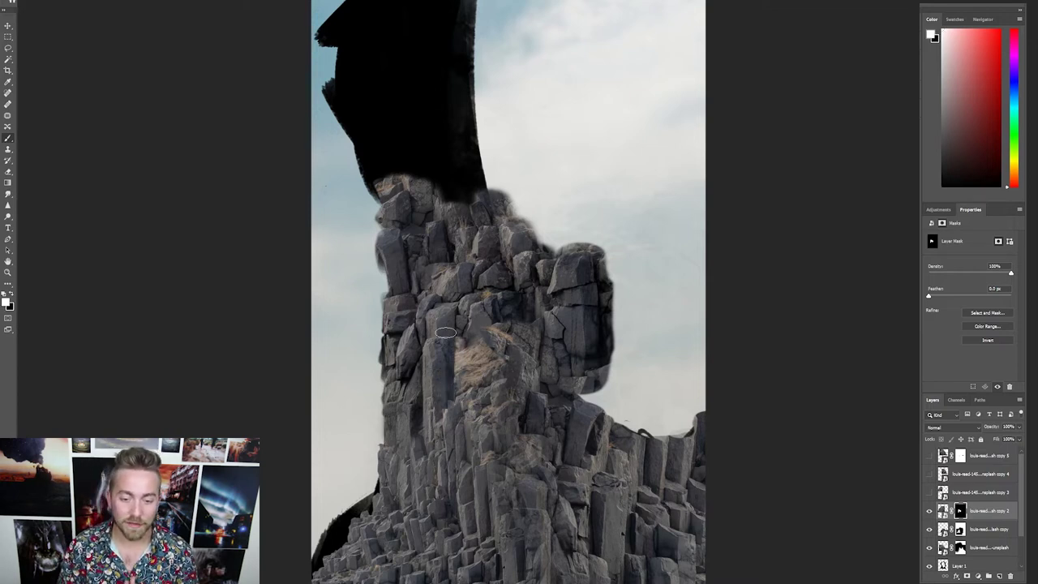
Step: Refine cliff copy 2's mask around the lower left arm, blending its centre and trimming excess rock along the inner edge
key(x)
drag(445, 333, 528, 390)
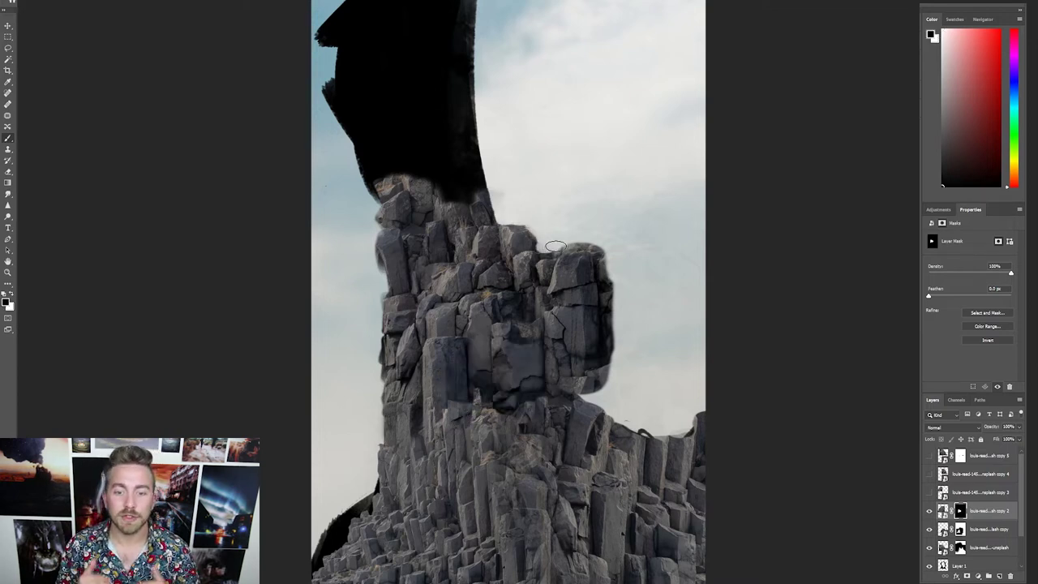
mouse_move(549, 255)
mouse_down()
mouse_move(605, 279)
mouse_move(566, 310)
mouse_move(591, 330)
mouse_move(574, 362)
mouse_up()
scroll(596, 193, down, 5)
Step: Mask out the blurry rock fringe along the outer edge of the left arm on cliff copy 2
scroll(430, 311, up, 5)
drag(504, 403, 501, 417)
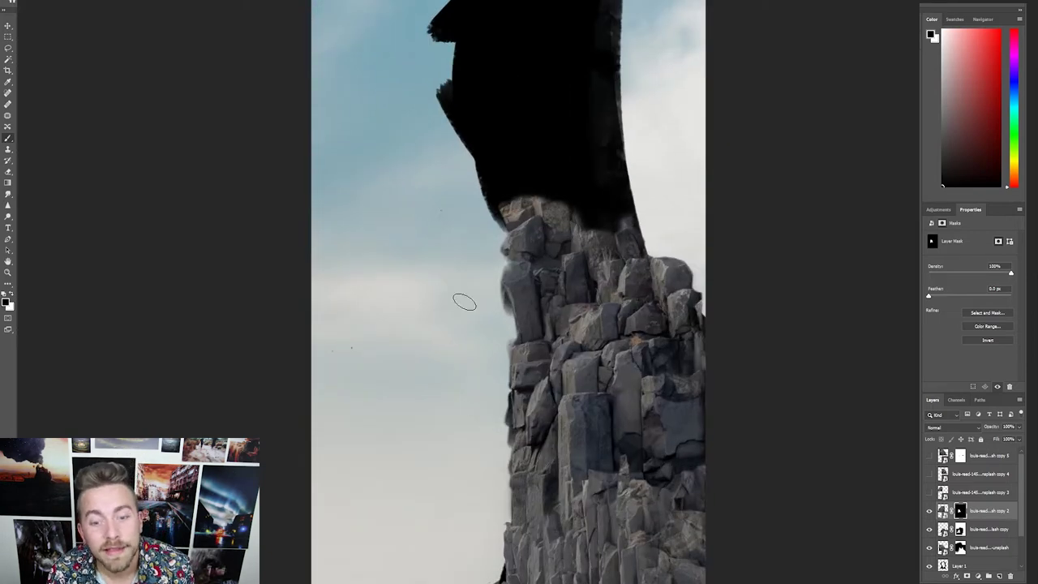
scroll(487, 341, up, 2)
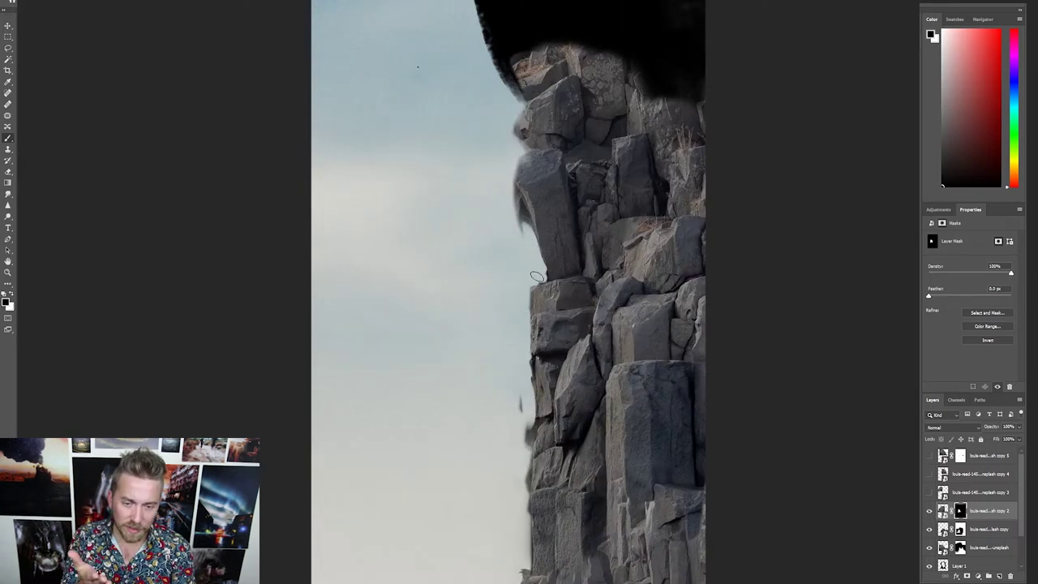
drag(533, 420, 523, 468)
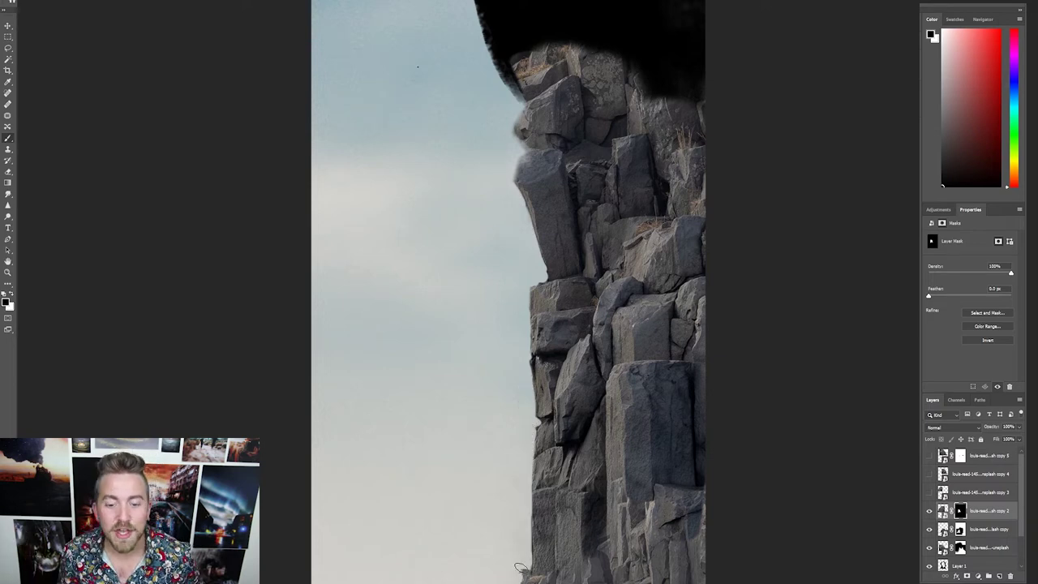
Step: Paint white on cliff copy 2's mask to extend the rock up over the middle and upper left arm
key(x)
scroll(519, 568, down, 5)
scroll(455, 313, up, 5)
mouse_move(461, 246)
mouse_down()
mouse_move(509, 220)
mouse_move(566, 268)
mouse_up()
scroll(487, 268, down, 5)
scroll(454, 259, up, 5)
mouse_move(463, 303)
mouse_down()
mouse_move(508, 313)
mouse_move(528, 20)
mouse_up()
drag(434, 130, 572, 202)
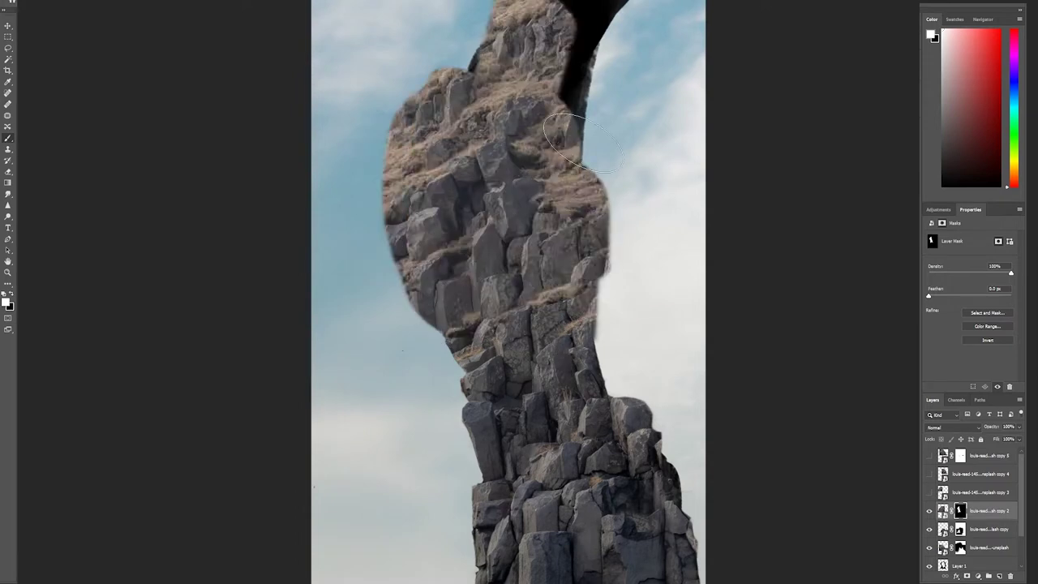
Step: Paint black on cliff copy 2's mask to remove the grassy rock from the upper part of the left arm
scroll(518, 299, up, 3)
mouse_move(479, 342)
mouse_down()
mouse_move(503, 283)
mouse_move(477, 362)
mouse_up()
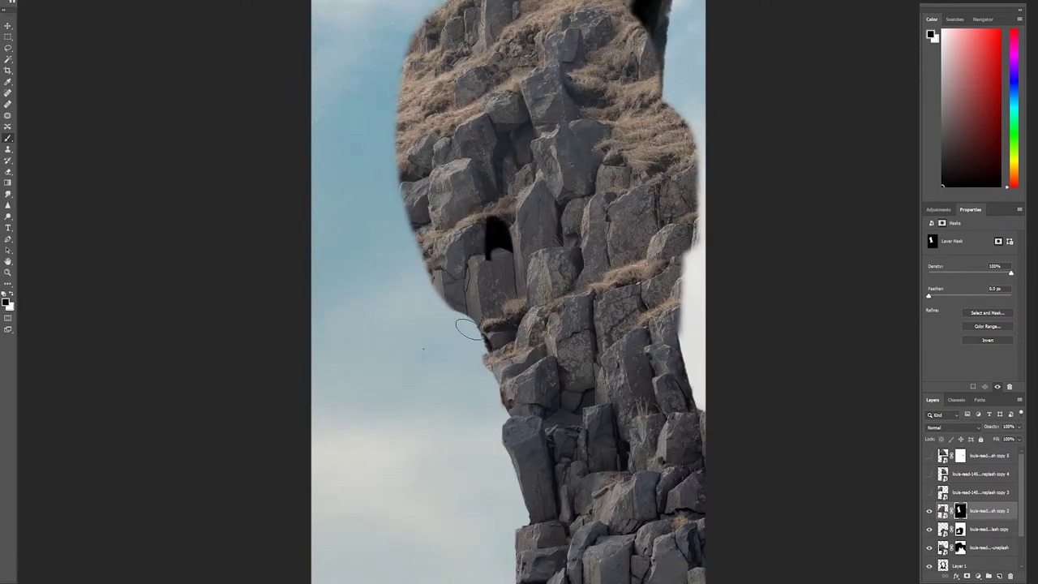
mouse_move(494, 252)
mouse_down()
mouse_move(489, 229)
mouse_move(450, 278)
mouse_move(443, 247)
mouse_up()
scroll(494, 203, down, 5)
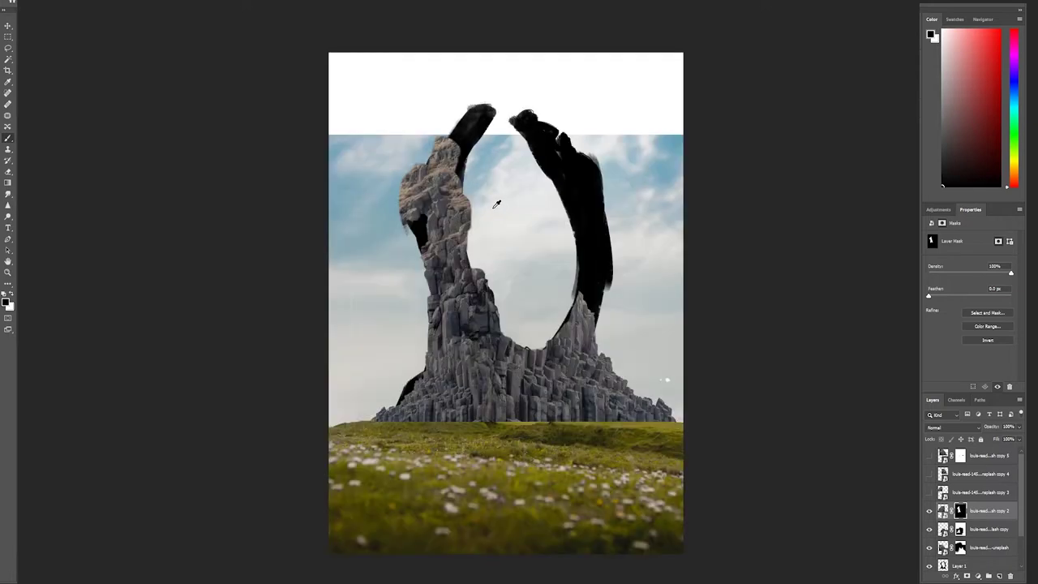
scroll(494, 203, up, 4)
mouse_move(564, 228)
mouse_down()
mouse_move(614, 343)
mouse_move(471, 255)
mouse_move(567, 295)
mouse_up()
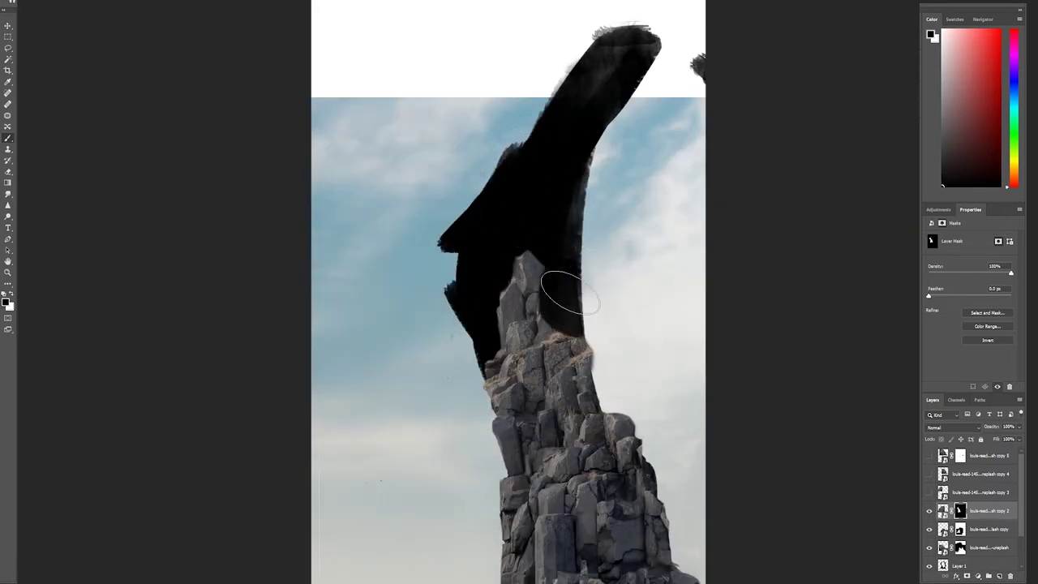
Step: Reveal cliff copy 3 over the upper left arm by painting white on its inverted mask
scroll(593, 379, down, 5)
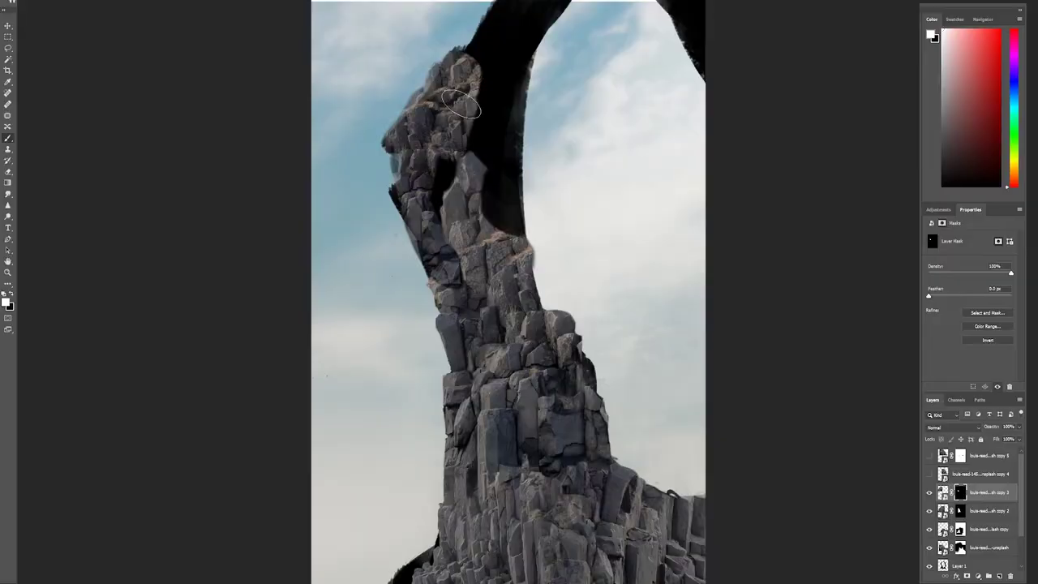
mouse_move(507, 226)
mouse_down()
mouse_move(514, 171)
mouse_move(447, 94)
mouse_move(473, 211)
mouse_move(448, 88)
mouse_up()
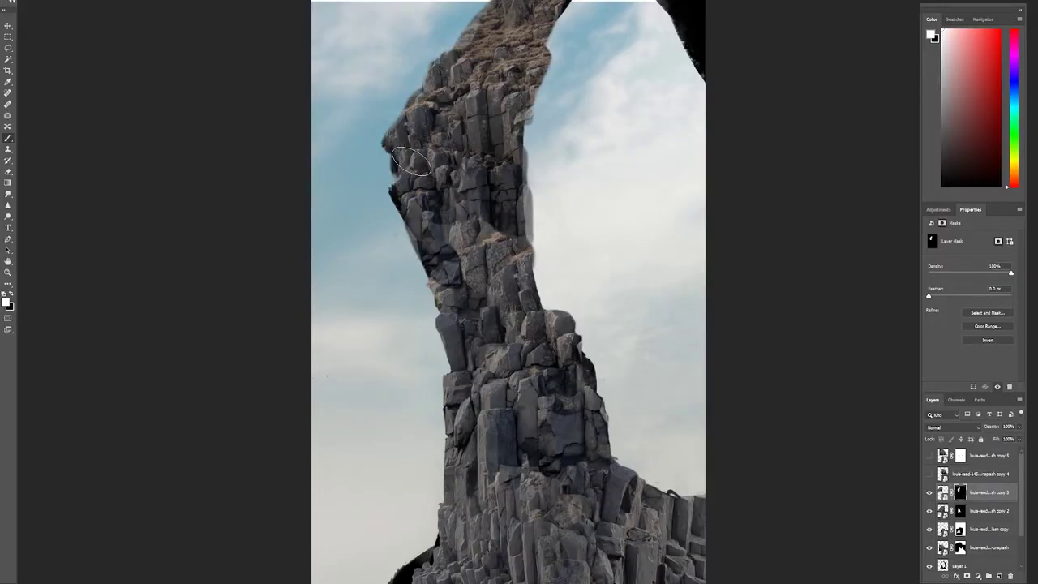
scroll(432, 243, down, 5)
Step: Paint black on cliff copy 3's mask to shape the rocks along the left arm's outer edge
scroll(415, 223, up, 8)
key(x)
drag(542, 362, 496, 381)
key(ctrl+z)
drag(560, 331, 494, 370)
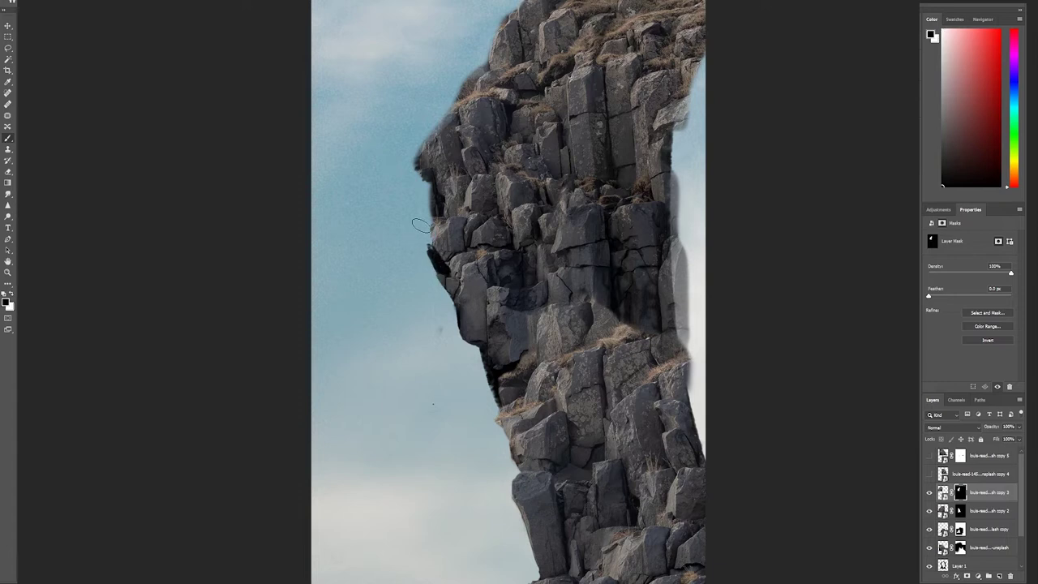
drag(421, 138, 424, 174)
scroll(415, 223, down, 6)
Step: Blend the seam between cliff copies 3 and 2 in the middle of the left arm by painting on both masks
scroll(417, 231, up, 8)
drag(519, 221, 537, 315)
mouse_move(485, 218)
mouse_down()
mouse_move(482, 271)
mouse_move(537, 266)
mouse_up()
click(943, 493)
click(960, 511)
key(x)
drag(523, 223, 560, 300)
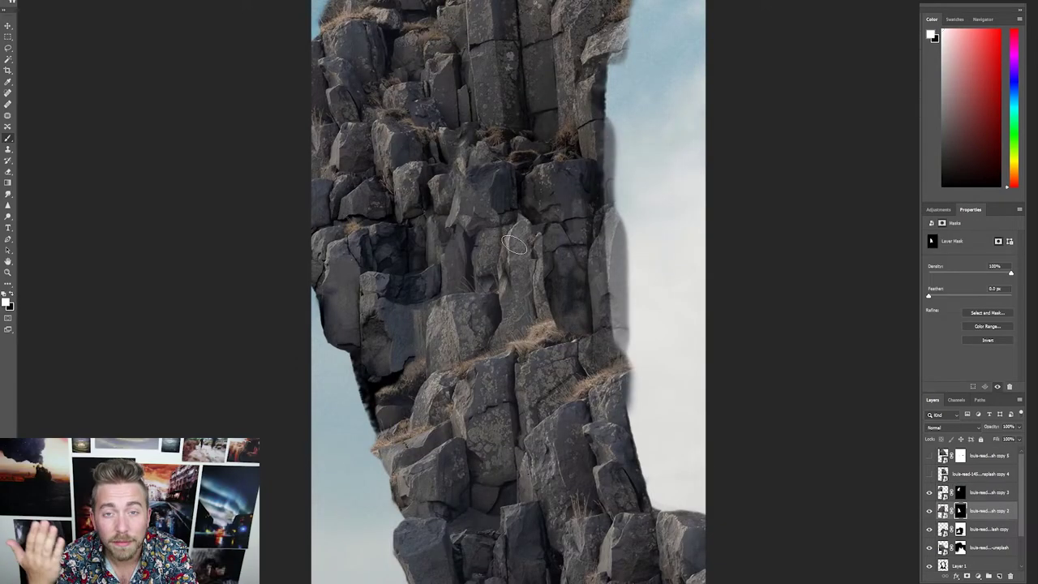
Step: Reveal a rock column on the left arm's inner edge with cliff copy 3's mask and trim the excess beside it
click(960, 492)
key(x)
key(x)
key(x)
mouse_move(559, 240)
mouse_down()
mouse_move(579, 318)
mouse_move(624, 195)
mouse_move(653, 454)
mouse_move(625, 386)
mouse_up()
key(x)
mouse_move(636, 195)
mouse_down()
mouse_move(656, 232)
mouse_move(657, 303)
mouse_up()
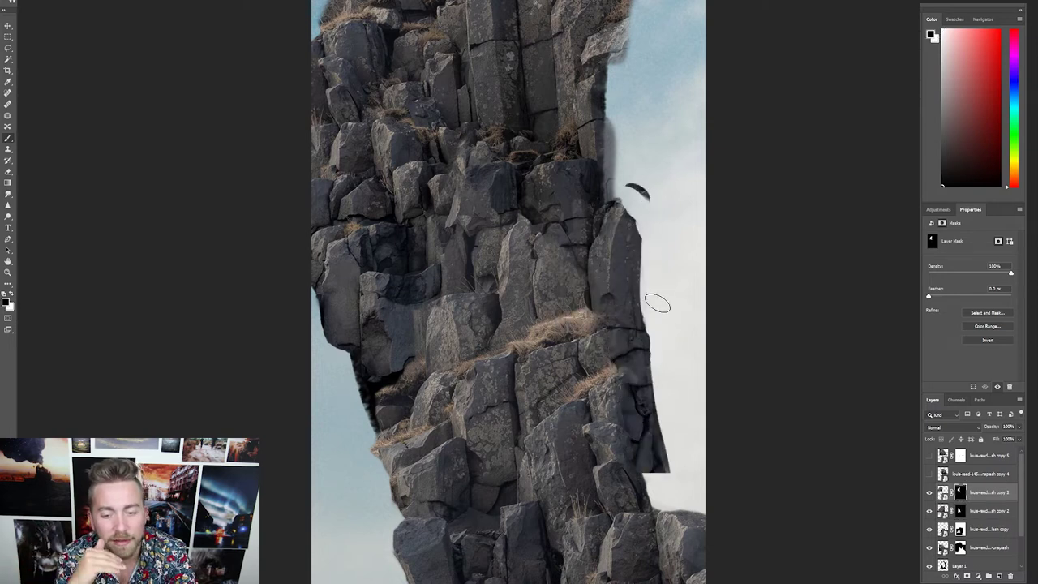
Step: Mask out the leftover rock fragments protruding below the column on the left arm's inner edge
scroll(616, 199, down, 3)
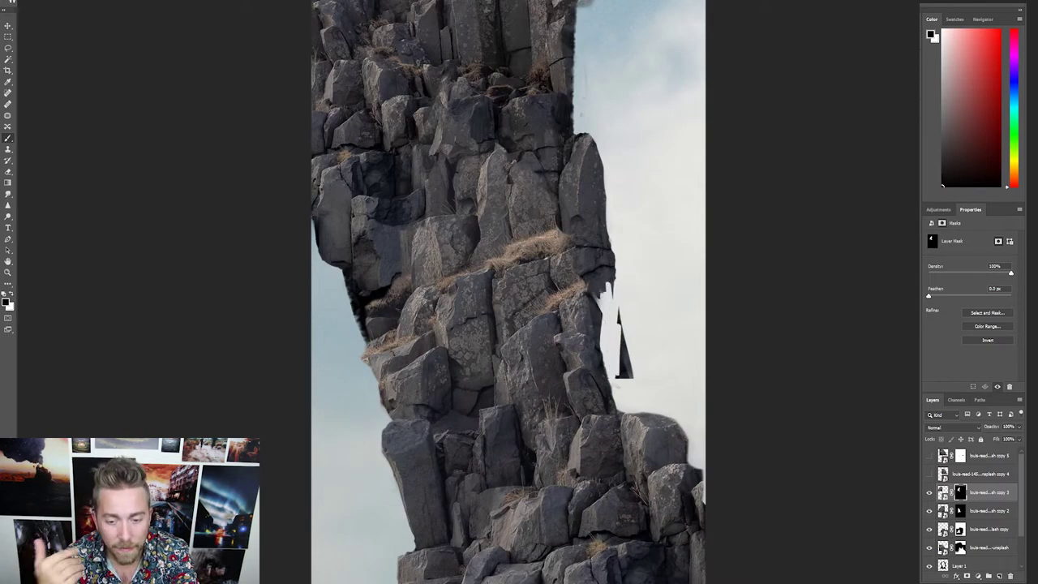
scroll(621, 254, up, 2)
drag(594, 243, 559, 253)
drag(567, 263, 576, 357)
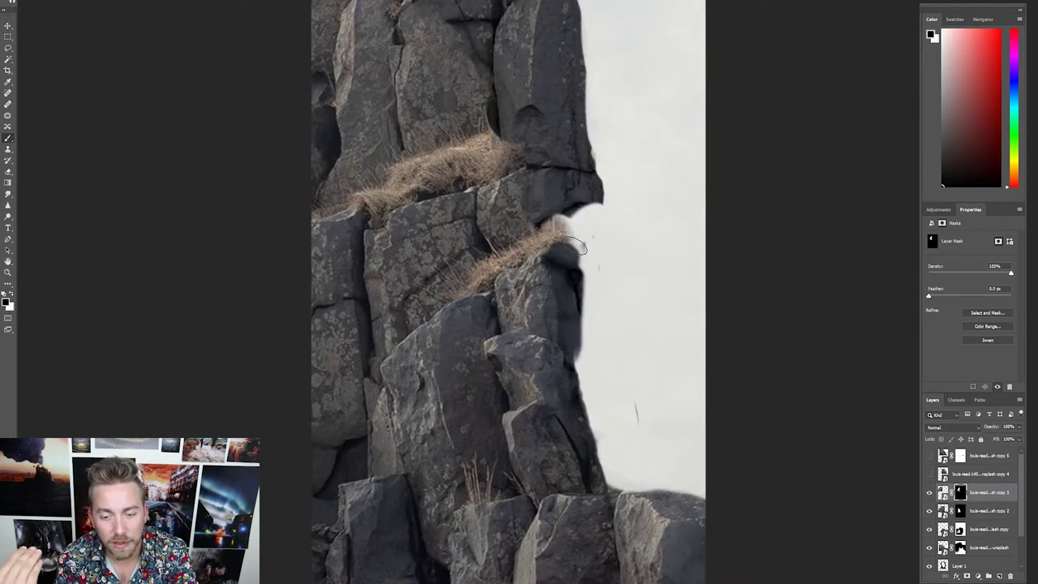
Step: Paint white on cliff copy 3's mask to bring back a rock ledge below the inner-edge column
key(x)
drag(559, 235, 604, 251)
drag(604, 195, 623, 292)
alt+right_click(631, 267)
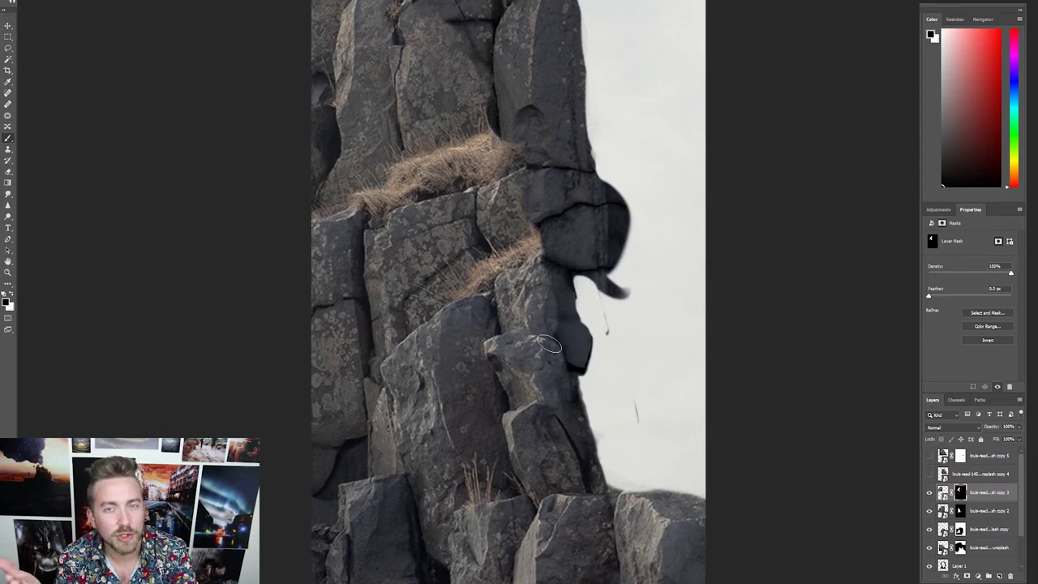
key(x)
scroll(593, 282, down, 5)
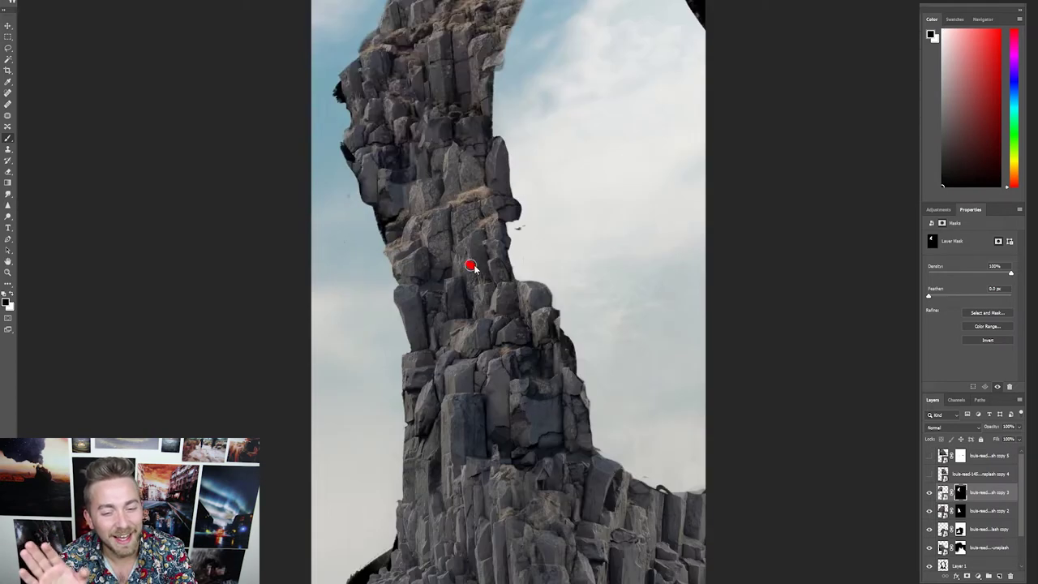
scroll(436, 263, down, 4)
key(ctrl+t)
drag(510, 271, 581, 315)
key(Escape)
Step: Unlink cliff copy 3's mask and transform only its photo to put a different part of the cliff inside the mask
click(952, 492)
key(ctrl+t)
key(Escape)
click(942, 493)
key(ctrl+t)
drag(496, 262, 641, 371)
drag(584, 121, 543, 54)
drag(608, 37, 570, 76)
drag(472, 166, 474, 160)
key(Return)
Step: Toggle the black silhouette layer to compare it with the masked rock, leaving it visible
scroll(438, 182, up, 4)
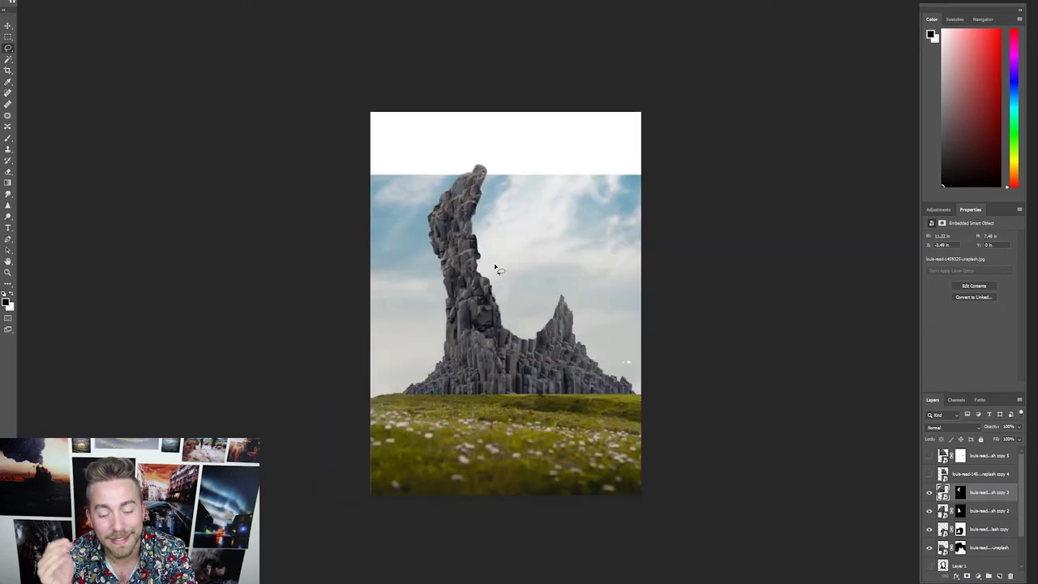
key(ctrl+plus)
click(929, 566)
click(930, 565)
click(929, 566)
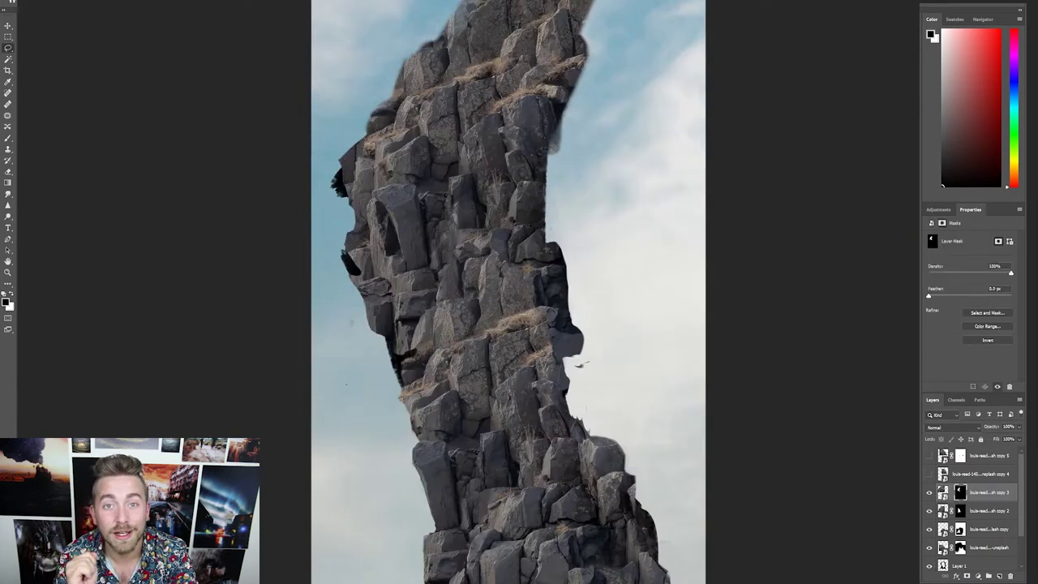
Step: Lasso around the rock bulging past the left arm's outer edge and paint it out on cliff copy 3's mask
scroll(516, 311, up, 4)
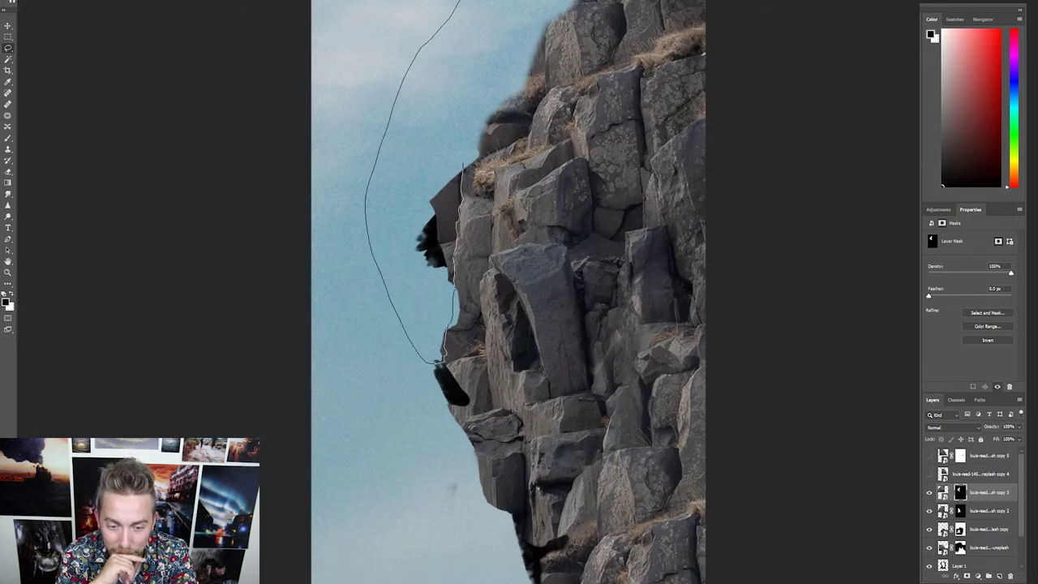
key(b)
scroll(535, 227, up, 4)
mouse_move(393, 174)
mouse_down()
mouse_move(373, 243)
mouse_move(438, 272)
mouse_up()
scroll(440, 223, down, 5)
key(ctrl+z)
key(x)
drag(407, 357, 446, 403)
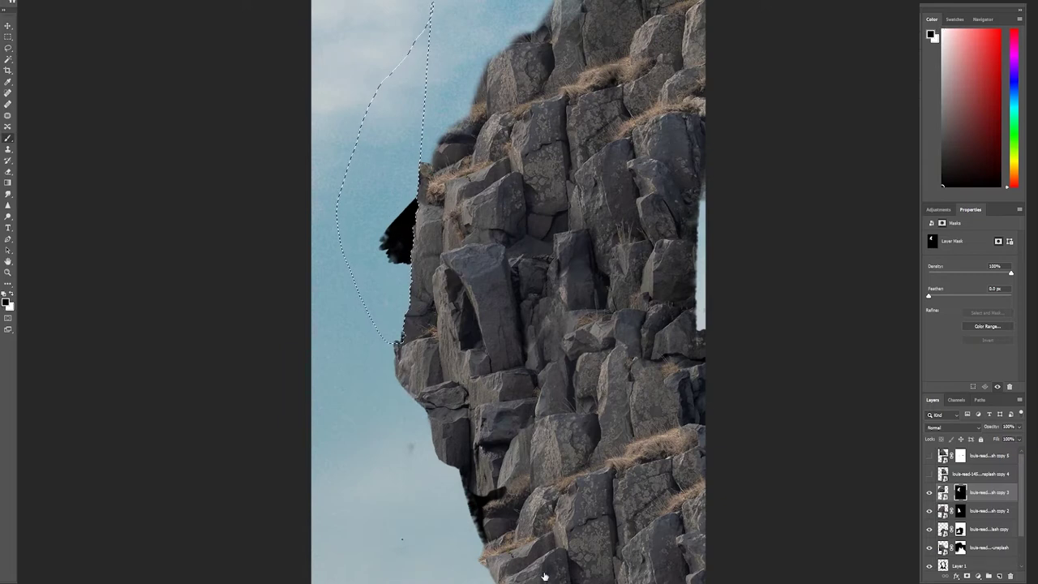
mouse_move(429, 355)
mouse_down()
mouse_move(389, 392)
mouse_move(441, 433)
mouse_move(408, 416)
mouse_move(483, 486)
mouse_move(449, 487)
mouse_up()
scroll(438, 406, down, 4)
key(ctrl+d)
Step: Lasso along the left arm's upper outer edge and mask out cliff copy 3's soft leftovers beyond the rock contour
key(l)
scroll(438, 255, up, 6)
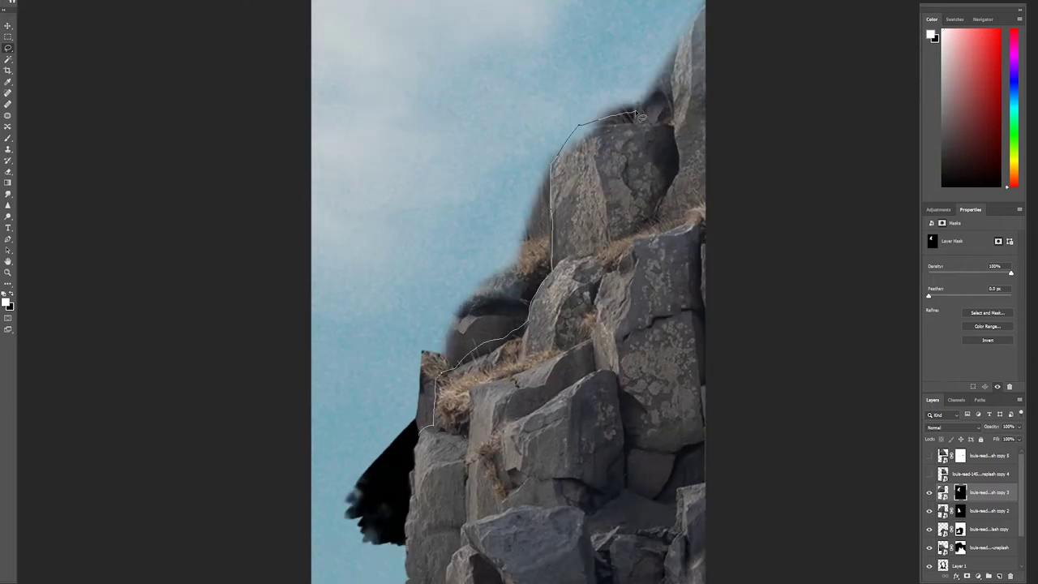
key(Escape)
click(983, 19)
scroll(652, 13, down, 5)
scroll(652, 13, up, 3)
drag(356, 437, 371, 430)
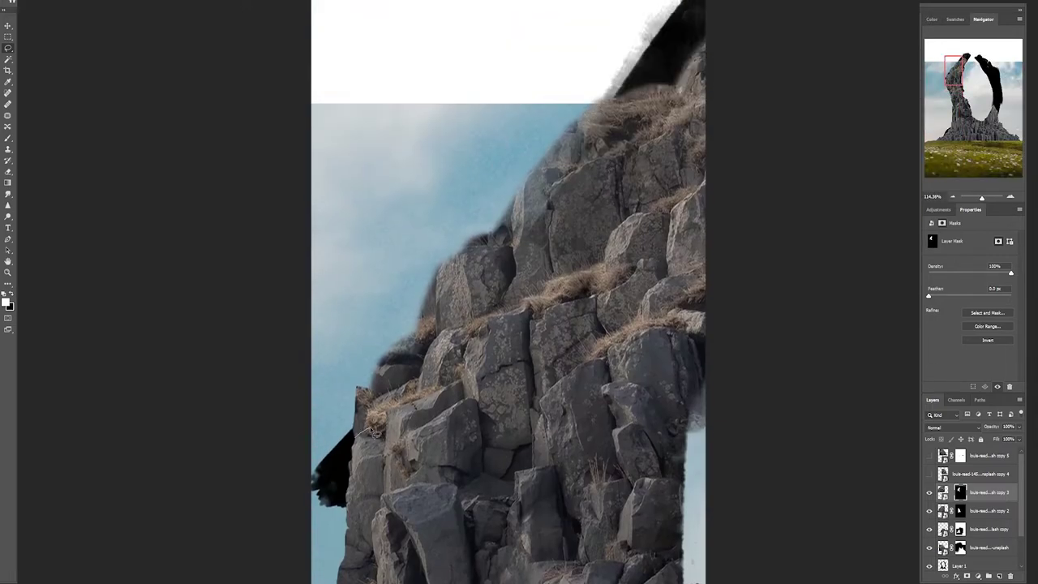
drag(341, 358, 328, 428)
key(b)
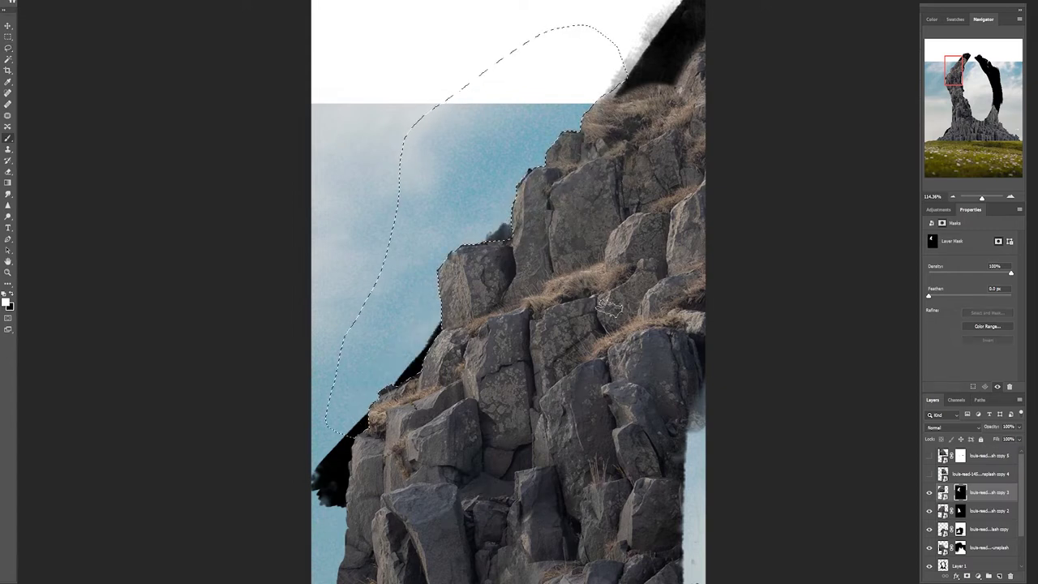
scroll(564, 391, down, 6)
key(ctrl+d)
Step: Show cliff copy 4 and give it a layer mask inverted to black
key(l)
scroll(606, 382, up, 4)
scroll(568, 369, down, 6)
scroll(420, 208, up, 4)
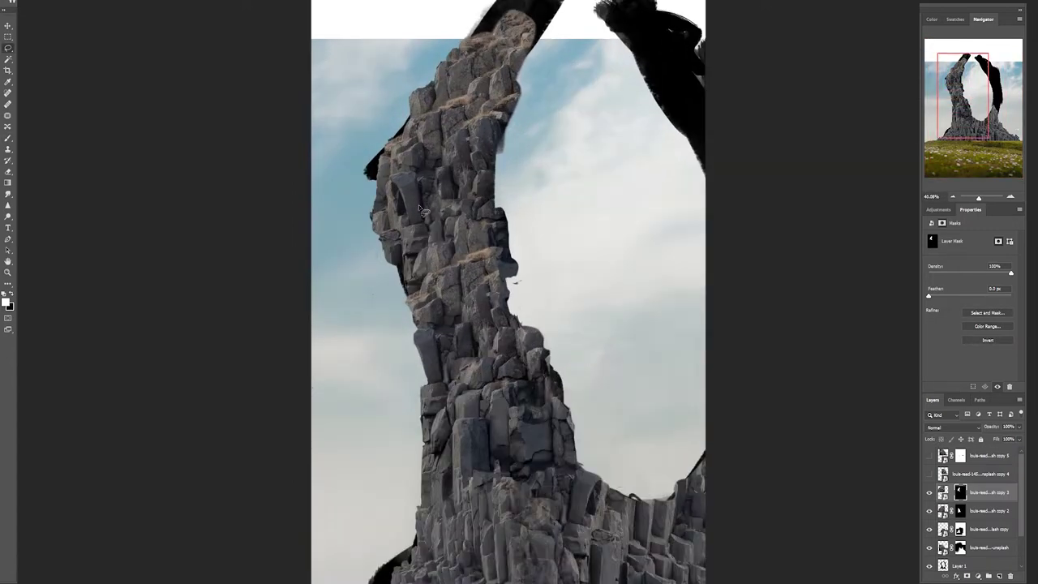
drag(419, 205, 416, 239)
click(929, 473)
click(983, 474)
click(967, 576)
key(ctrl+i)
Step: Lasso along the left arm's inner edge and paint white on cliff copy 4's mask to extend the rock there
scroll(479, 123, up, 6)
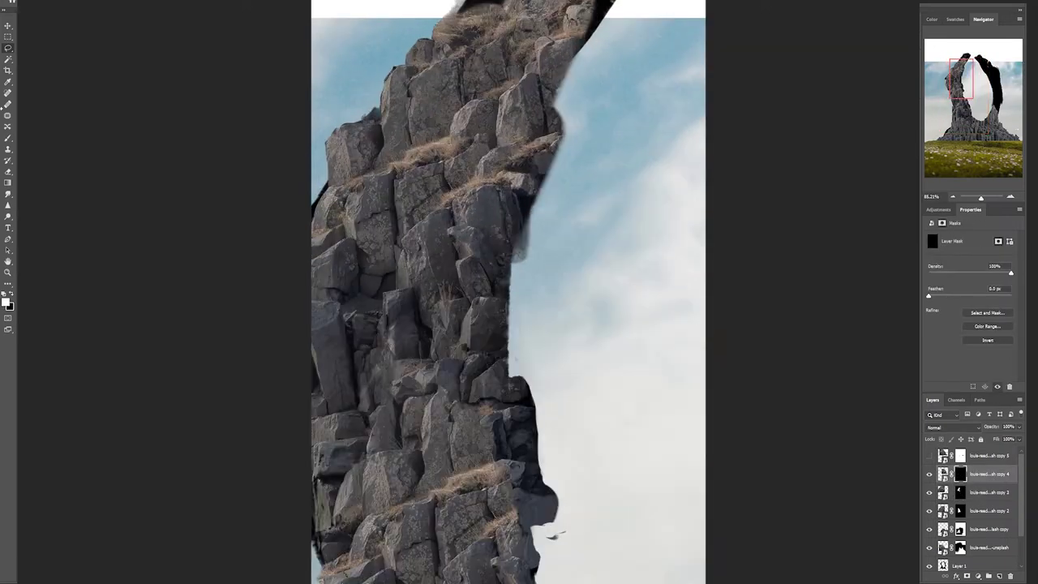
mouse_move(542, 532)
mouse_down()
mouse_move(668, 447)
mouse_move(674, 297)
mouse_up()
key(b)
mouse_move(576, 49)
mouse_down()
mouse_move(515, 209)
mouse_move(539, 560)
mouse_move(511, 487)
mouse_move(527, 578)
mouse_up()
scroll(552, 318, down, 3)
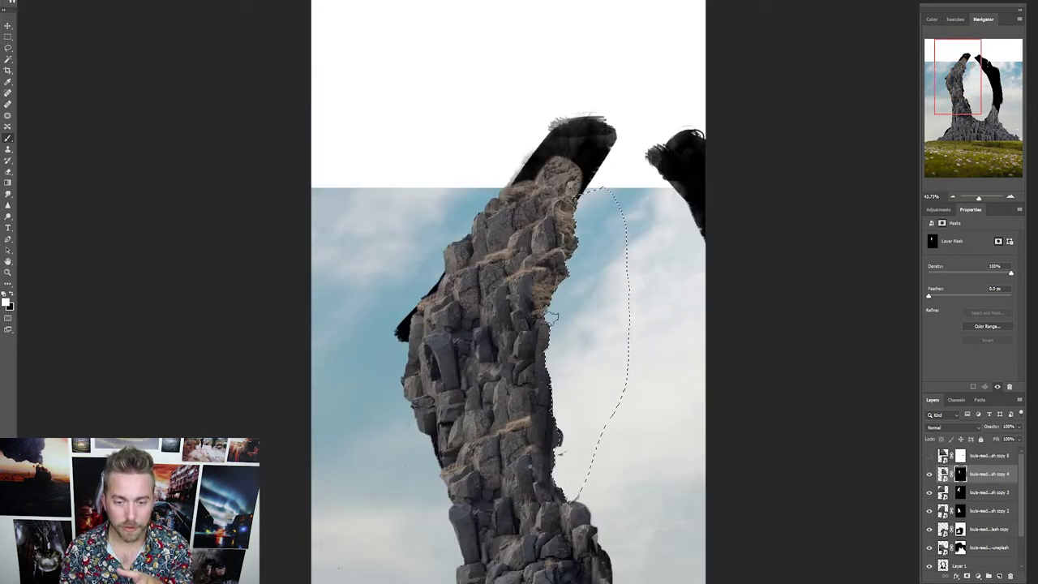
Step: Move and transform only cliff copy 4's photo to put a different part of the cliff inside its mask
key(x)
scroll(591, 292, up, 2)
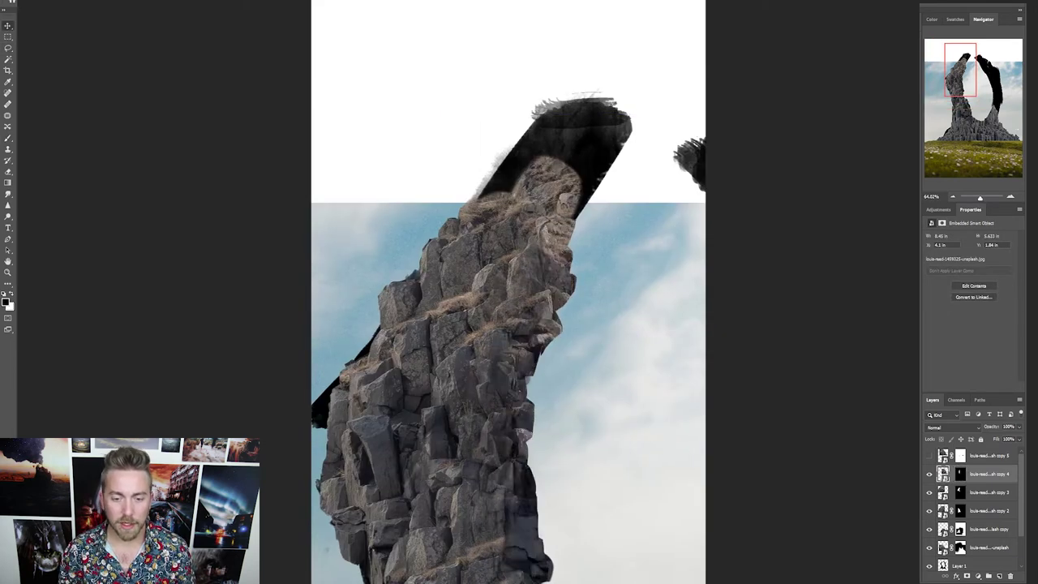
drag(560, 511, 501, 496)
key(ctrl+t)
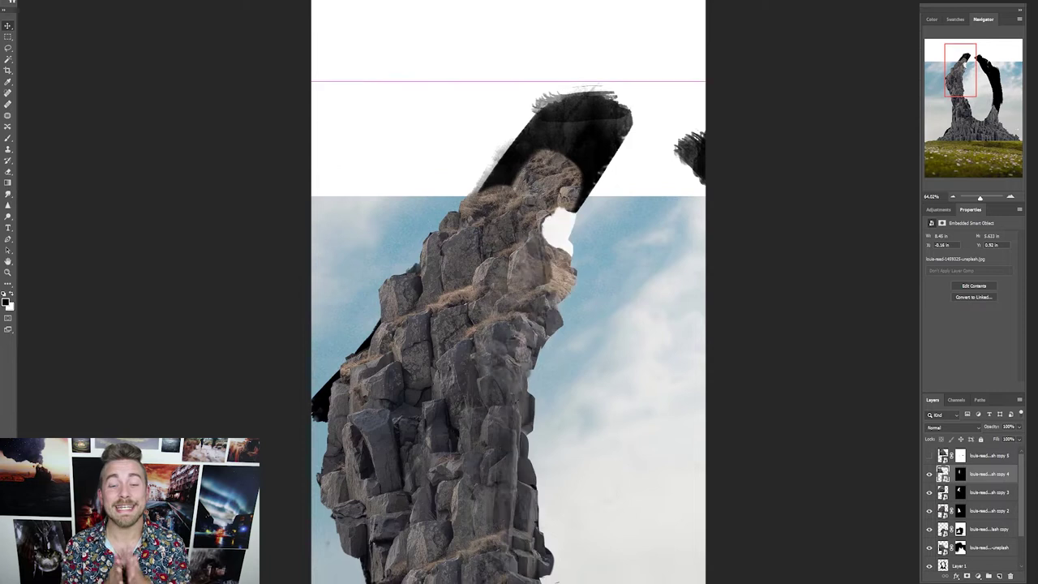
scroll(545, 452, down, 3)
key(l)
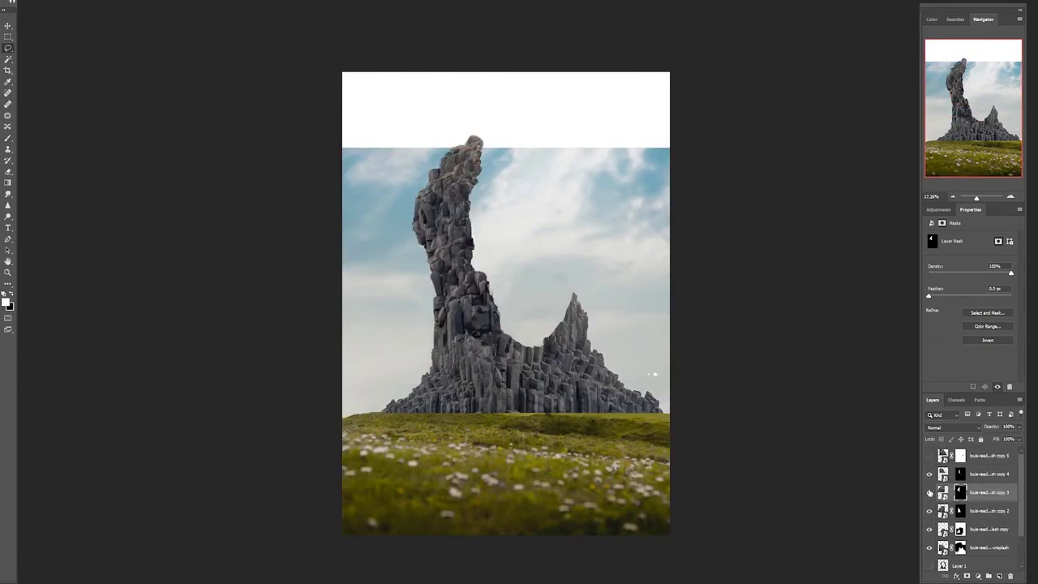
key(ctrl+t)
drag(465, 231, 316, 240)
key(Return)
Step: Try painting on cliff copy 2's mask at the lower inner edge of the left arm
scroll(443, 183, up, 8)
click(960, 475)
key(b)
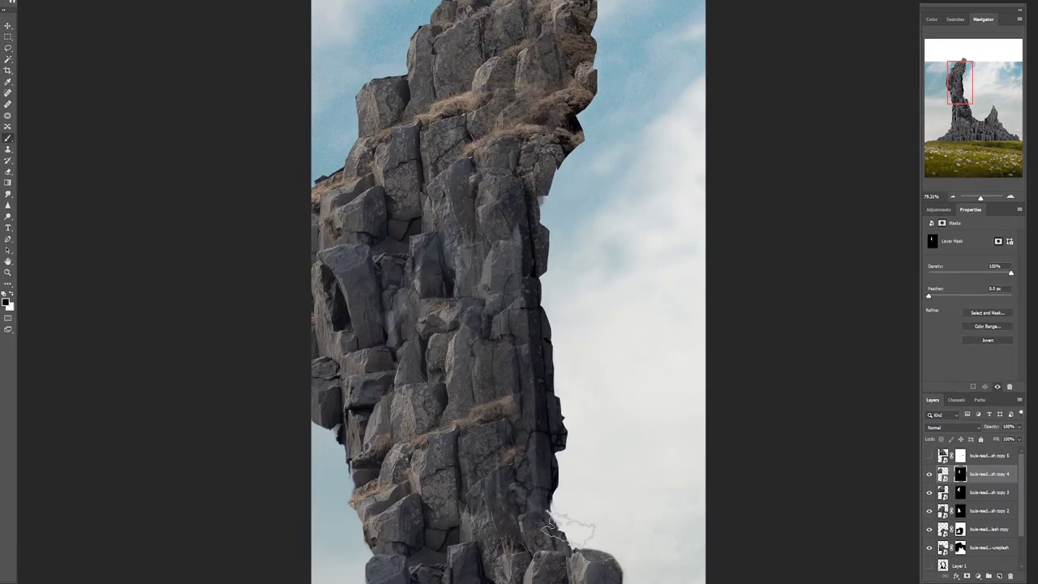
click(960, 493)
scroll(559, 546, up, 11)
click(930, 530)
click(929, 529)
click(960, 511)
drag(526, 472, 560, 498)
key(ctrl+z)
Step: Paint white on cliff copy 2's mask to fill in rock along the left arm's lower inner edge
click(960, 529)
key(x)
click(960, 510)
drag(542, 455, 572, 464)
scroll(579, 451, down, 11)
scroll(578, 491, up, 9)
drag(630, 488, 585, 496)
click(960, 492)
key(x)
scroll(663, 540, down, 12)
Step: Show cliff copy 5 and transform its photo into place over the left arm
click(929, 456)
click(991, 457)
scroll(683, 396, down, 8)
key(ctrl+t)
drag(672, 399, 581, 341)
key(Return)
Step: Replace cliff copy 5's existing layer mask with a new one inverted to black
click(960, 456)
key(Delete)
click(966, 576)
key(ctrl+i)
Step: Paint white on cliff copy 5's mask at the left arm's outer bulge and reposition its photo
scroll(664, 293, up, 10)
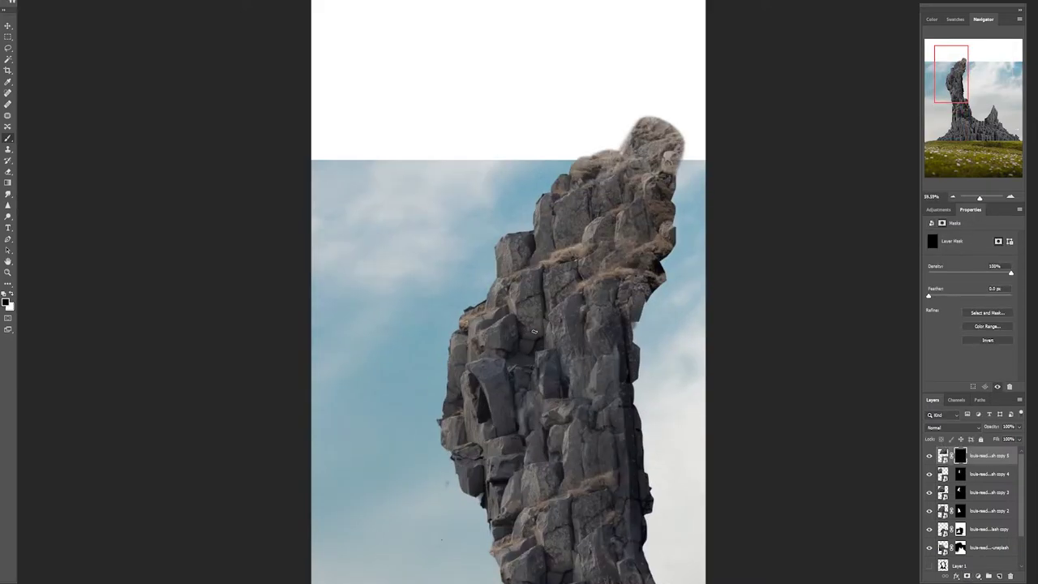
mouse_move(464, 385)
mouse_down()
mouse_move(430, 349)
mouse_move(472, 472)
mouse_up()
drag(481, 298, 531, 166)
click(8, 26)
drag(472, 320, 511, 320)
scroll(511, 320, down, 3)
scroll(507, 330, up, 6)
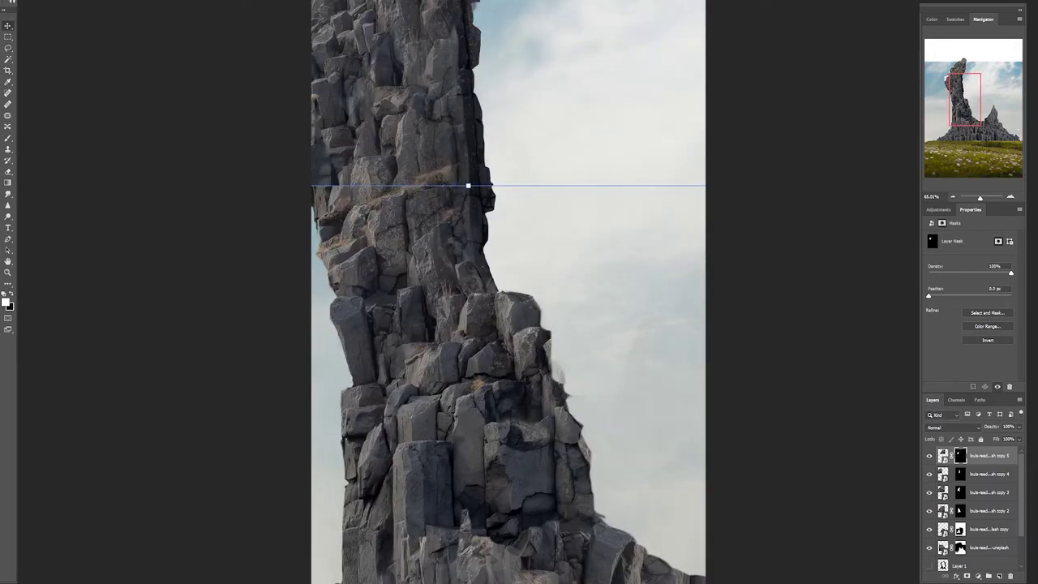
Step: Reveal more of cliff copy 5's rock on the outer bulge and mask out its pale sky around the rock
key(b)
mouse_move(545, 426)
mouse_down()
mouse_move(525, 418)
mouse_move(567, 257)
mouse_up()
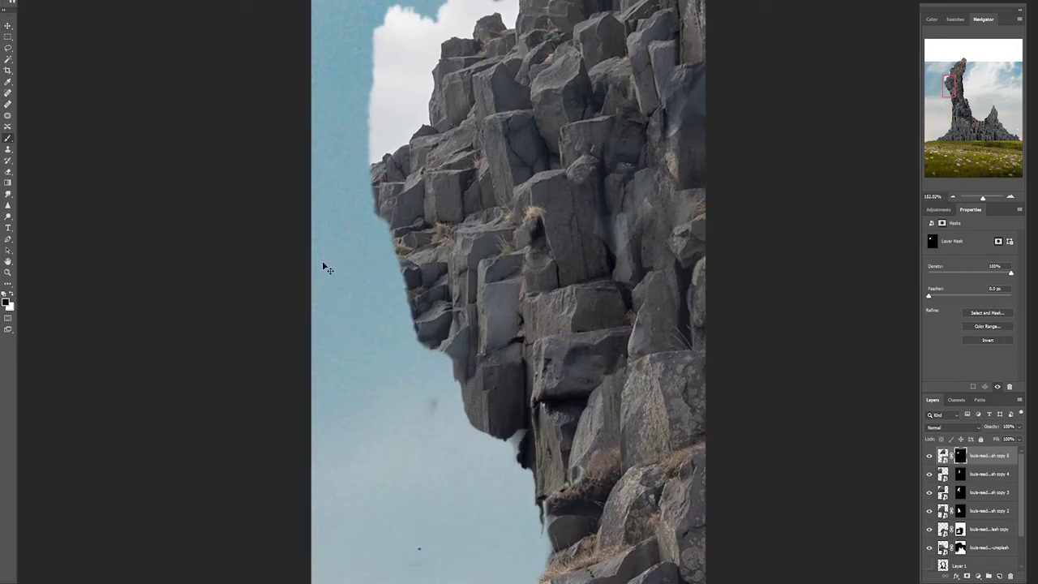
key(b)
drag(418, 121, 480, 15)
scroll(484, 438, down, 7)
Step: Mask out leftover rock inside the selection beyond the left arm's outer edge, working across the cliff copies' masks
click(964, 511)
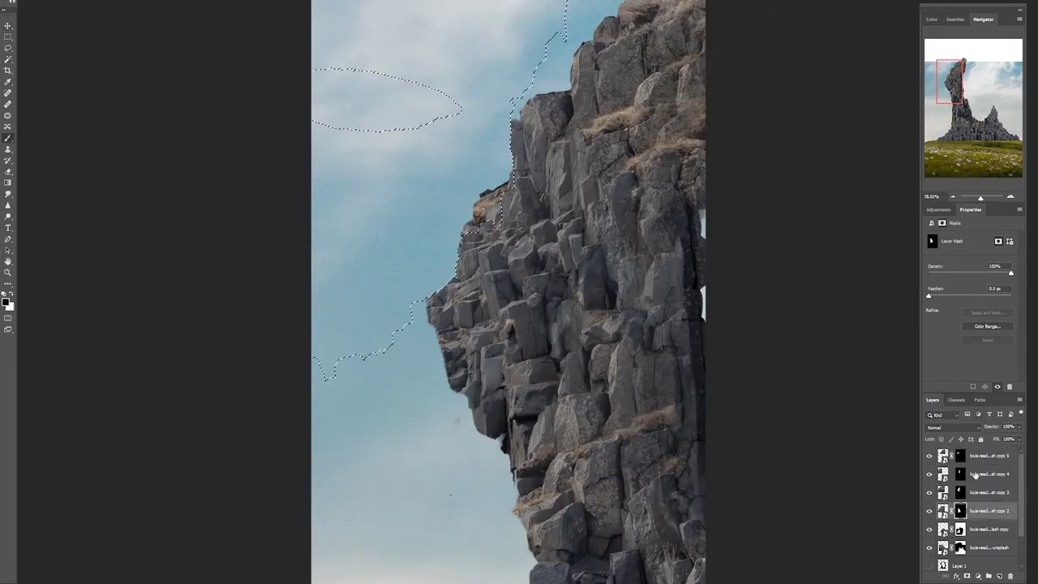
click(964, 492)
click(960, 456)
key(b)
drag(511, 122, 520, 133)
scroll(519, 118, down, 5)
Step: Paint black on cliff copy 5's mask to give the outer bulge's lower edge a jagged, natural contour
key(l)
scroll(499, 195, up, 8)
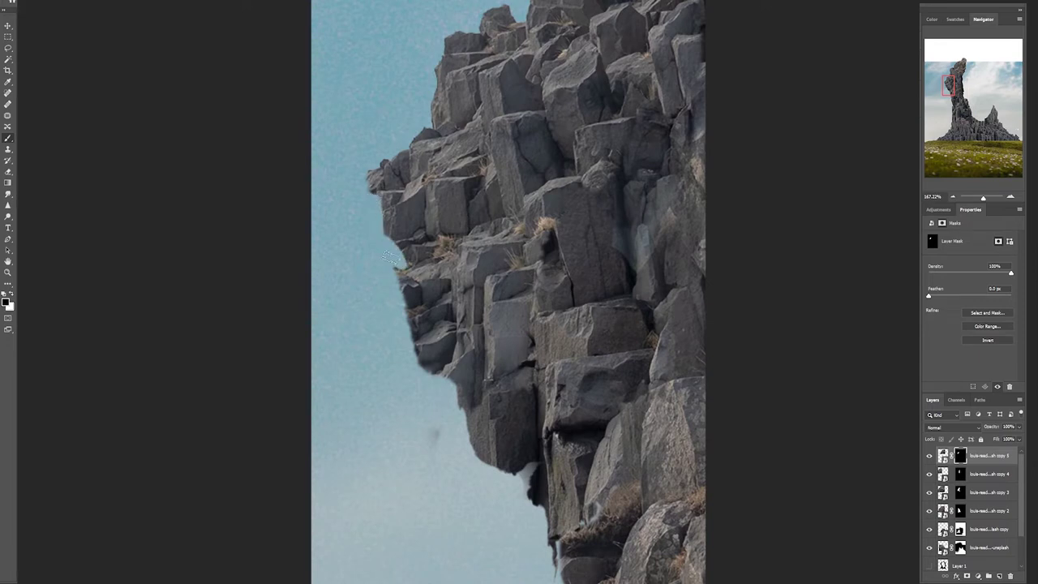
drag(429, 291, 479, 398)
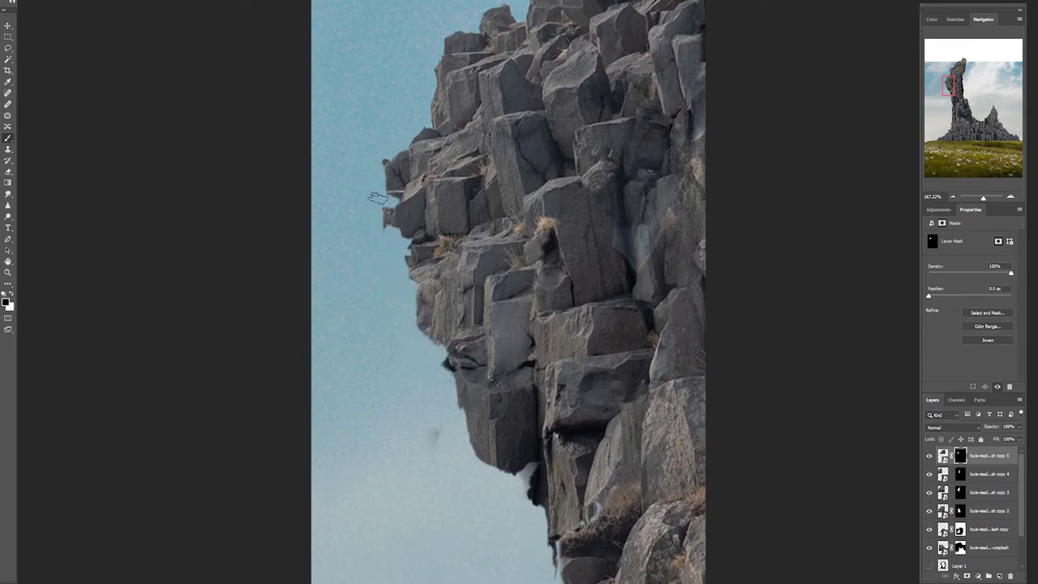
scroll(378, 199, down, 6)
Step: Remove the knob at the left arm's tip and reshape the tip on the masks of cliff copies 3 and 4
scroll(455, 162, up, 4)
click(964, 492)
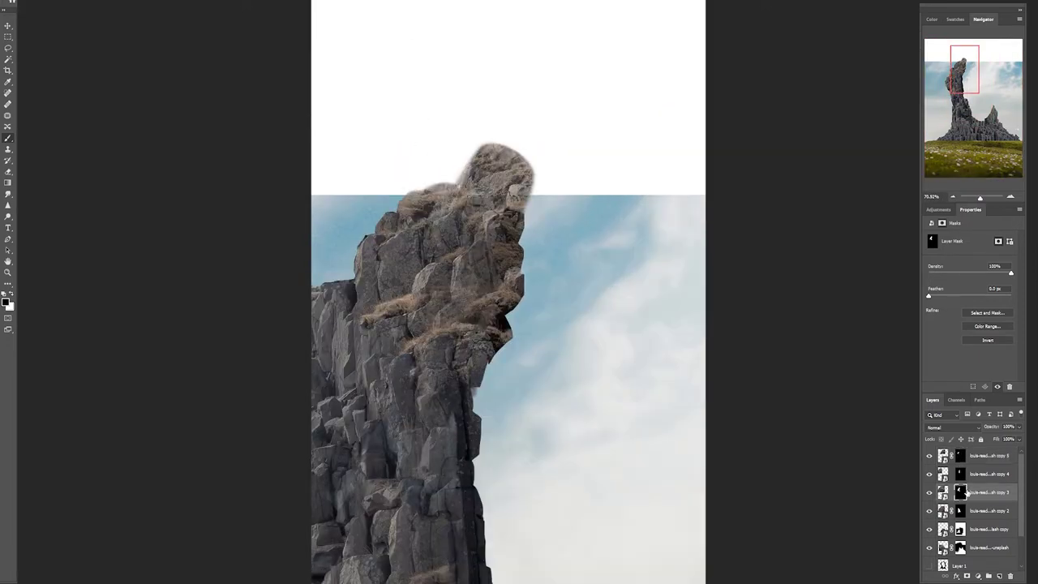
mouse_move(480, 228)
mouse_down()
mouse_move(529, 195)
mouse_move(533, 281)
mouse_up()
click(960, 474)
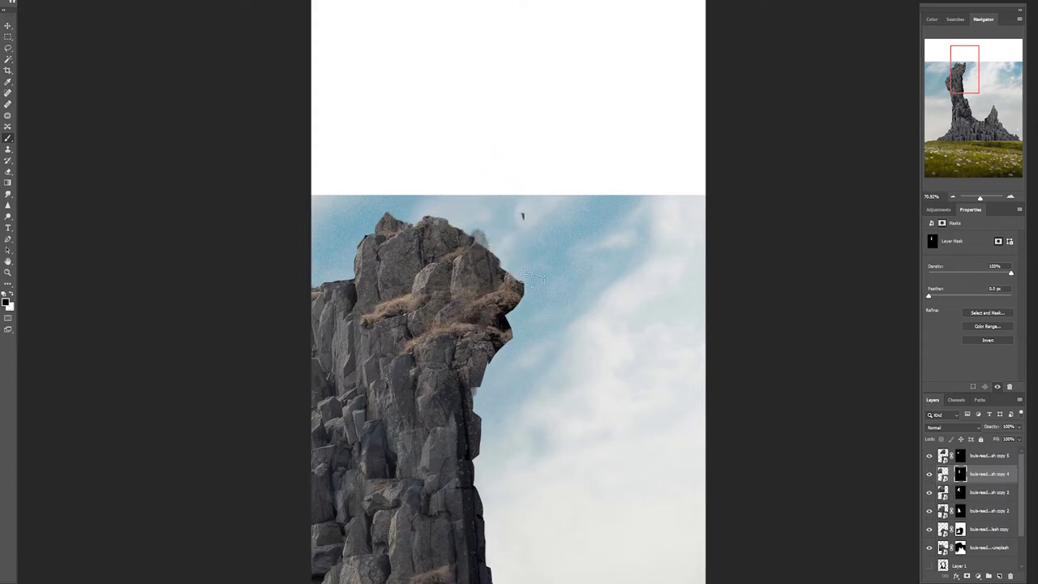
scroll(521, 310, down, 5)
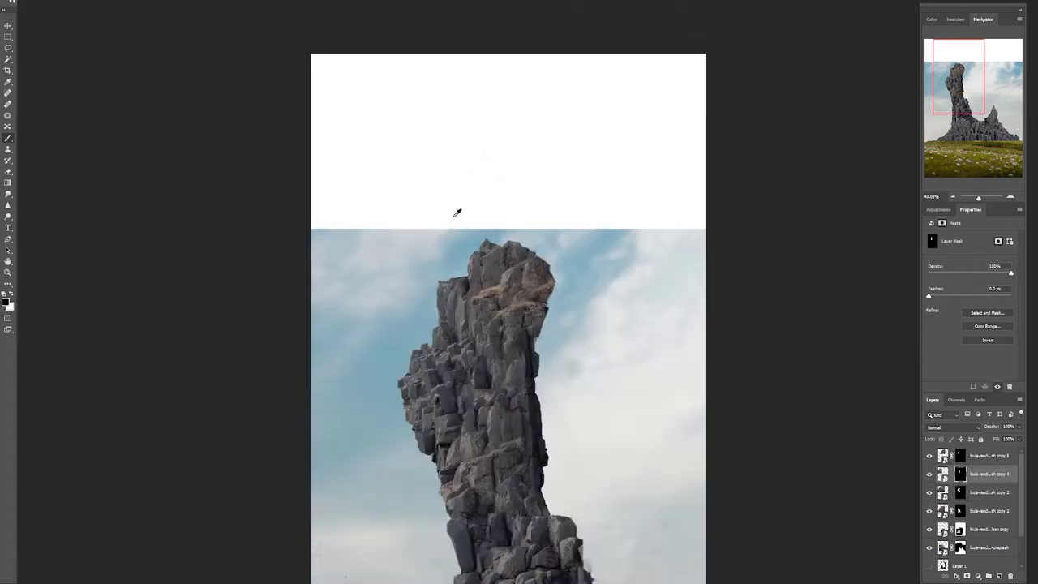
scroll(457, 211, up, 4)
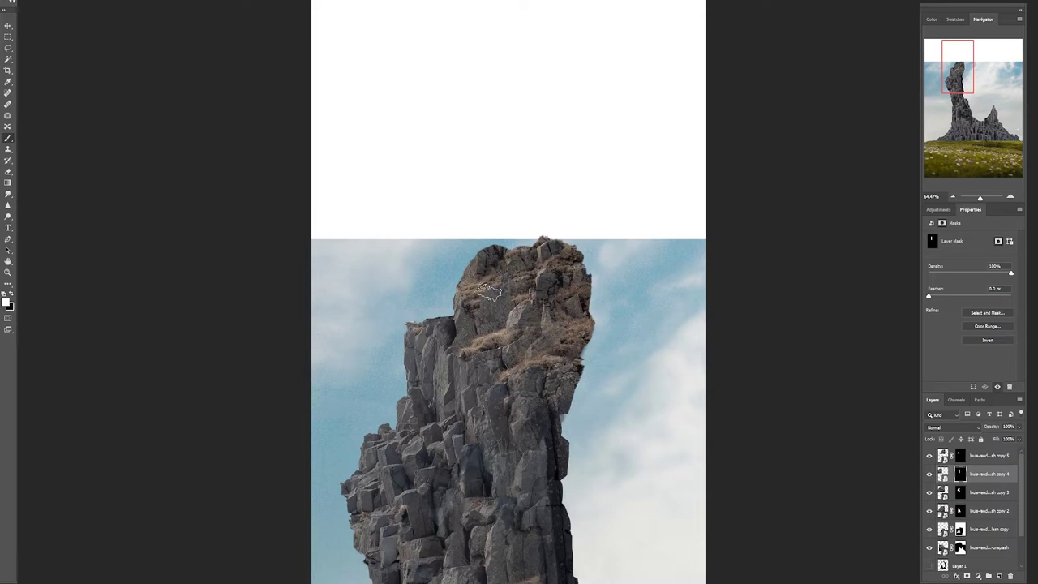
scroll(487, 294, down, 5)
scroll(551, 178, up, 3)
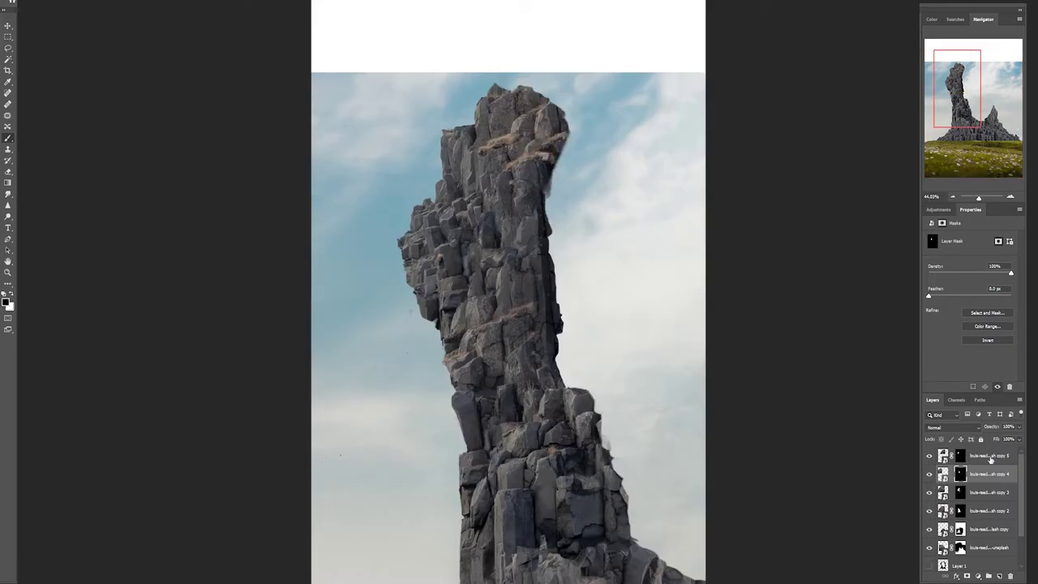
Step: Duplicate cliff copy 5 and delete the duplicate's layer mask
click(991, 459)
key(ctrl+j)
right_click(956, 456)
click(953, 477)
Step: Move and transform the duplicated cliff photo so it covers the upper end of the left arm
key(v)
drag(618, 211, 621, 133)
key(ctrl+t)
drag(608, 353, 560, 357)
drag(559, 163, 560, 187)
key(Return)
Step: Try masking the new cliff duplicate from a magic wand selection of its sky
click(9, 60)
click(636, 247)
shift+click(579, 297)
click(967, 575)
key(alt+BackSpace)
click(9, 49)
key(ctrl+d)
click(961, 454)
key(ctrl+i)
key(ctrl+i)
key(Delete)
key(ctrl+z)
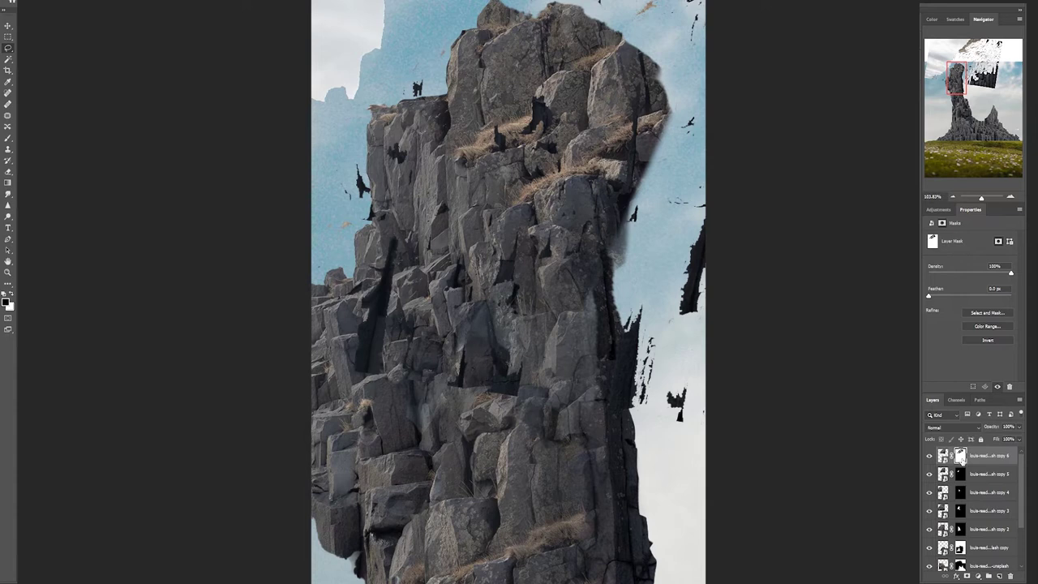
key(Delete)
scroll(429, 365, down, 2)
Step: Add a black mask to cliff copy 6 and paint white to reveal rock columns at the left arm's upper end
alt+click(967, 576)
mouse_move(567, 216)
mouse_down()
mouse_move(581, 304)
mouse_move(591, 311)
mouse_move(591, 287)
mouse_move(614, 269)
mouse_move(592, 204)
mouse_move(607, 110)
mouse_move(571, 253)
mouse_move(511, 210)
mouse_up()
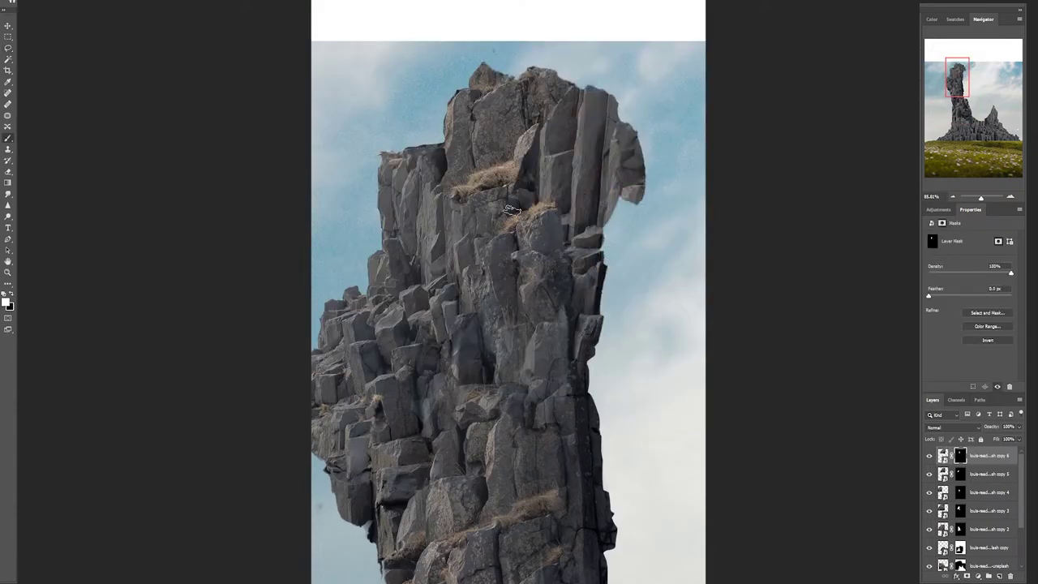
Step: Alternate black and white painting on cliff copy 6's mask to shape a columned peak on the left arm
key(x)
mouse_move(531, 90)
mouse_down()
mouse_move(555, 53)
mouse_move(620, 253)
mouse_move(563, 382)
mouse_up()
mouse_move(511, 357)
mouse_down()
mouse_move(546, 359)
mouse_move(484, 456)
mouse_move(501, 399)
mouse_up()
key(x)
drag(488, 331, 483, 370)
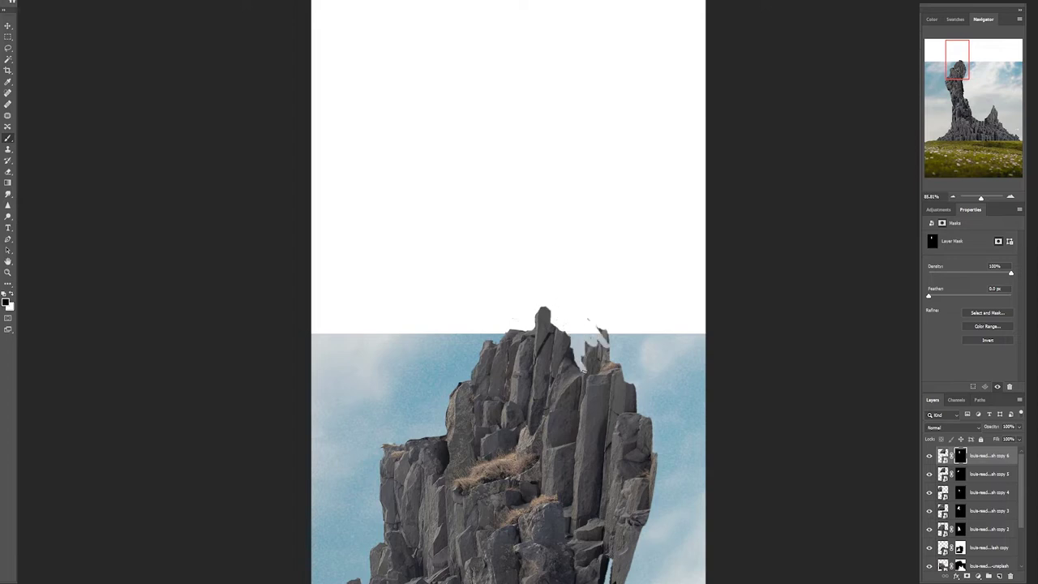
Step: Paint black on cliff copy 6's mask to remove loose fragments and trim the peak's inner edge
drag(610, 362, 629, 399)
scroll(465, 107, down, 10)
scroll(454, 134, up, 12)
mouse_move(525, 154)
mouse_down()
mouse_move(538, 179)
mouse_move(521, 366)
mouse_move(535, 355)
mouse_move(499, 412)
mouse_up()
Step: Clean up the left arm's upper inner edge by painting on a lower cliff copy's mask and cliff copy 6's mask
click(960, 528)
click(960, 547)
click(960, 529)
click(960, 565)
click(960, 544)
click(974, 503)
mouse_move(509, 268)
mouse_down()
mouse_move(535, 170)
mouse_move(523, 211)
mouse_move(524, 277)
mouse_up()
click(961, 452)
drag(523, 325, 530, 309)
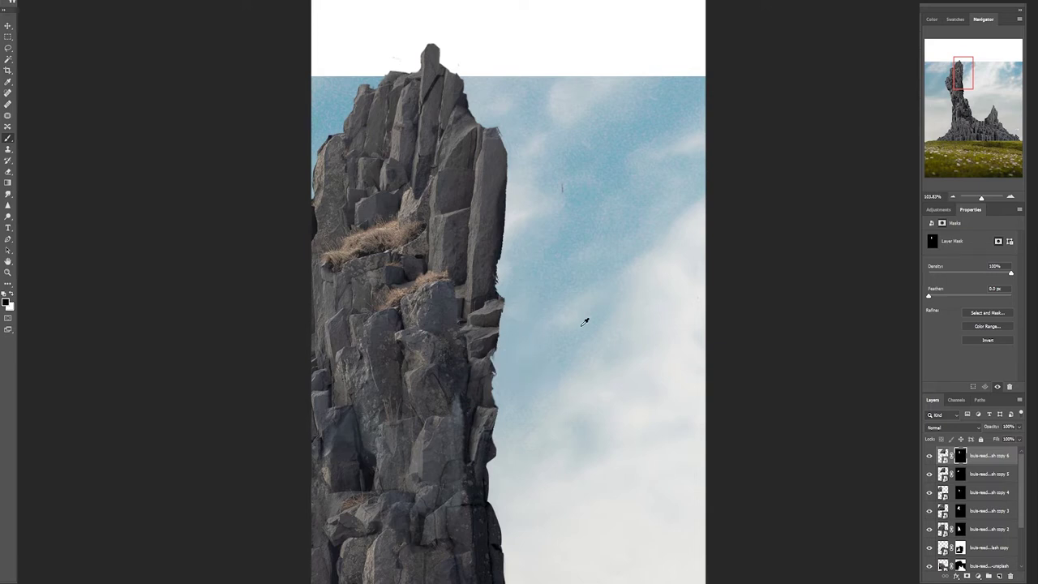
Step: Refine the original cliff layer's mask along the left arm's lower inner edge, painting out fragments and restoring rock
scroll(582, 325, down, 8)
scroll(487, 319, up, 7)
click(962, 548)
click(962, 565)
drag(491, 276, 493, 292)
drag(527, 359, 535, 407)
drag(550, 477, 595, 493)
key(x)
mouse_move(594, 504)
mouse_down()
mouse_move(560, 504)
mouse_move(563, 484)
mouse_up()
key(x)
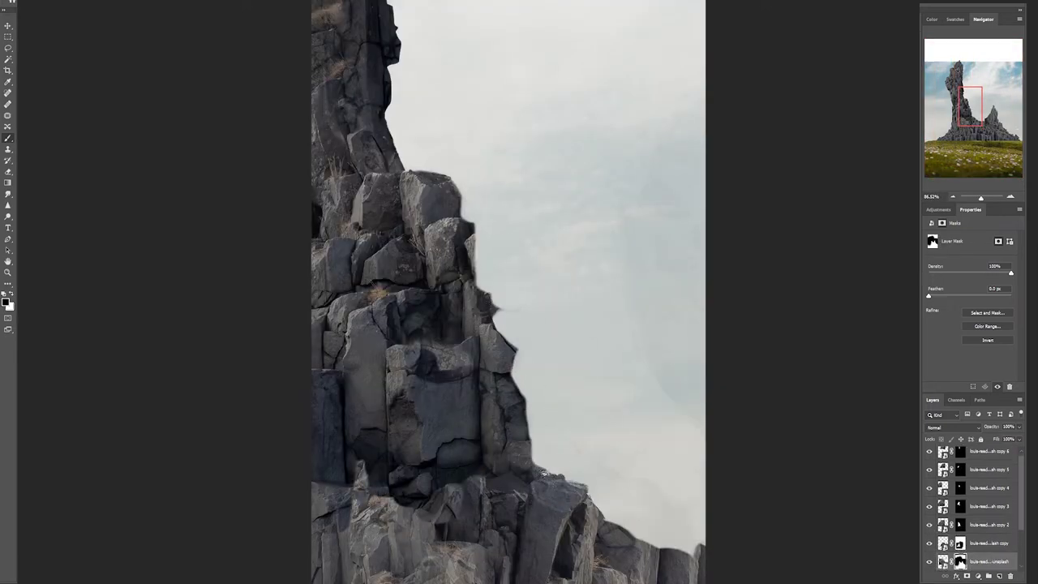
Step: Refine the original cliff layer's mask along the saddle between the left arm and the right peak
drag(606, 517, 670, 546)
scroll(629, 511, down, 12)
scroll(646, 501, up, 11)
mouse_move(541, 520)
mouse_down()
mouse_move(629, 459)
mouse_move(635, 439)
mouse_up()
scroll(957, 523, down, 3)
drag(663, 404, 688, 346)
scroll(487, 413, down, 8)
scroll(487, 433, up, 9)
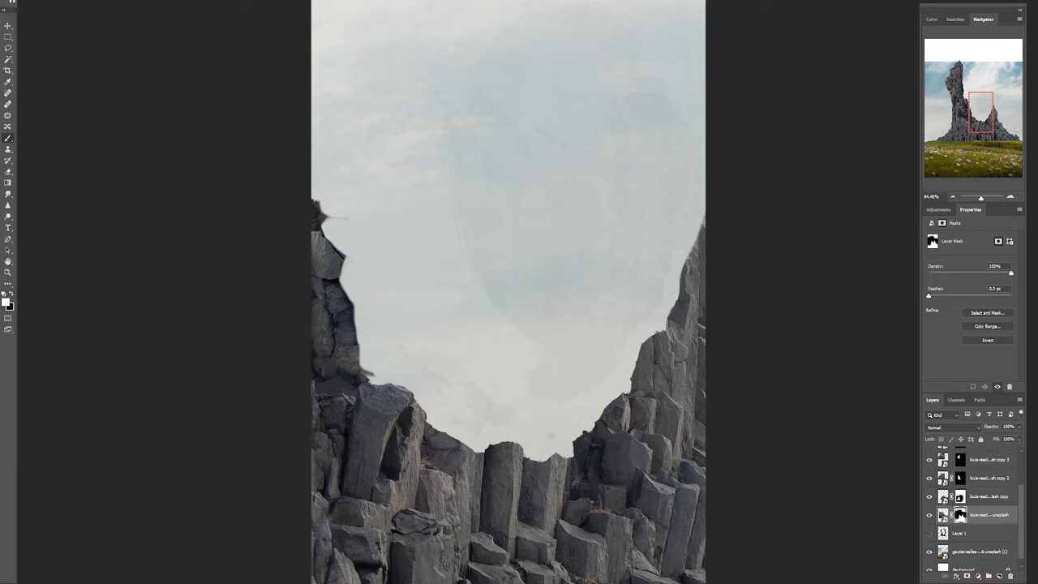
Step: Clean up the left arm's lower inner edge by painting black and white on cliff copy 2's mask
scroll(552, 436, down, 6)
scroll(486, 325, up, 5)
click(961, 478)
key(x)
drag(504, 290, 519, 325)
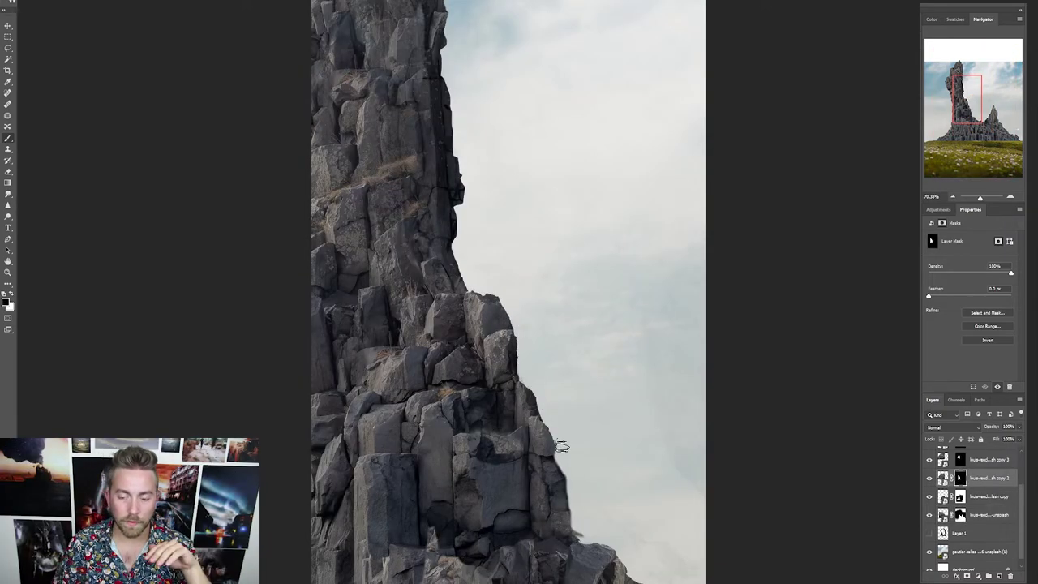
scroll(598, 332, down, 2)
scroll(549, 482, up, 5)
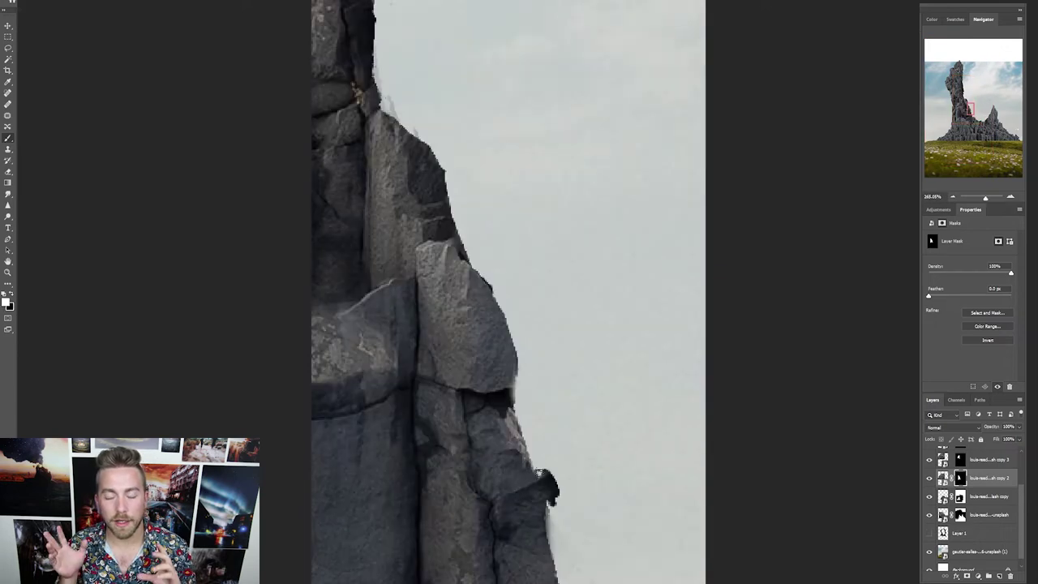
scroll(521, 207, down, 1)
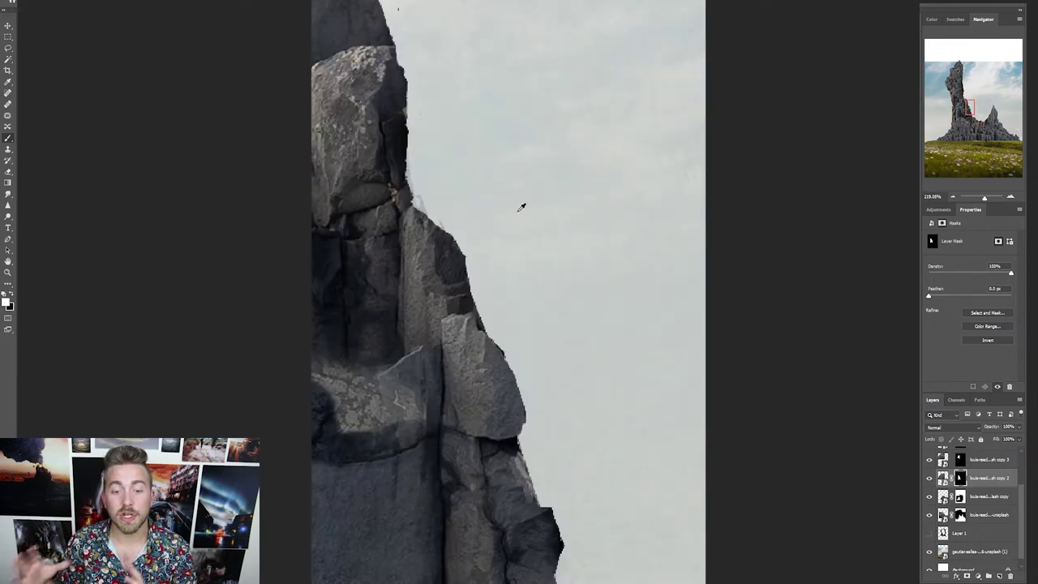
key(ctrl+0)
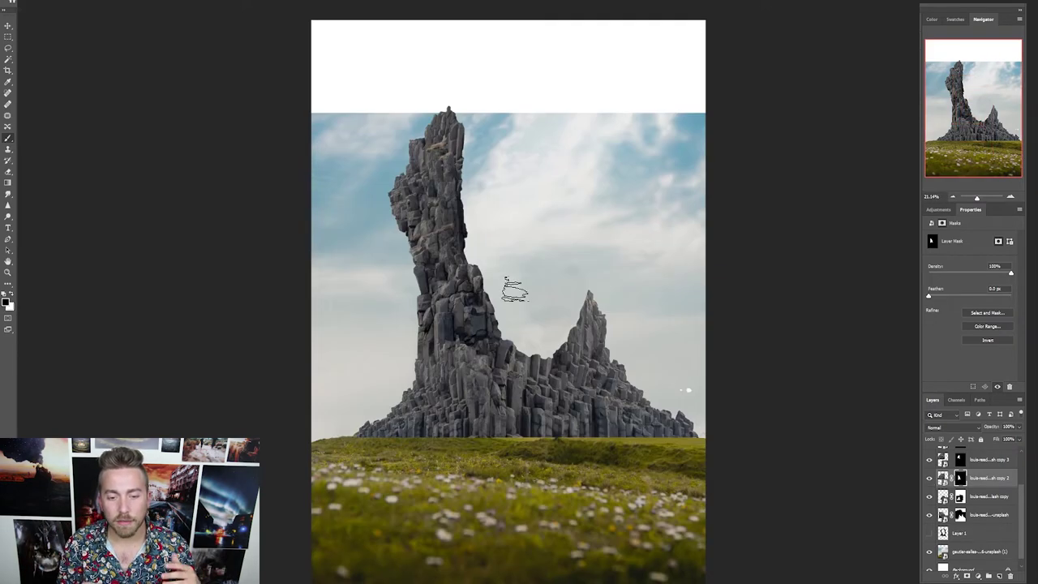
scroll(515, 289, up, 5)
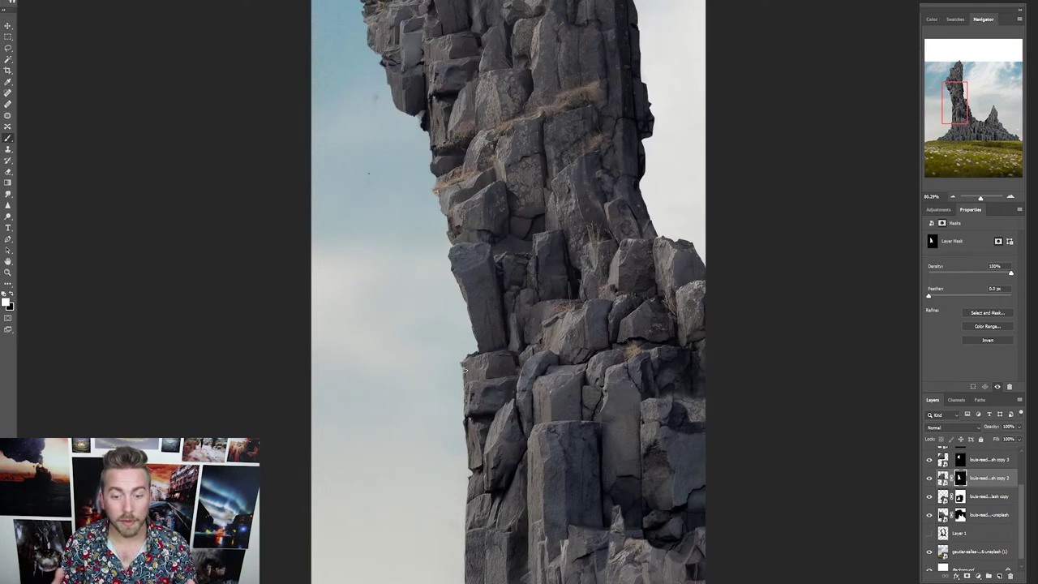
Step: Try duplicating the whole stack of cliff copies that forms the left arm
key(ctrl+0)
click(987, 496)
scroll(987, 495, up, 3)
shift+click(987, 457)
key(ctrl+j)
Step: Try reshaping the duplicated left-arm layers with Free Transform
key(ctrl+t)
right_click(563, 485)
click(593, 469)
drag(389, 284, 592, 284)
scroll(507, 303, down, 2)
drag(452, 136, 505, 189)
drag(584, 284, 557, 284)
drag(657, 189, 627, 198)
drag(478, 282, 499, 281)
drag(560, 284, 555, 268)
drag(654, 357, 642, 357)
drag(497, 176, 477, 153)
drag(623, 181, 608, 174)
key(Return)
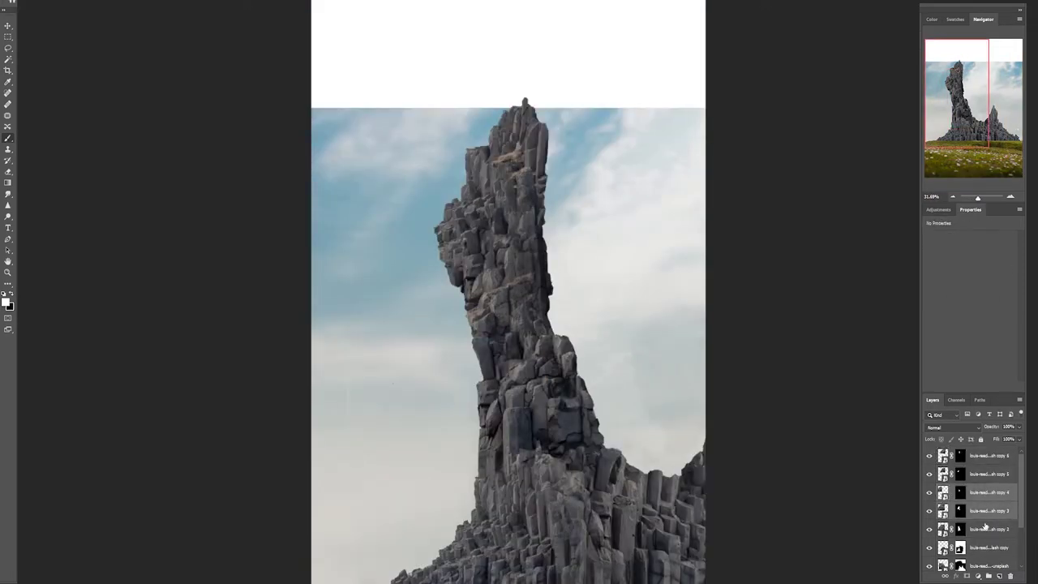
Step: Select cliff copies 2 through 6 and reshape the upper left arm with Free Transform
shift+click(983, 473)
click(985, 529)
shift+click(983, 460)
key(ctrl+t)
scroll(501, 266, down, 3)
drag(616, 182, 589, 183)
drag(457, 223, 479, 224)
scroll(478, 225, down, 3)
drag(460, 151, 460, 135)
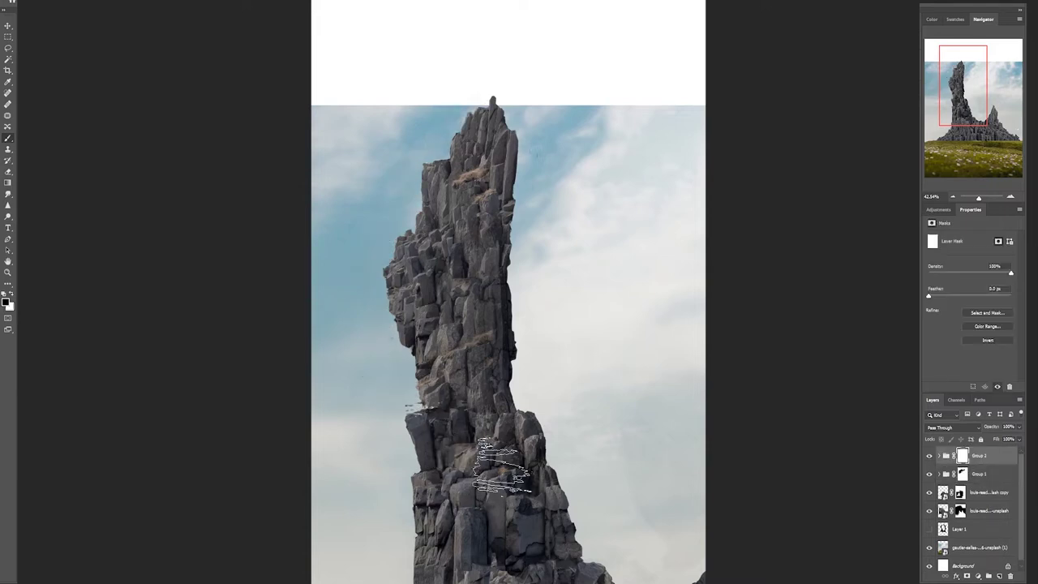
Step: Blend the left arm's mid-height seam by painting on the masks of Group 2 and Group 1
scroll(500, 534, up, 5)
drag(500, 535, 531, 515)
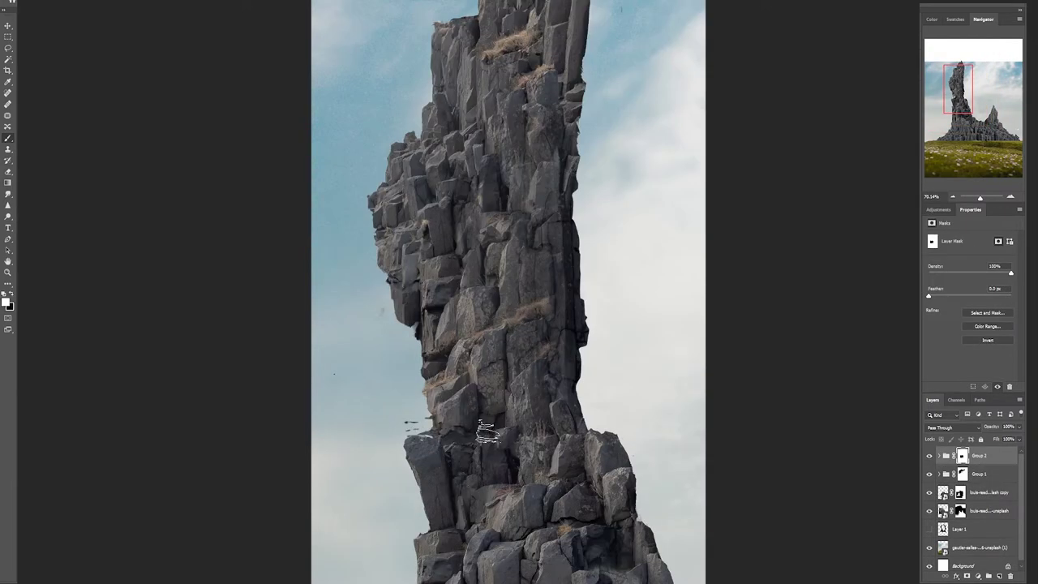
scroll(442, 417, up, 4)
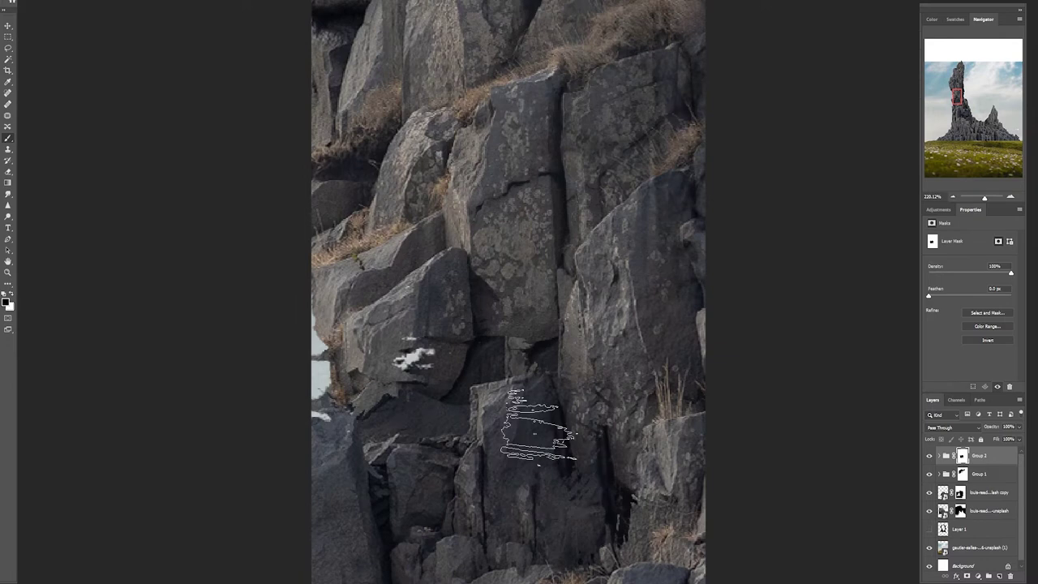
click(962, 473)
scroll(467, 395, down, 3)
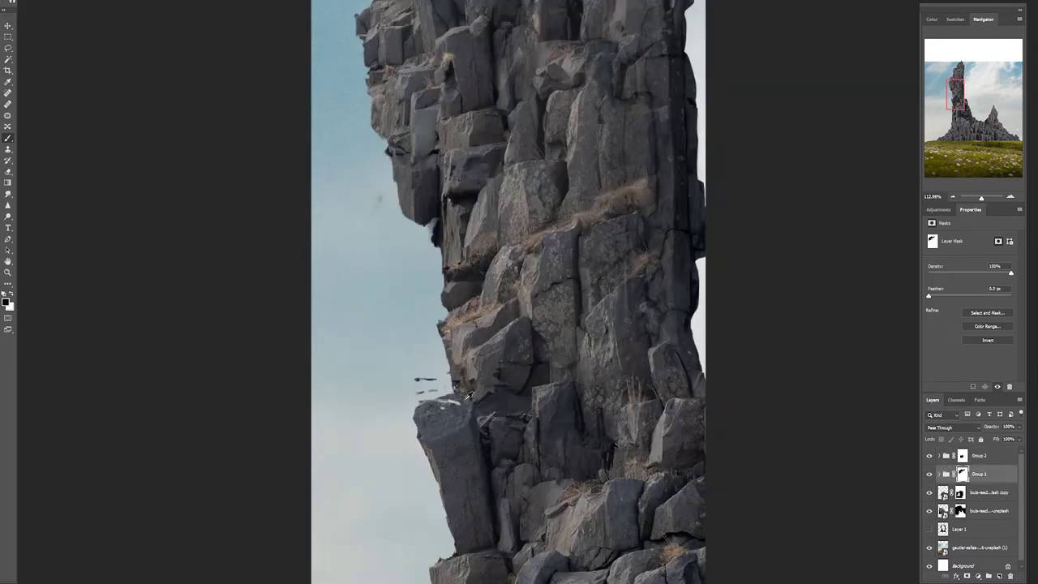
scroll(455, 380, down, 7)
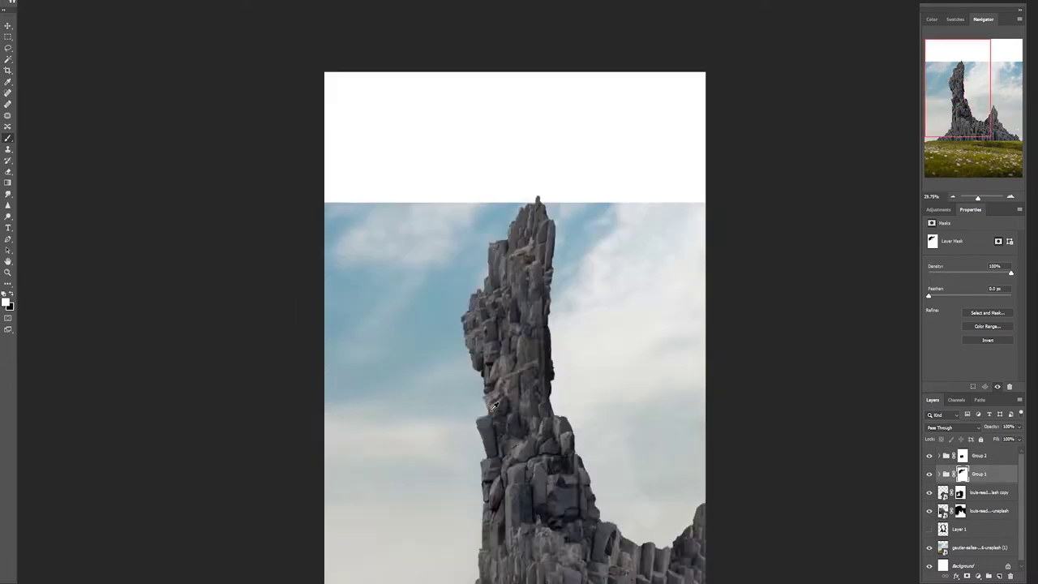
scroll(572, 281, up, 2)
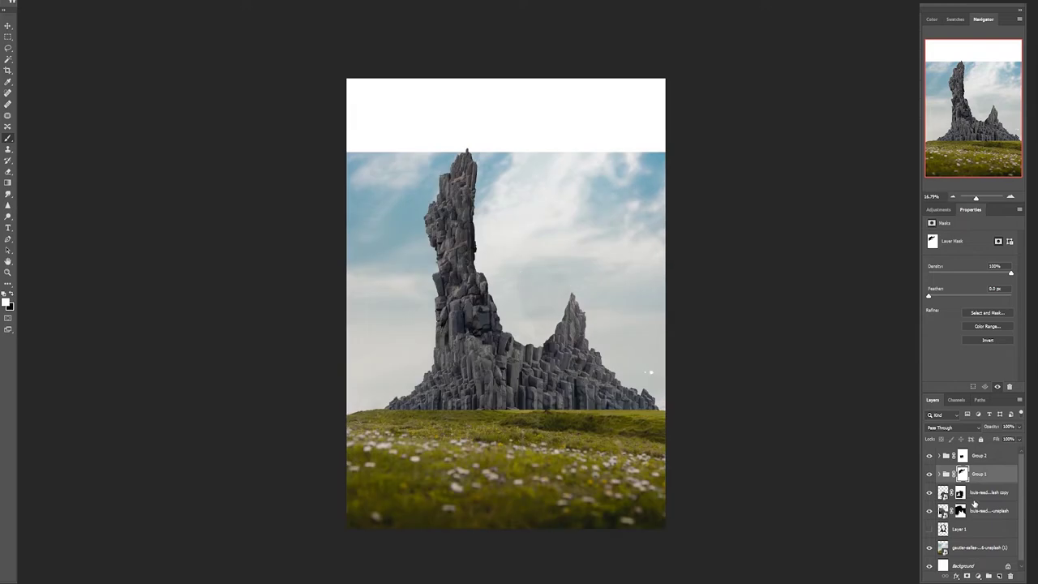
Step: Duplicate the original cliff layer, bring the copy to the front and delete its mask
click(989, 511)
key(ctrl+j)
key(ctrl+shift+bracketright)
key(ctrl+t)
click(961, 455)
key(Delete)
Step: Move and transform the unmasked cliff copy so its slope covers the area above the right peak
key(v)
drag(524, 312, 506, 276)
key(ctrl+t)
drag(519, 138, 570, 164)
drag(503, 271, 600, 267)
key(Return)
Step: Add a black mask to cliff copy 12, show the Layer 1 silhouette, and paint in the lower right arm
alt+click(966, 576)
click(929, 547)
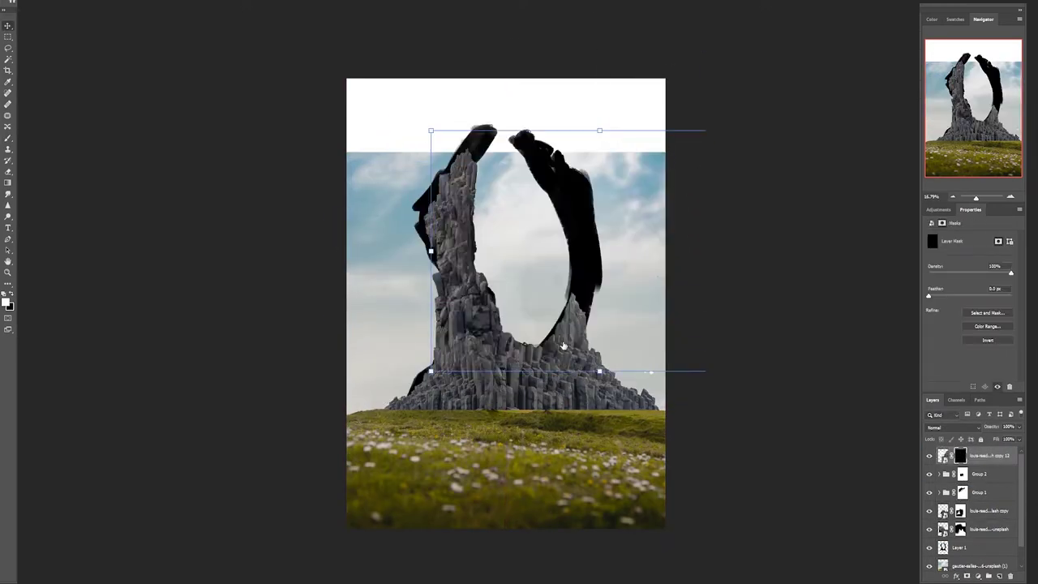
scroll(564, 346, up, 3)
key(b)
drag(641, 345, 646, 252)
mouse_move(556, 426)
mouse_down()
mouse_move(607, 276)
mouse_move(661, 308)
mouse_move(656, 478)
mouse_move(614, 323)
mouse_move(658, 310)
mouse_up()
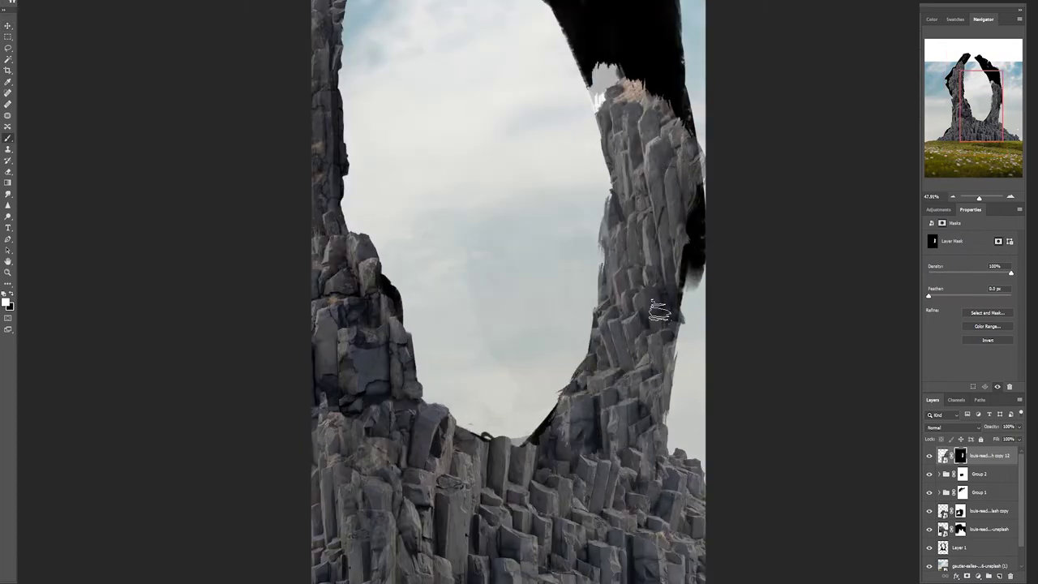
Step: Refine cliff copy 12's mask where the right arm's lower inner edge meets the base
scroll(658, 309, up, 5)
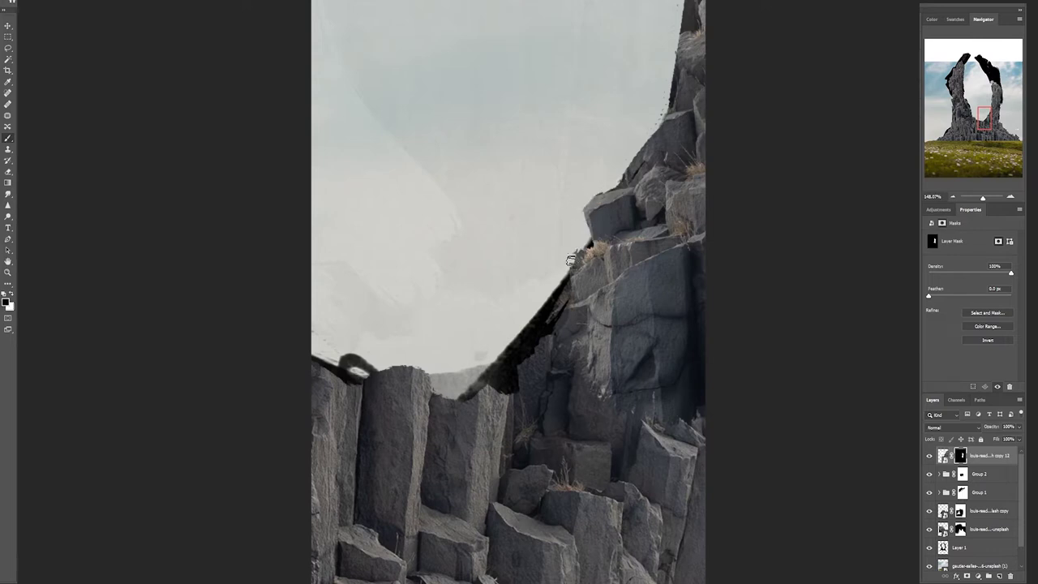
key(x)
mouse_move(635, 149)
mouse_down()
mouse_move(616, 161)
mouse_move(609, 308)
mouse_up()
scroll(662, 108, down, 8)
scroll(648, 321, up, 4)
Step: Paint black and white on cliff copy 12's mask to blend the right arm's lower outer side into the base
mouse_move(654, 467)
mouse_down()
mouse_move(648, 336)
mouse_move(631, 420)
mouse_up()
key(x)
drag(632, 340, 652, 429)
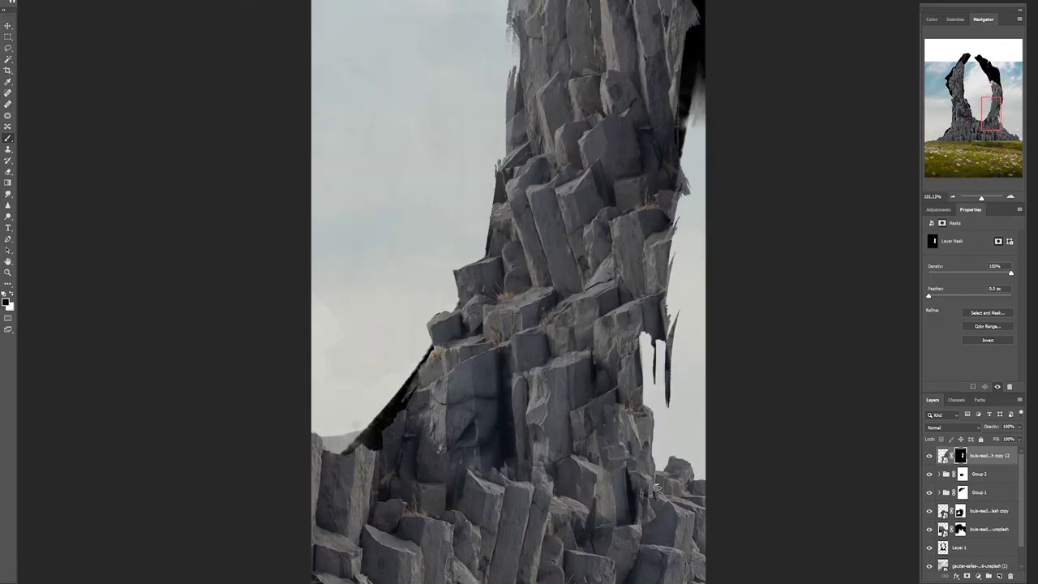
key(x)
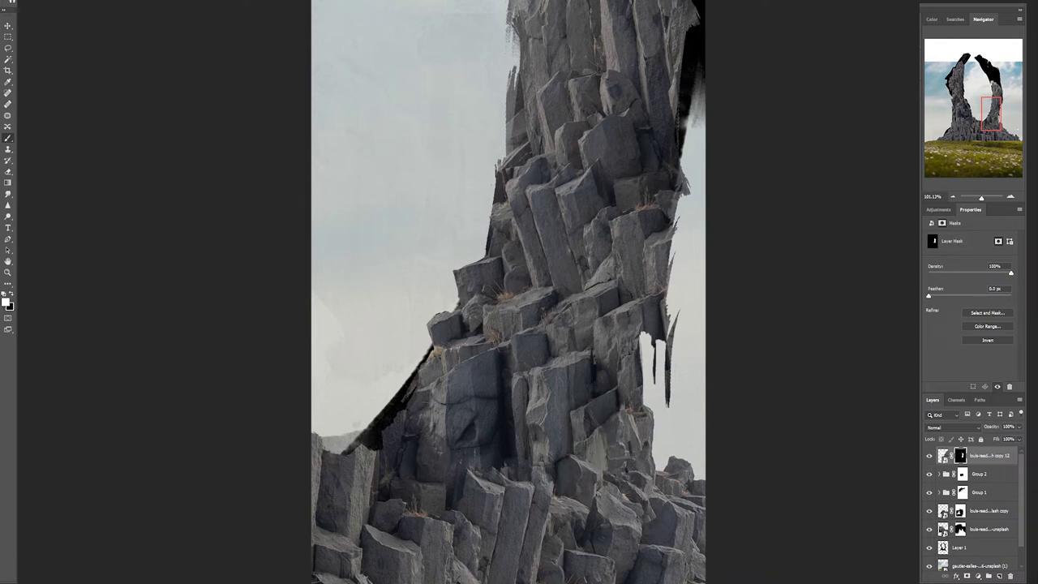
key(x)
Step: Duplicate cliff copy 12 and transform the duplicate so it continues the right arm upward along the silhouette
scroll(521, 403, down, 13)
scroll(521, 203, up, 3)
key(ctrl+j)
key(ctrl+t)
drag(495, 559, 618, 574)
scroll(506, 222, down, 3)
mouse_move(544, 401)
mouse_down()
mouse_move(505, 222)
mouse_move(614, 227)
mouse_move(669, 202)
mouse_up()
Step: Paint on cliff copy 13's mask to form the upper right arm and blend its joint with the section below
scroll(519, 207, up, 5)
key(x)
mouse_move(653, 102)
mouse_down()
mouse_move(620, 33)
mouse_move(661, 40)
mouse_move(685, 142)
mouse_up()
key(x)
key(x)
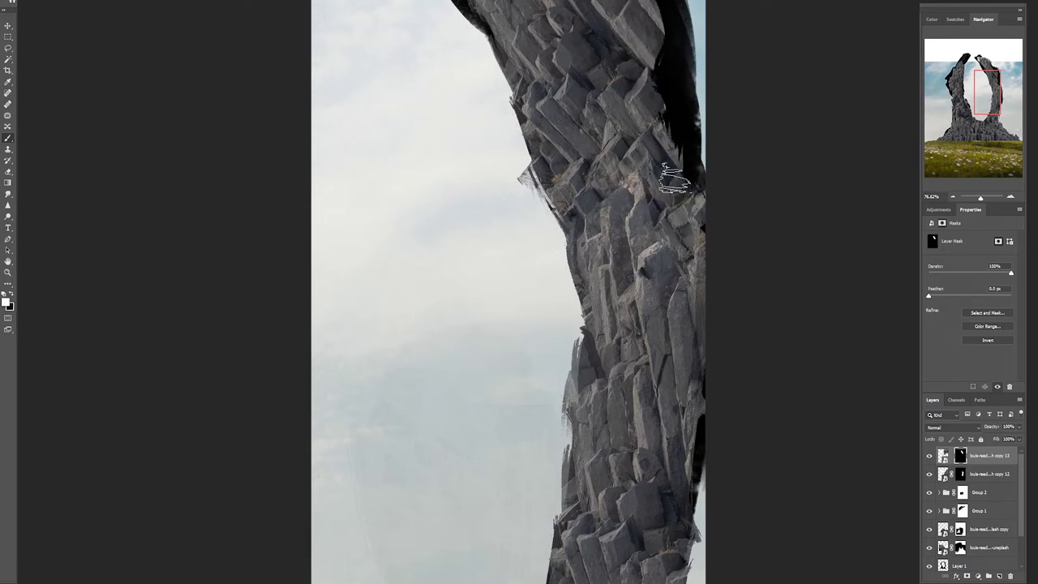
scroll(674, 178, down, 5)
scroll(487, 81, up, 5)
key(x)
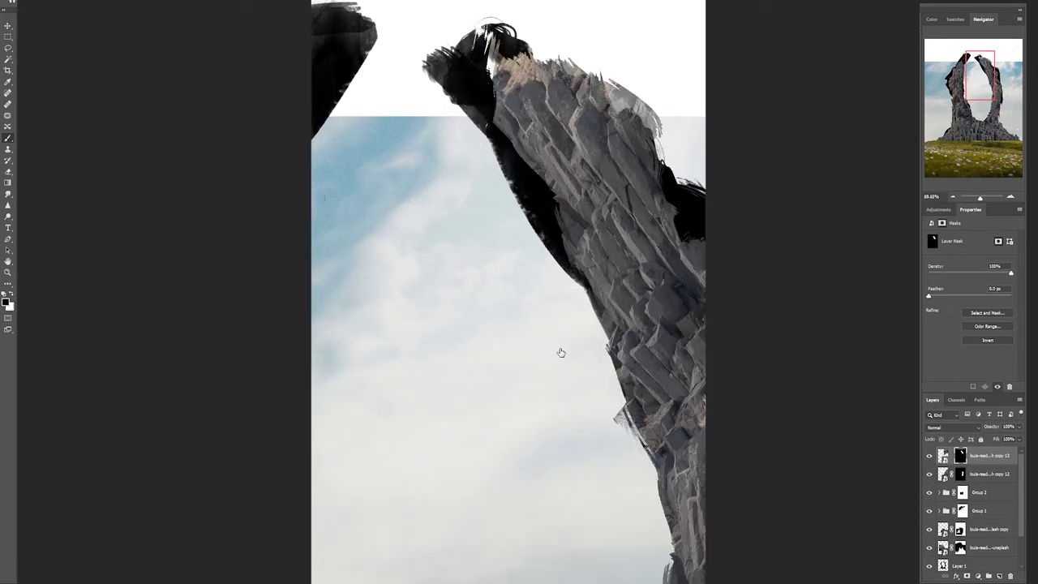
Step: Shape the upper right arm's inner edge and fill its outer side by painting on cliff copy 13's mask
scroll(498, 70, up, 3)
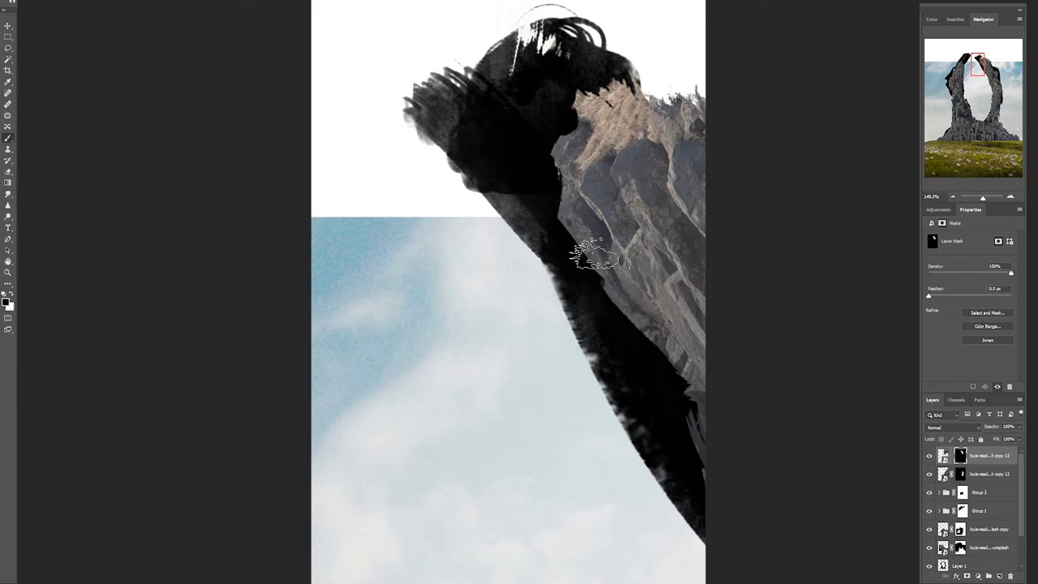
key(x)
mouse_move(614, 281)
mouse_down()
mouse_move(670, 360)
mouse_move(697, 426)
mouse_up()
scroll(633, 243, down, 5)
scroll(568, 122, up, 4)
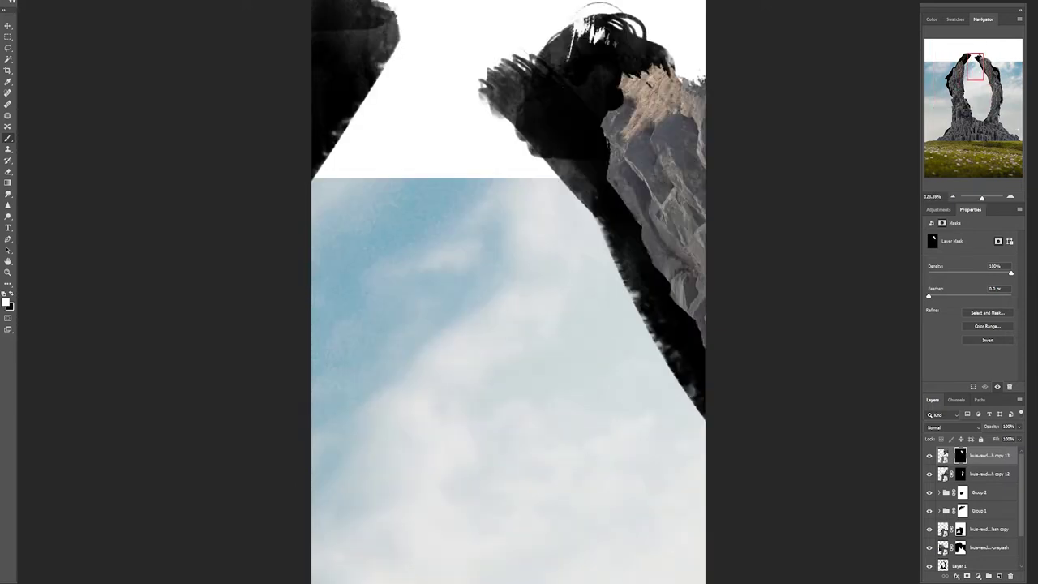
scroll(430, 388, right, 4)
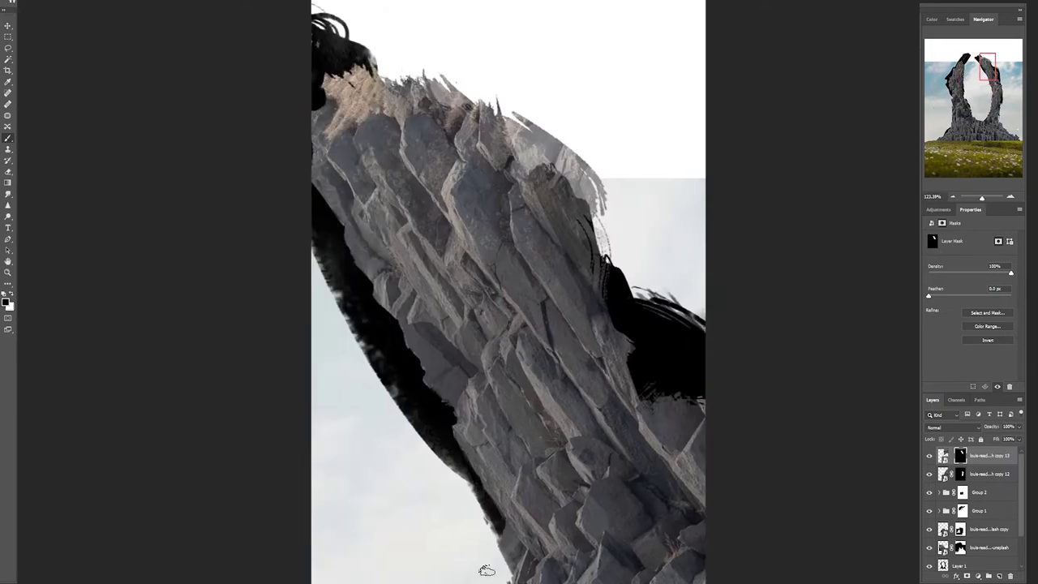
key(x)
drag(621, 332, 640, 370)
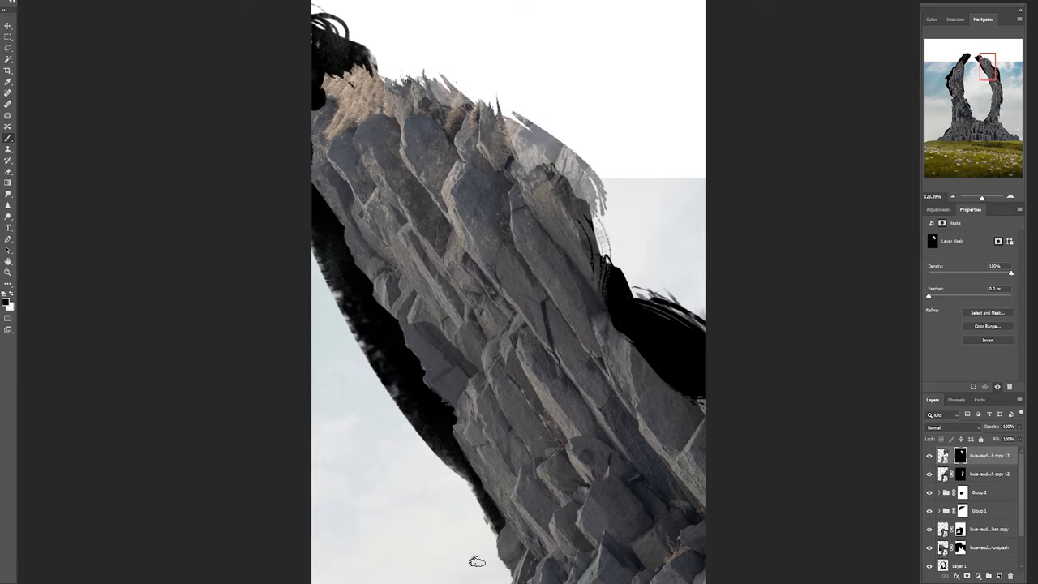
Step: Clean up the right arm's middle inner edge by painting on the masks of cliff copies 13 and 12
scroll(476, 561, down, 3)
scroll(523, 535, down, 5)
scroll(550, 536, up, 5)
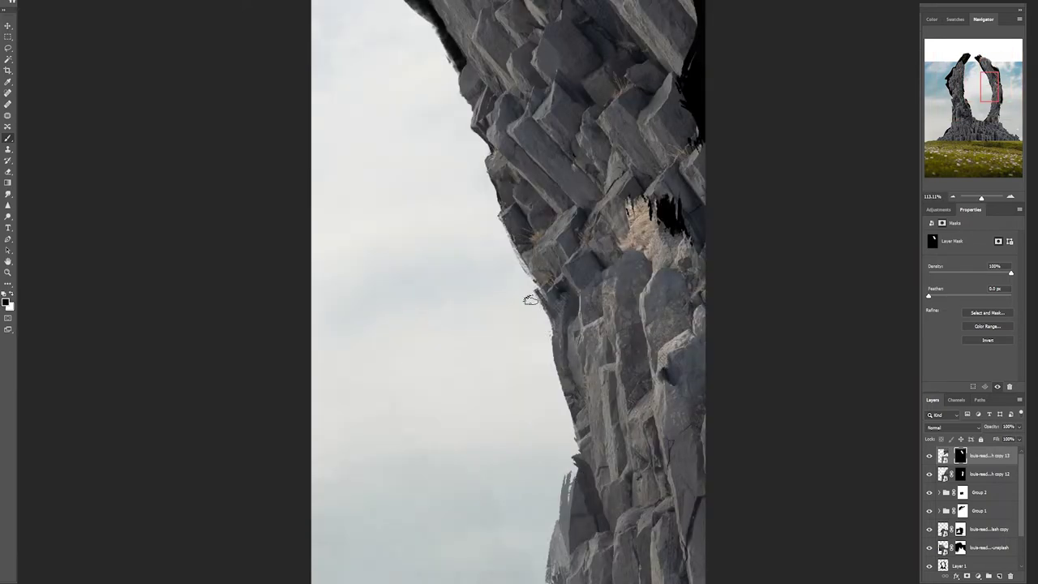
key(alt+bracketleft)
key(x)
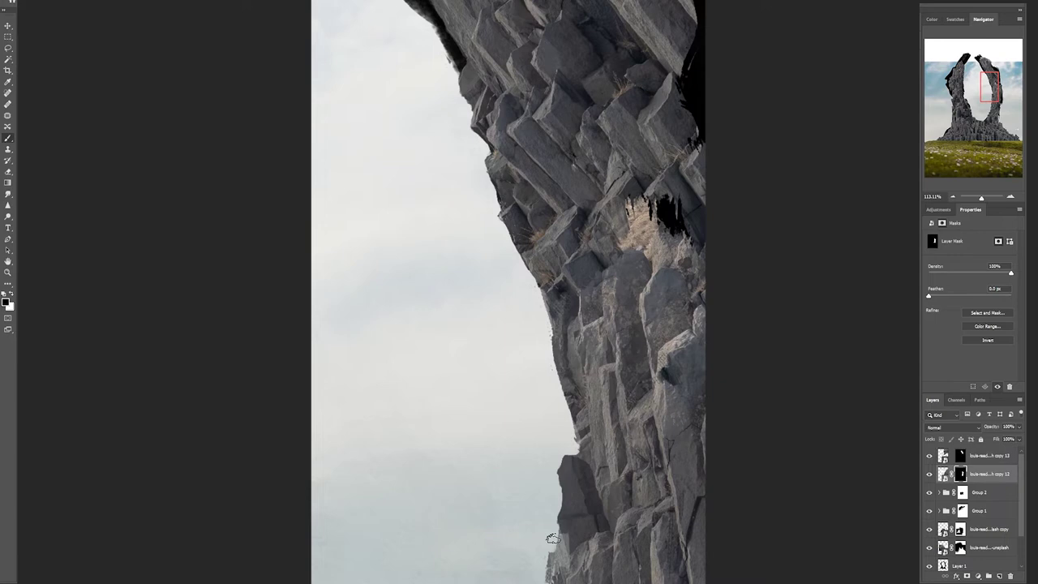
scroll(550, 528, down, 1)
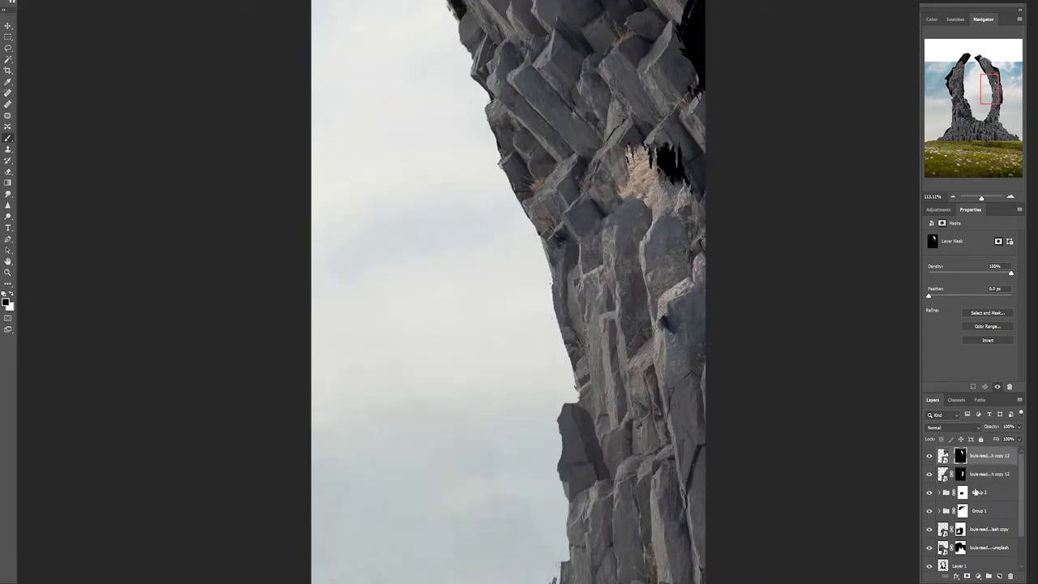
key(x)
scroll(622, 419, down, 3)
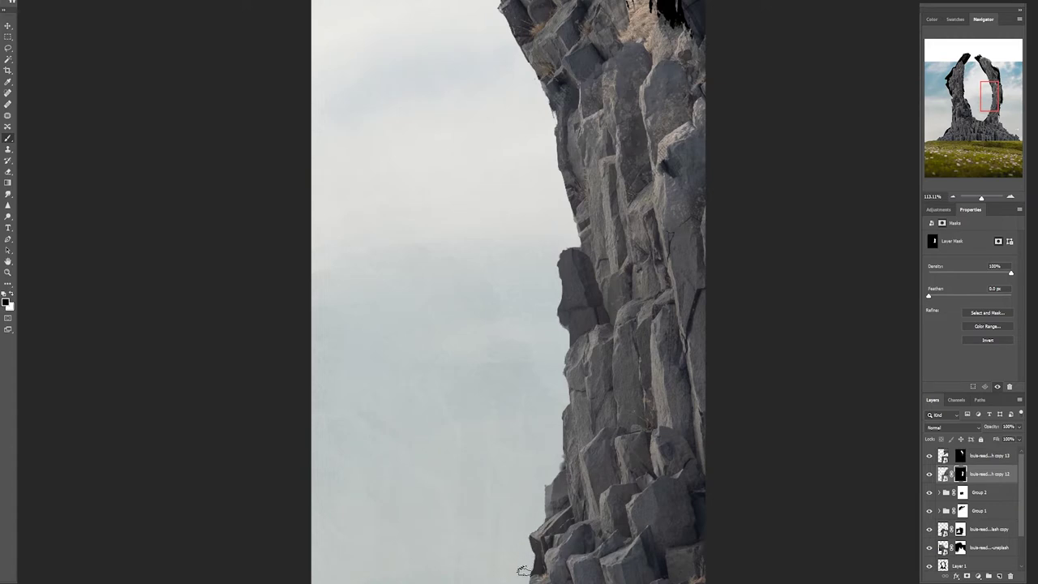
Step: Trim the right arm's outer edge by painting on cliff copy 12's mask
scroll(621, 387, down, 2)
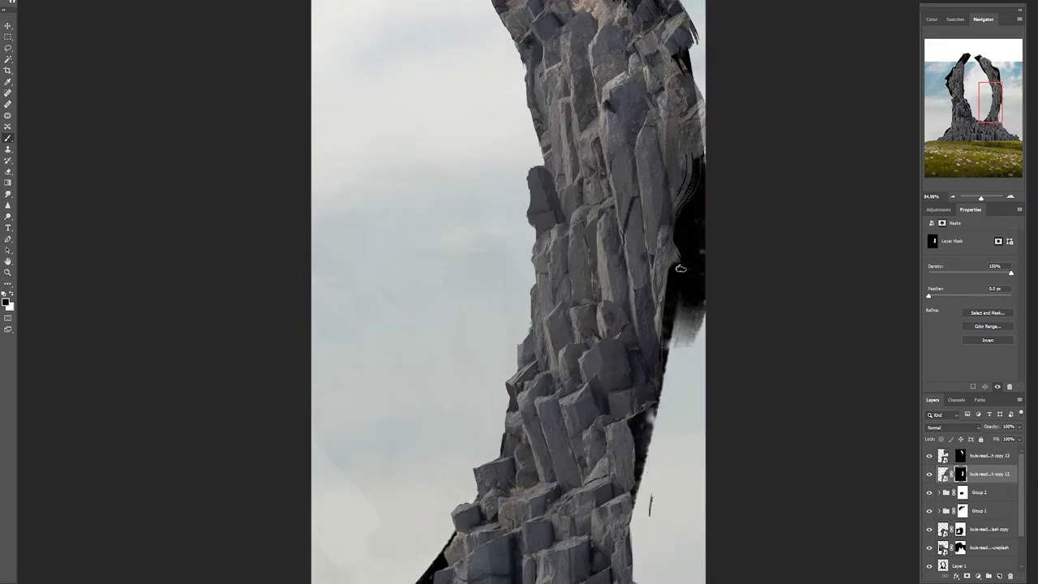
drag(681, 268, 675, 232)
scroll(516, 373, down, 7)
scroll(602, 260, up, 5)
drag(481, 305, 486, 349)
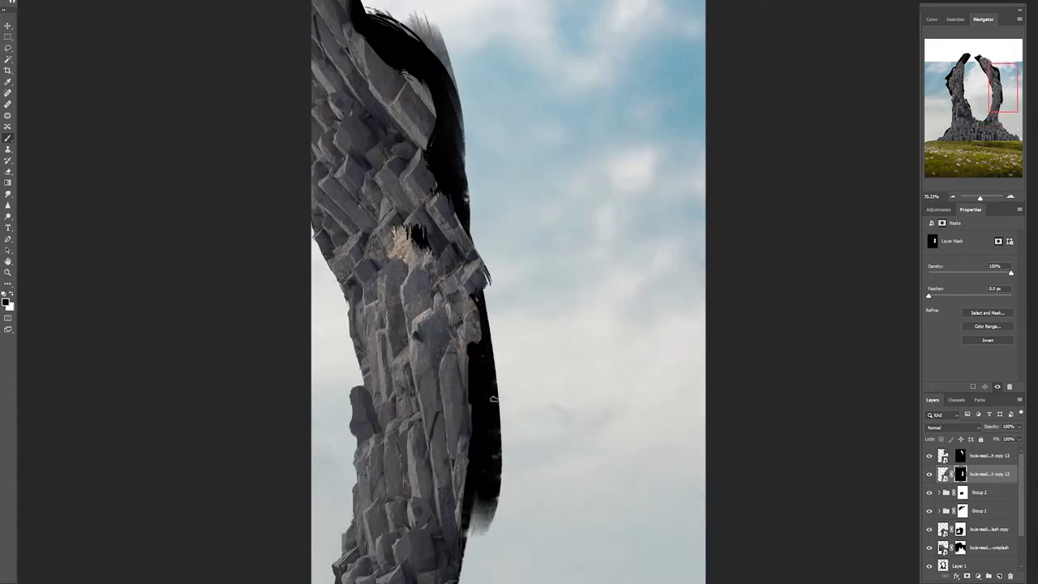
Step: Duplicate cliff copy 13, reposition it over the upper right, and replace its mask with a black one
scroll(494, 399, down, 10)
click(994, 460)
key(ctrl+j)
key(ctrl+t)
drag(609, 348, 576, 67)
key(Return)
drag(960, 456, 1009, 576)
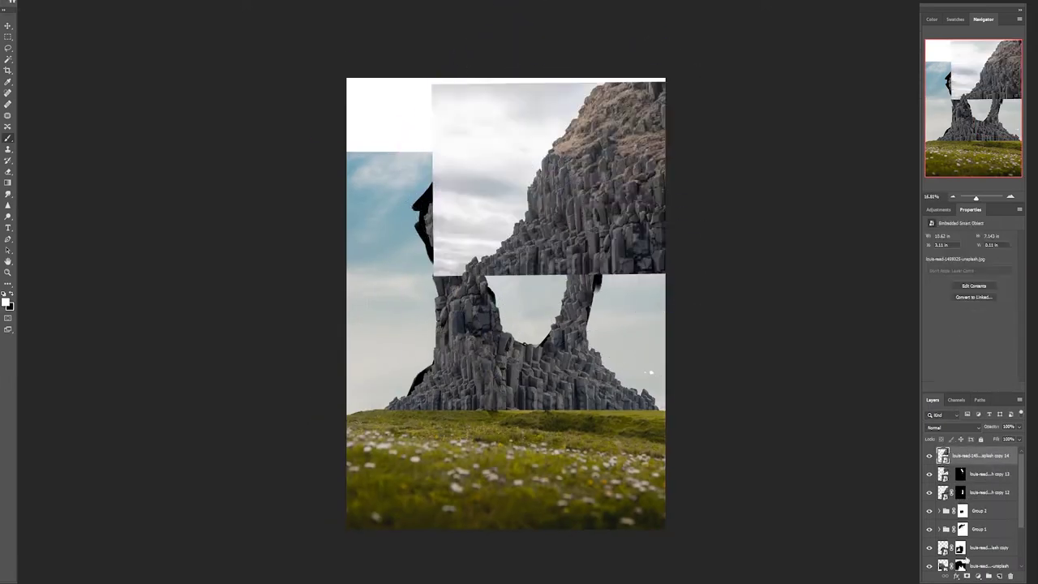
alt+click(967, 576)
Step: Paint on cliff copy 13's mask to clean the ragged outer edge at the right arm's tip
scroll(548, 266, up, 9)
scroll(548, 265, down, 7)
scroll(558, 92, up, 12)
click(961, 474)
key(x)
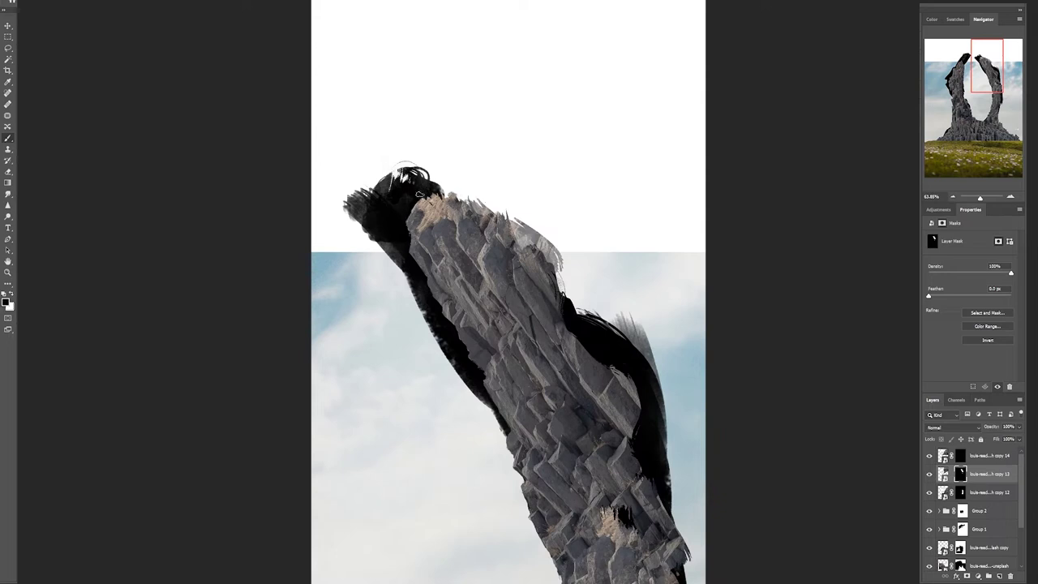
drag(512, 226, 451, 196)
key(x)
drag(448, 193, 494, 204)
Step: Paint on cliff copy 14's mask to rebuild the right arm's upper outer edge with rock
click(961, 456)
mouse_move(604, 362)
mouse_down()
mouse_move(605, 381)
mouse_move(592, 333)
mouse_move(551, 268)
mouse_up()
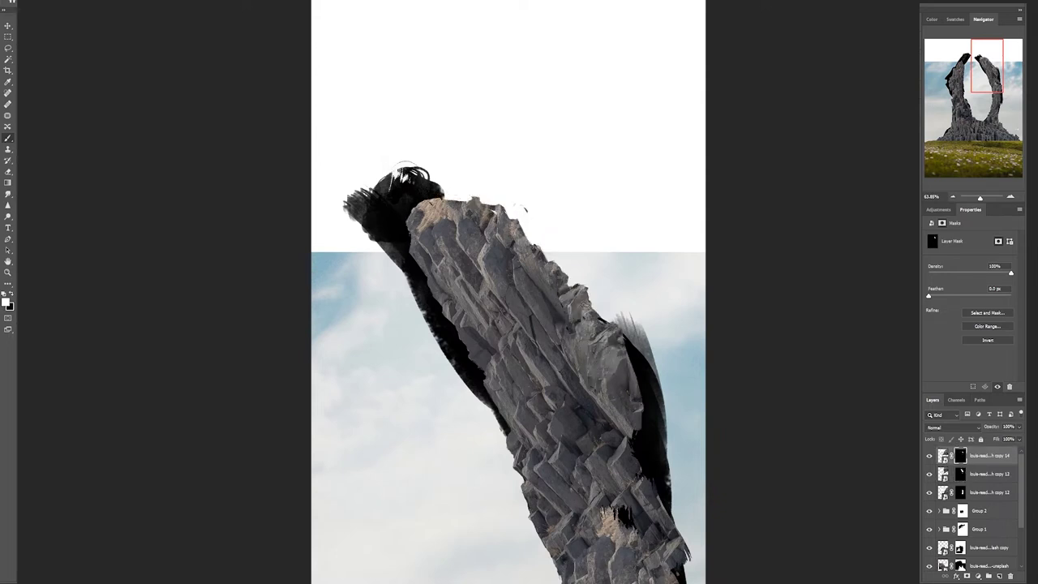
drag(648, 470, 644, 403)
mouse_move(664, 527)
mouse_down()
mouse_move(619, 404)
mouse_move(631, 552)
mouse_move(646, 523)
mouse_up()
Step: Cover the black and brown patch in the middle of the right arm by painting on cliff copy 13's mask
scroll(625, 445, up, 1)
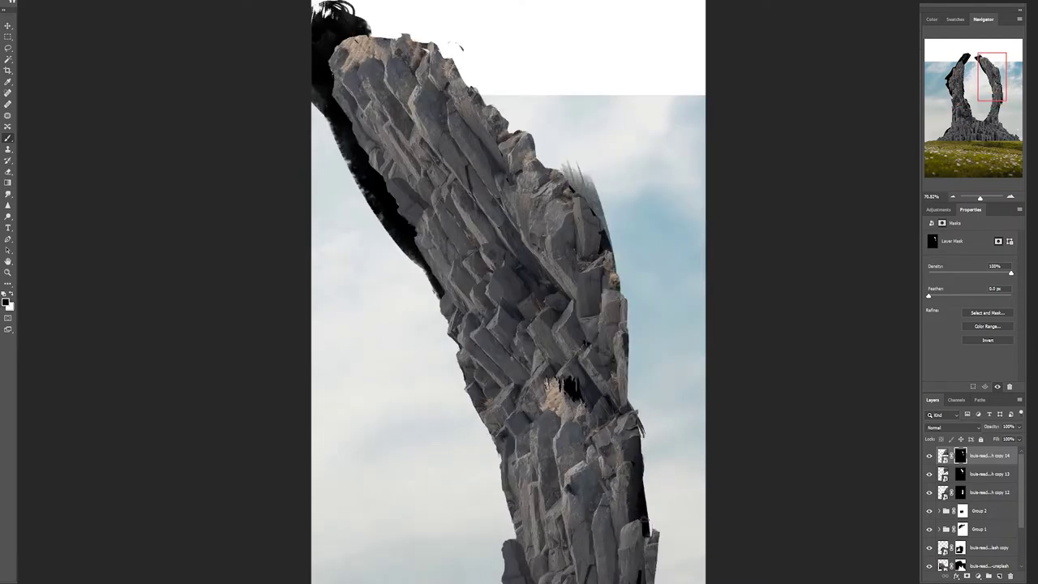
drag(448, 447, 406, 275)
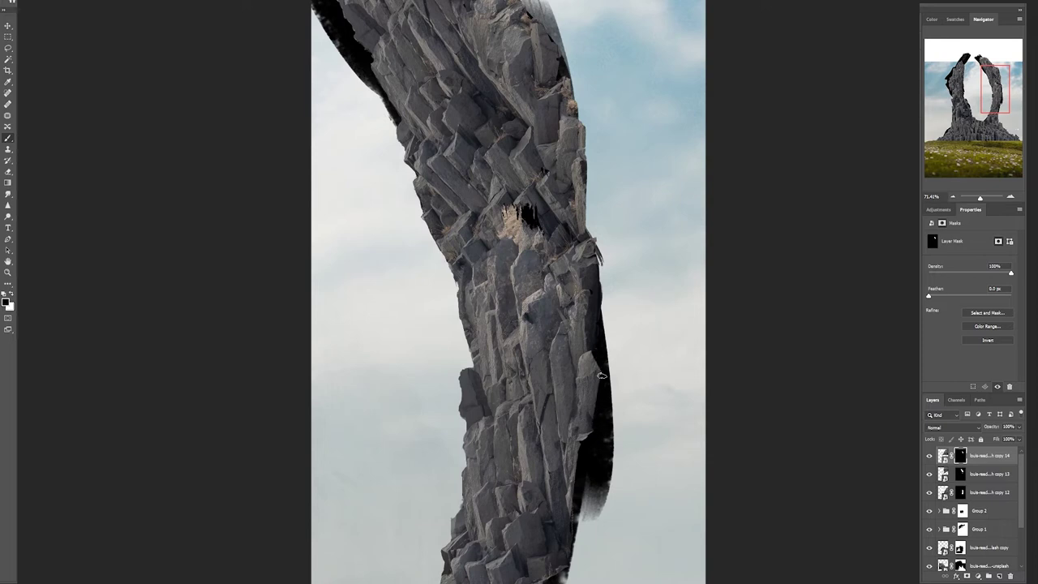
click(960, 475)
key(x)
drag(535, 230, 507, 208)
key(x)
Step: Hide the black silhouette sketch layer behind the rock formation
scroll(511, 243, down, 8)
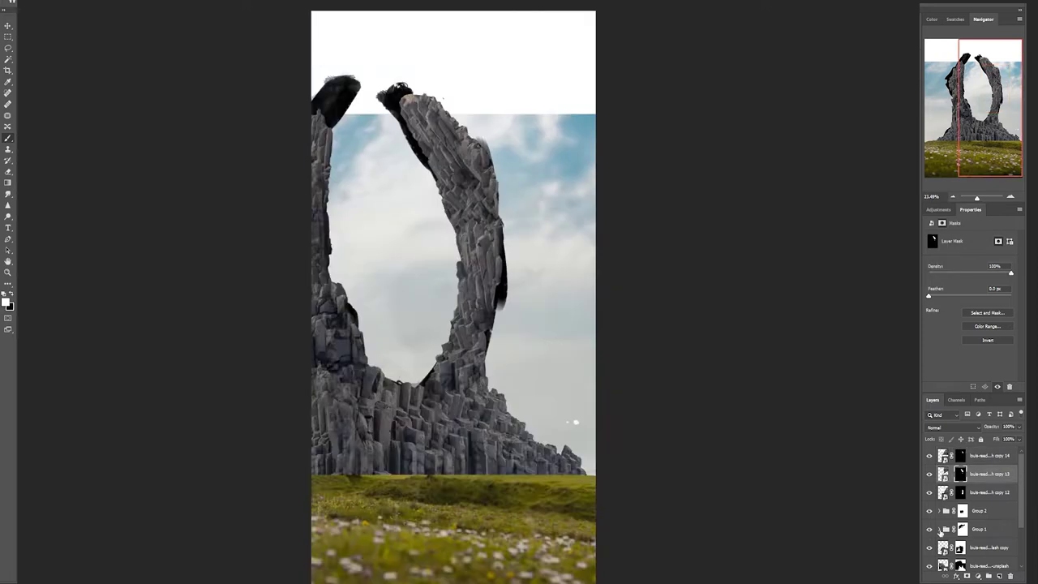
scroll(974, 519, down, 5)
click(930, 524)
Step: Paint on cliff copy 14's mask to reveal more rock along the right arm's middle section
scroll(657, 257, up, 8)
scroll(974, 510, up, 5)
click(960, 456)
drag(539, 83, 540, 169)
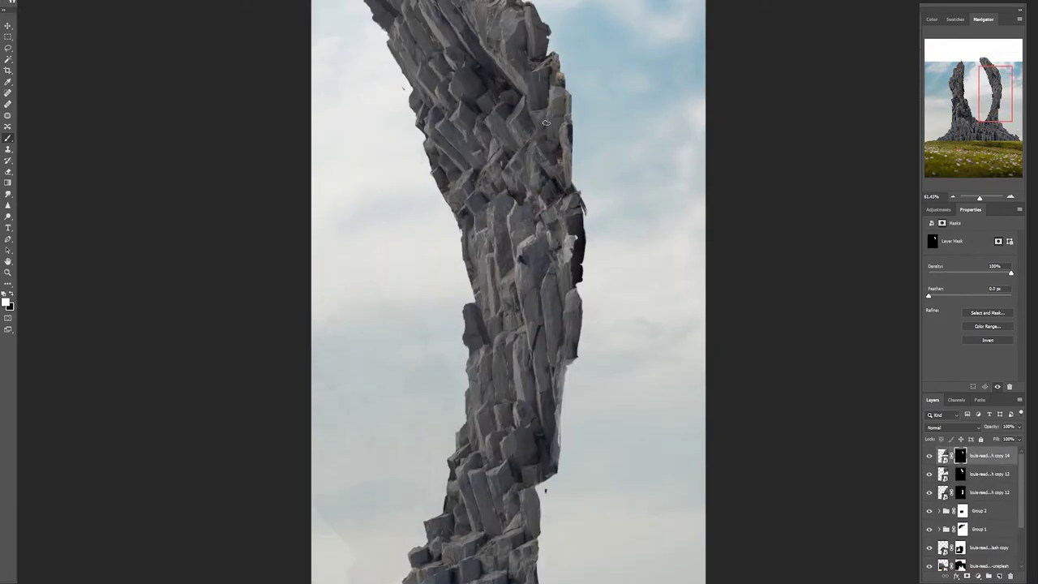
scroll(467, 4, up, 3)
scroll(560, 241, down, 4)
Step: Refine the bumps and gaps on the right arm's middle outer edge by alternately hiding and revealing cliff copy 14
mouse_move(579, 263)
mouse_down()
mouse_move(592, 261)
mouse_move(601, 300)
mouse_up()
key(x)
mouse_move(587, 248)
mouse_down()
mouse_move(589, 321)
mouse_move(591, 277)
mouse_up()
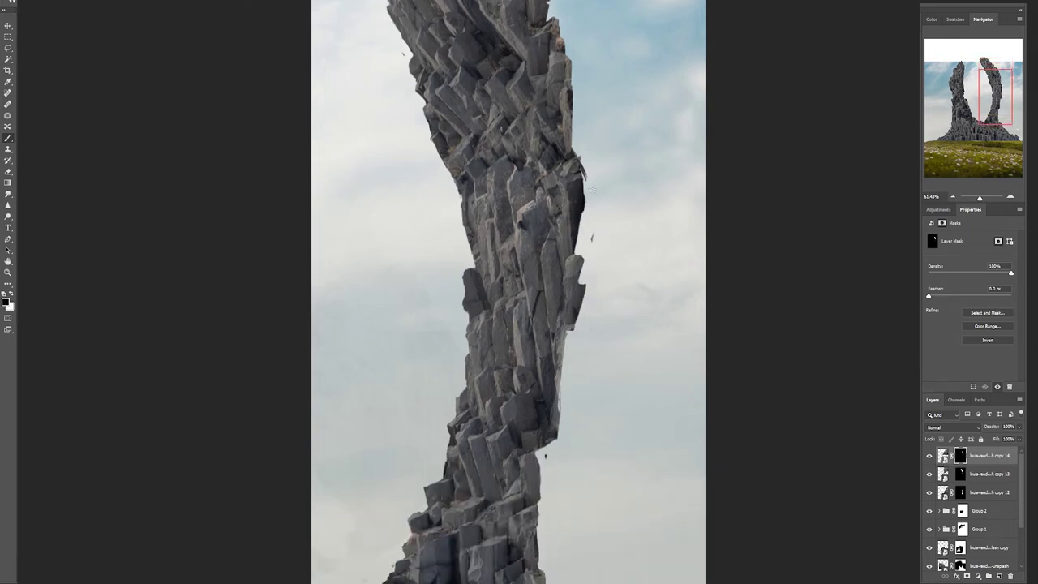
key(alt+bracketleft)
key(alt+bracketright)
key(x)
drag(580, 158, 586, 183)
Step: Duplicate a cliff layer to the top, delete its mask, and rotate and move it against the right arm's lower outer side
scroll(630, 262, down, 10)
scroll(614, 310, up, 8)
key(ctrl+j)
click(960, 455)
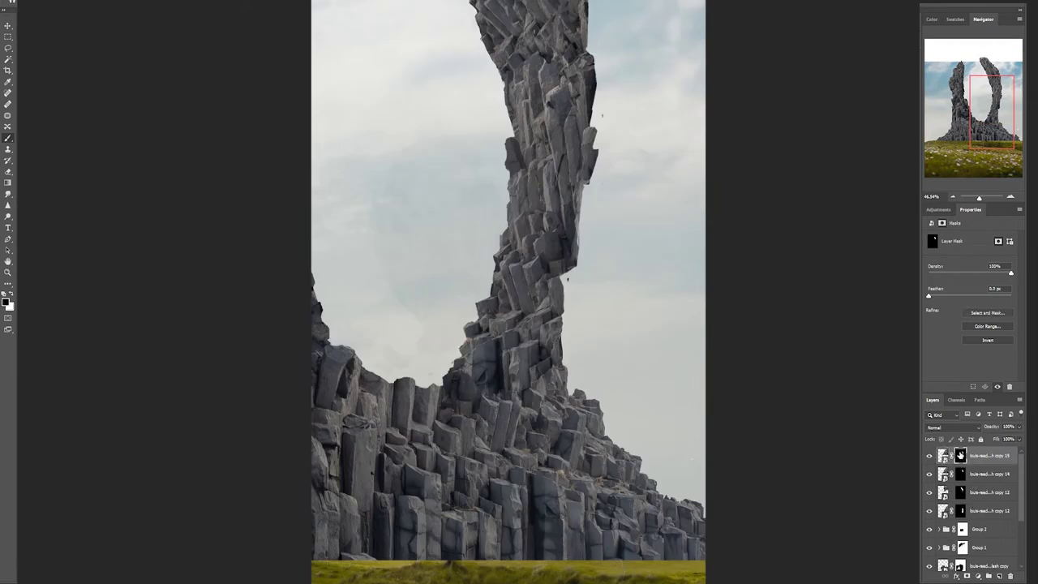
drag(960, 455, 1011, 576)
scroll(565, 190, down, 9)
key(ctrl+t)
drag(566, 190, 508, 320)
drag(639, 176, 661, 211)
key(Return)
Step: Mask out the background around cliff copy 15 using a Magic Wand selection and an inverted layer mask
click(8, 60)
click(967, 575)
key(ctrl+z)
click(966, 575)
key(ctrl+i)
Step: Paint black on cliff copy 15's mask to hide the excess cliff, keeping only rock that thickens the right arm's lower outer edge
key(b)
drag(665, 430, 677, 432)
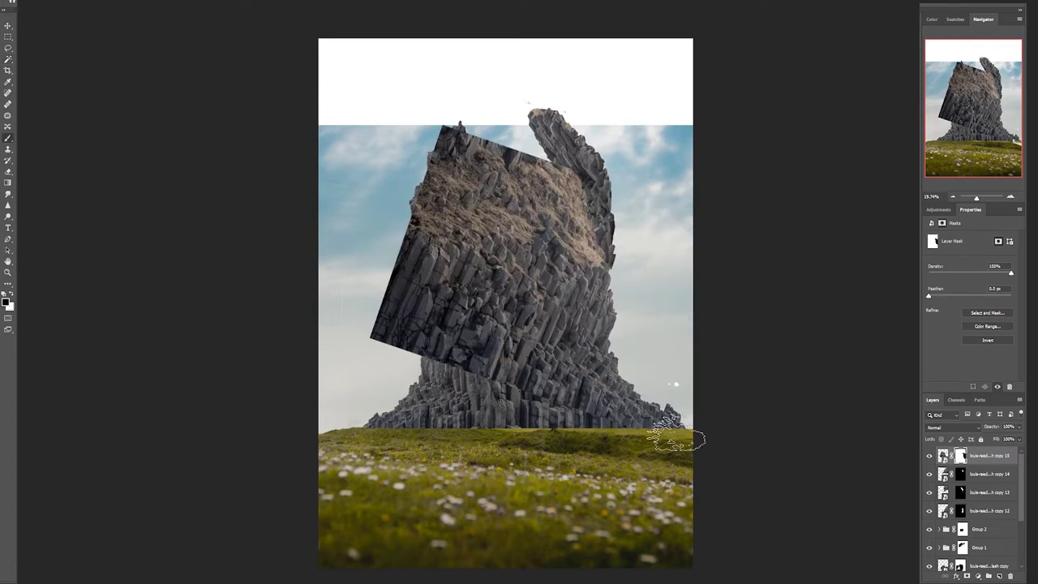
mouse_move(523, 158)
mouse_down()
mouse_move(511, 349)
mouse_move(537, 167)
mouse_up()
drag(467, 142, 428, 367)
scroll(545, 373, down, 9)
scroll(545, 348, up, 10)
scroll(535, 340, down, 6)
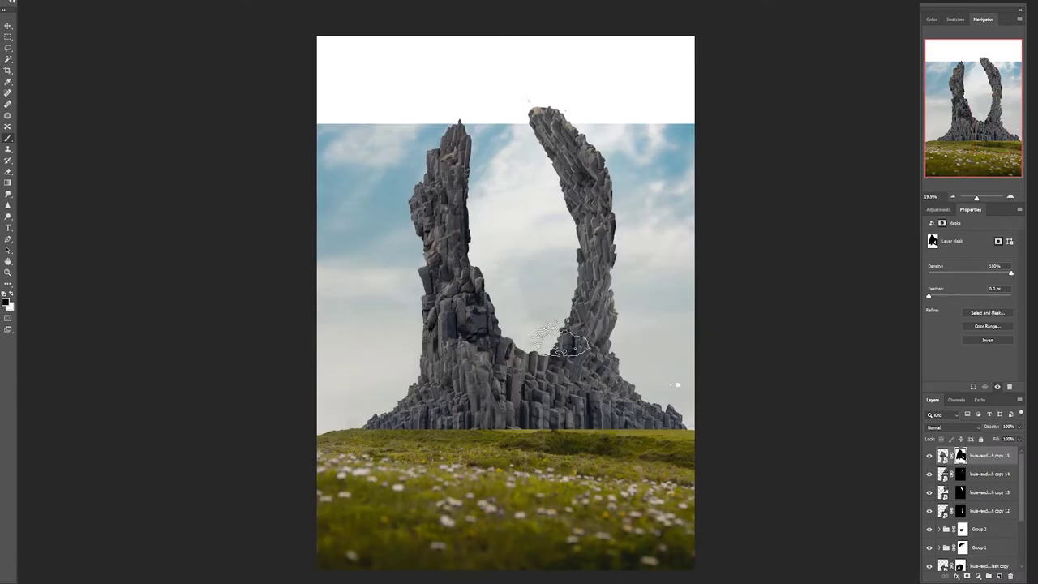
Step: Duplicate cliff copy 15, flip the duplicate horizontally, and rotate and position it over the left arm
alt+click(960, 456)
click(943, 456)
key(ctrl+j)
key(ctrl+t)
click(660, 500)
drag(600, 349, 511, 342)
drag(714, 235, 712, 223)
drag(567, 280, 571, 269)
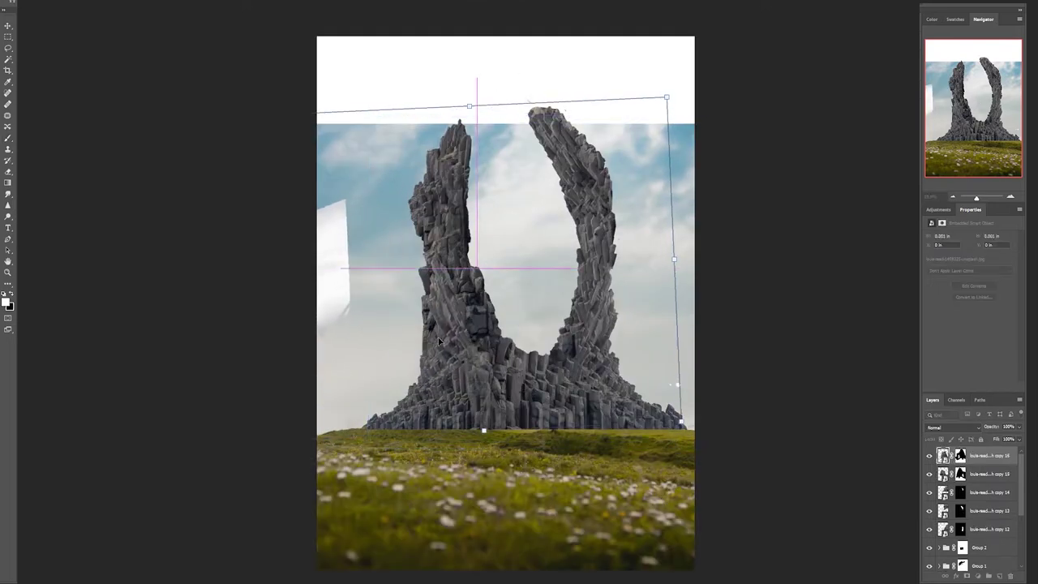
key(Return)
Step: Blend the left arm's lower outer edge by painting on the masks of cliff copies 13 and 16
scroll(973, 503, down, 3)
click(963, 511)
mouse_move(423, 340)
mouse_down()
mouse_move(418, 265)
mouse_move(395, 312)
mouse_up()
key(x)
scroll(341, 260, down, 5)
click(961, 456)
scroll(984, 482, up, 3)
click(960, 455)
key(x)
scroll(364, 297, down, 2)
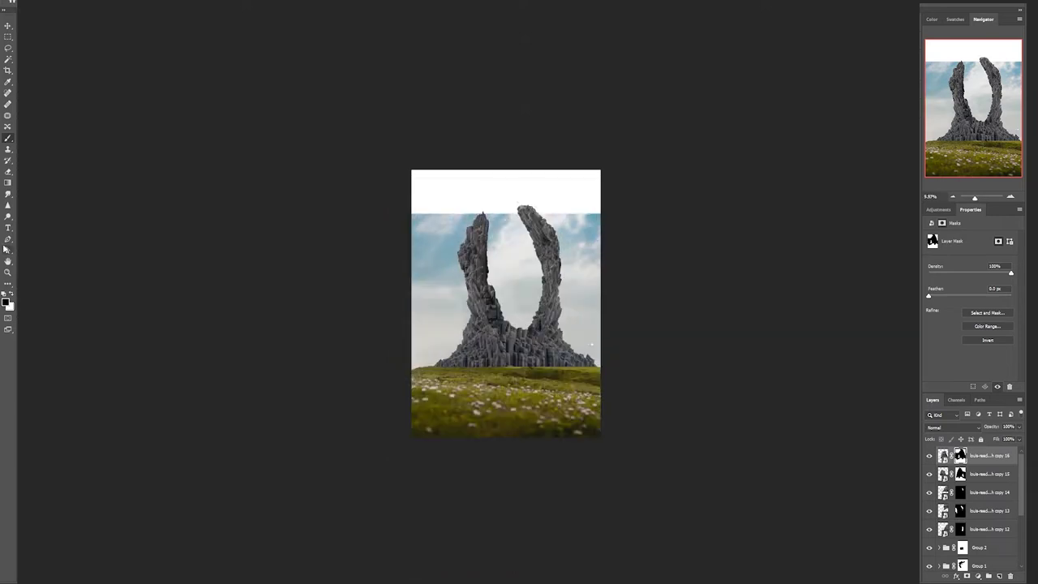
Step: Group all the rock layers into one group and add a layer mask to it
scroll(520, 253, up, 5)
scroll(984, 492, down, 3)
shift+click(997, 511)
scroll(999, 506, up, 3)
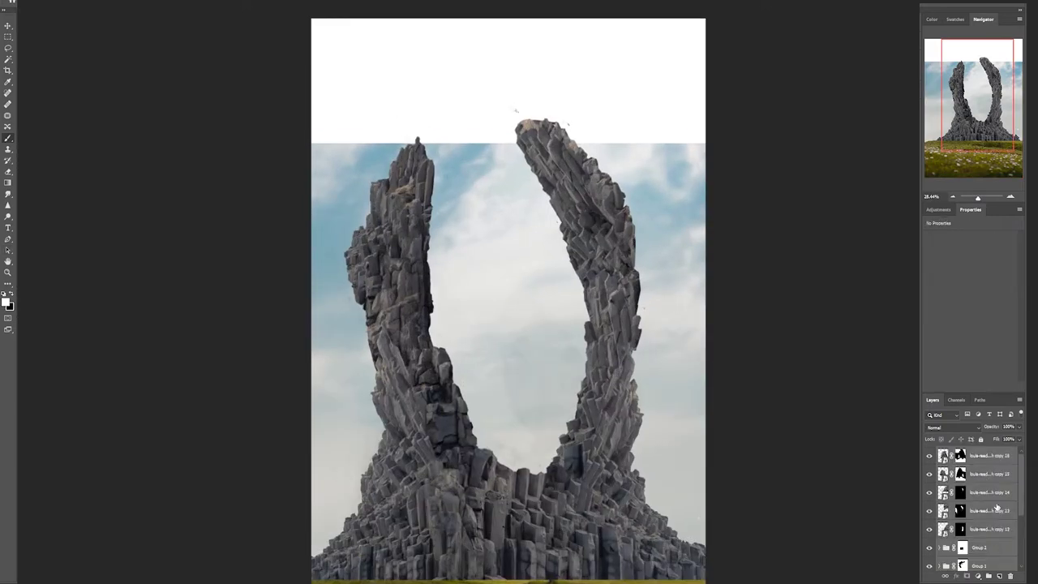
key(ctrl+g)
click(967, 576)
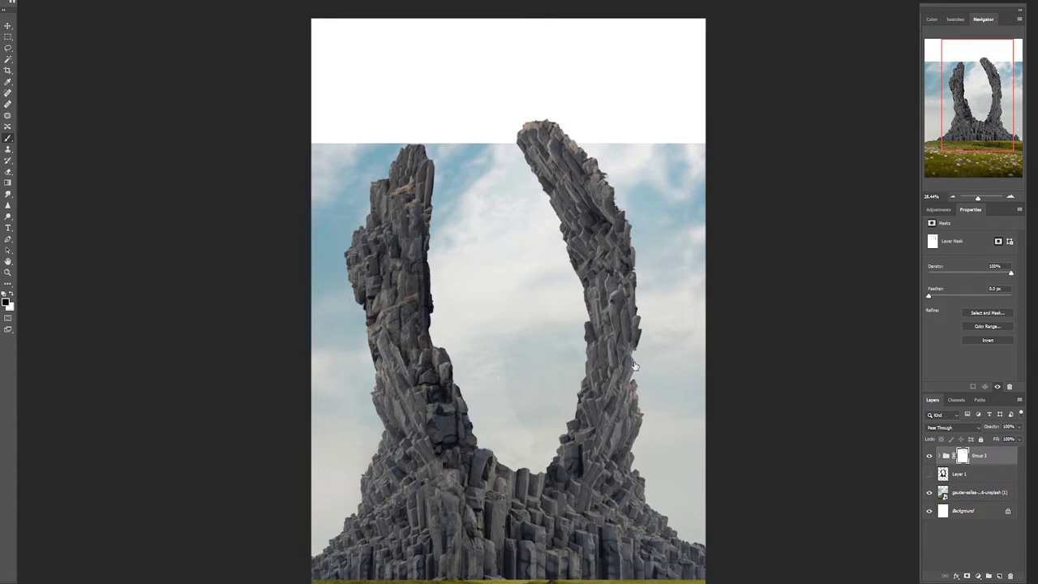
Step: Paint on the new rock group's mask to remove stray specks and clean up the edges of both arms, and expand the group
scroll(641, 300, up, 2)
key(x)
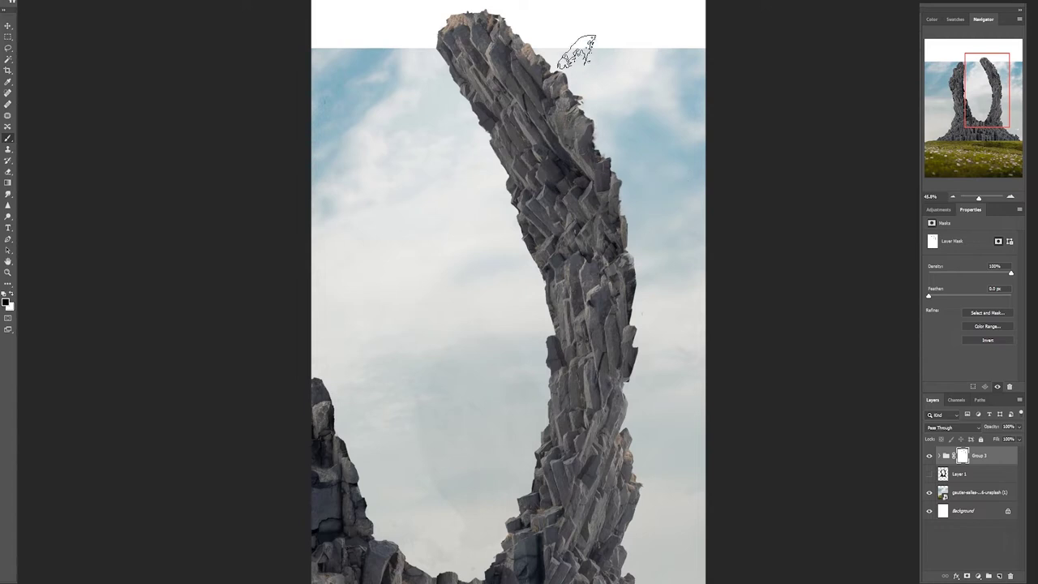
scroll(507, 303, down, 4)
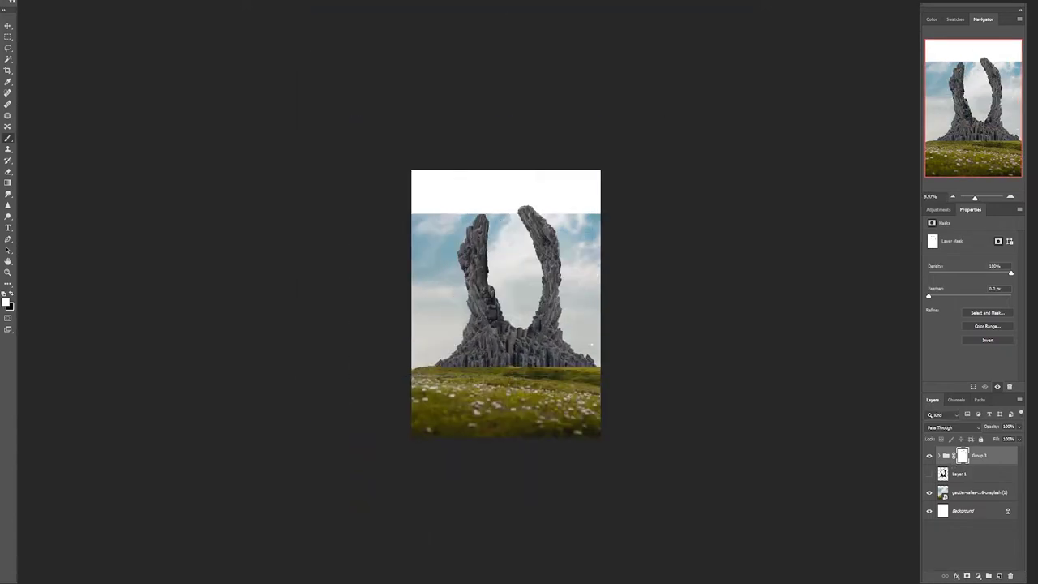
click(940, 456)
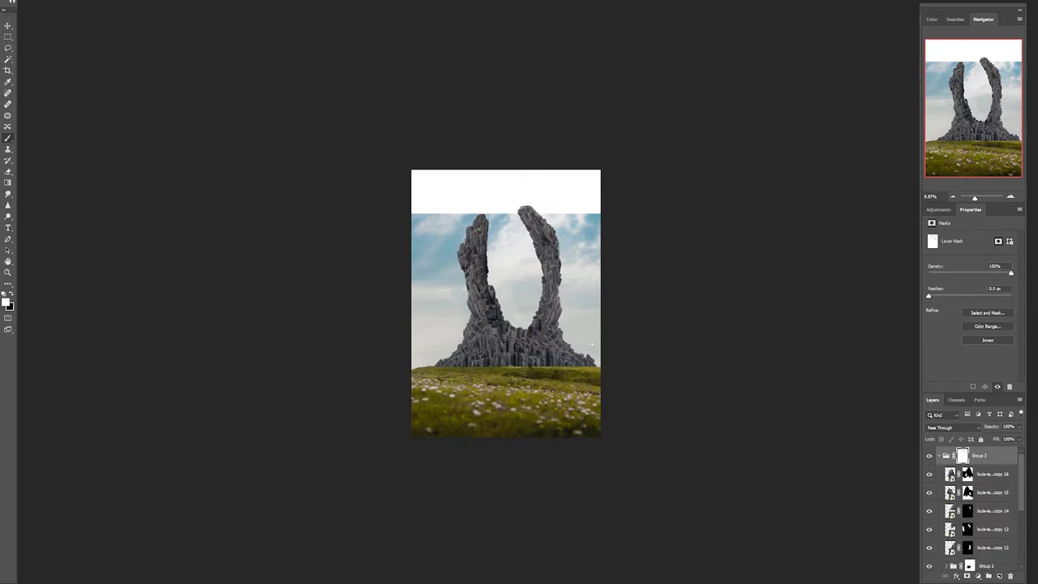
key(ctrl+t)
drag(661, 120, 613, 173)
drag(544, 285, 561, 290)
key(Escape)
Step: Distort the whole rock group so its top spreads wider and its base becomes narrower
key(ctrl+t)
drag(661, 373, 619, 362)
drag(354, 374, 375, 363)
drag(354, 120, 322, 76)
drag(661, 120, 690, 64)
drag(376, 363, 384, 370)
drag(619, 362, 616, 368)
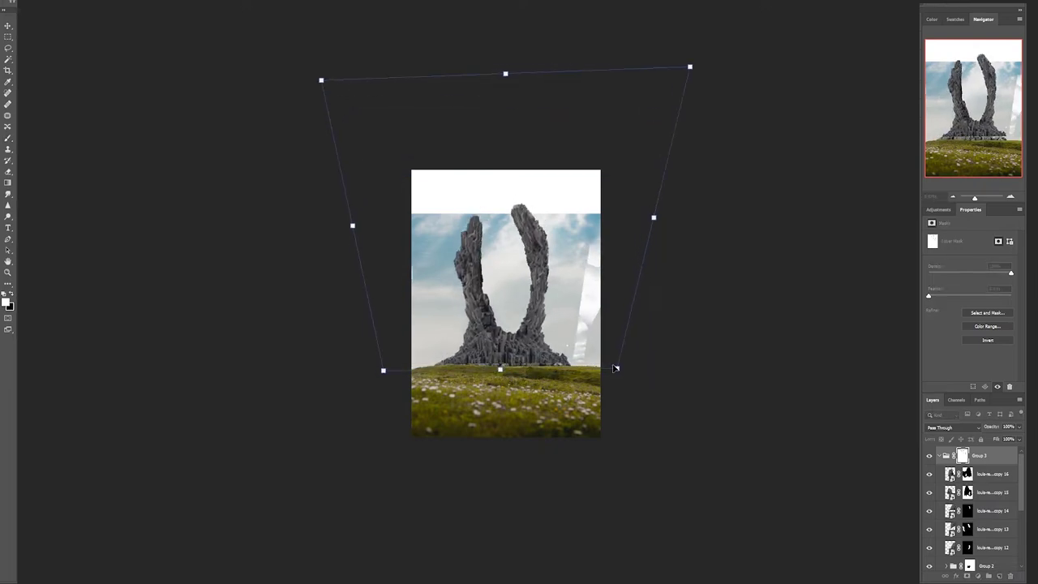
key(Return)
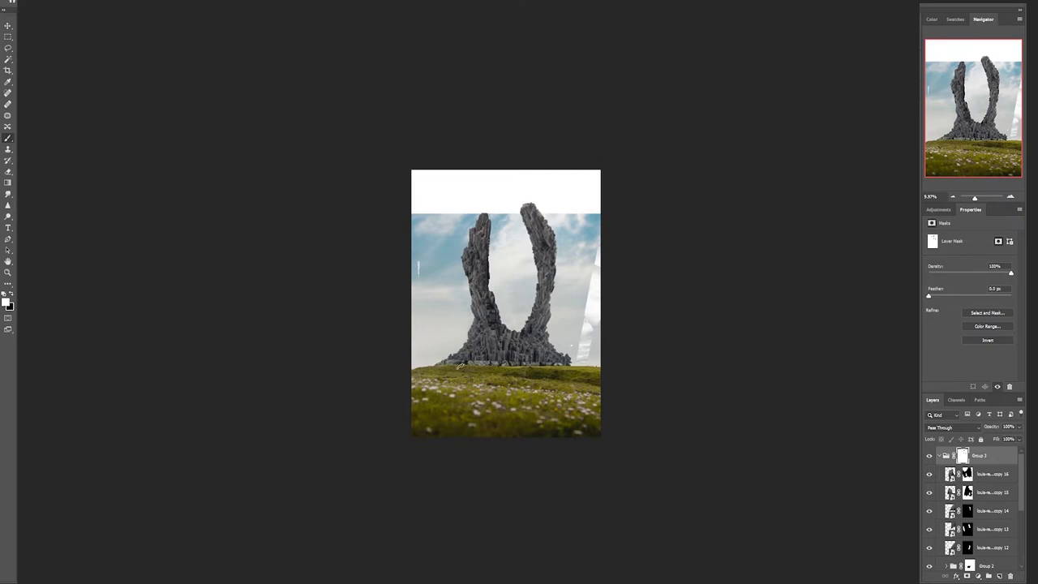
key(ctrl+shift+alt+e)
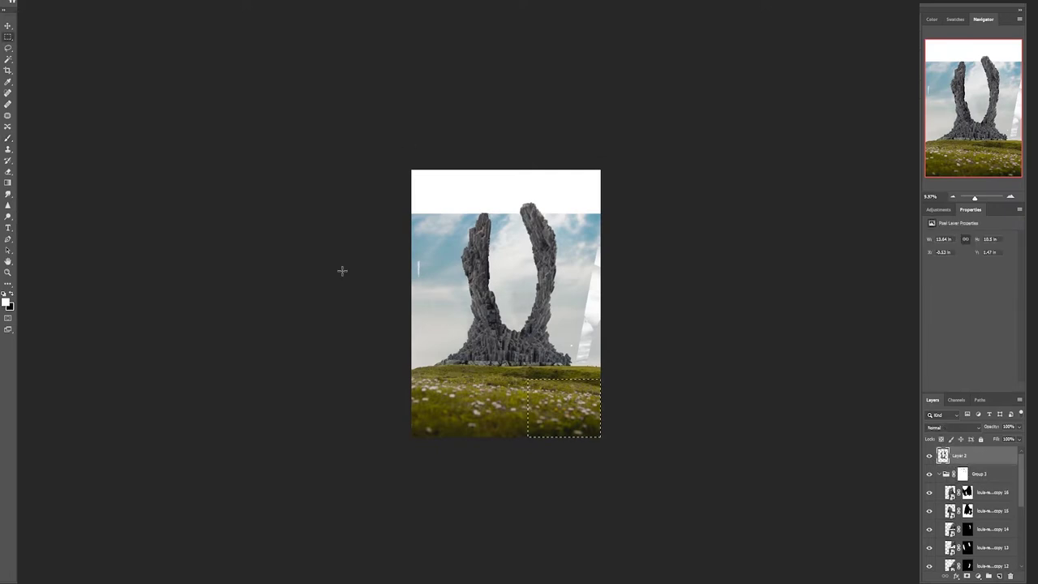
key(ctrl+v)
key(ctrl+z)
key(ctrl+z)
key(ctrl+z)
key(ctrl+z)
key(ctrl+z)
Step: Place a merged copy of the rock formation on its own layer, hide the original group, and move the copy slightly upward
click(940, 456)
key(ctrl+v)
key(v)
click(929, 474)
drag(519, 341, 519, 313)
Step: Erase the stray white patches in the sky beside the merged rock formation with the Eraser
scroll(506, 325, up, 4)
key(b)
key(e)
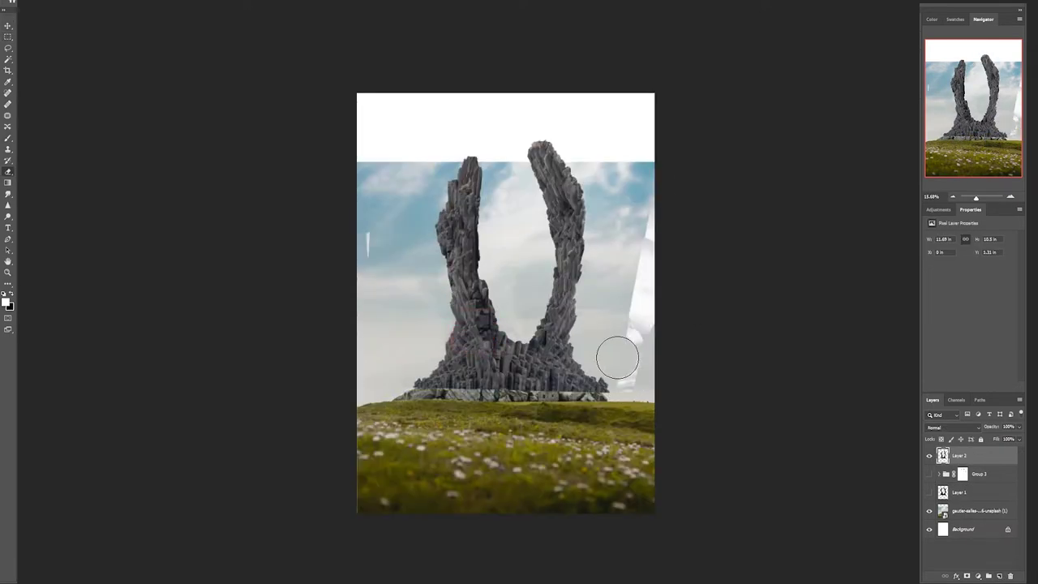
drag(618, 357, 627, 330)
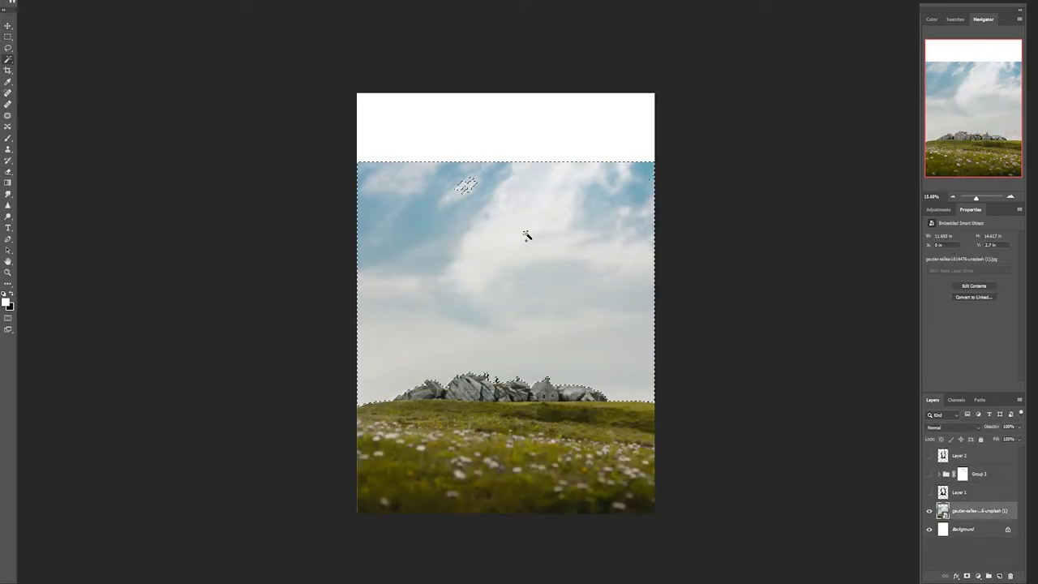
Step: Open the meadow photo's sky selection in Select and Mask and show the masked areas as a red overlay
key(ctrl+alt+r)
scroll(492, 399, up, 5)
click(960, 43)
click(963, 54)
click(941, 55)
click(945, 102)
scroll(454, 358, up, 8)
click(932, 150)
Step: Refine the sky selection around the people standing on the rocks and apply it
key(z)
click(627, 330)
click(539, 238)
key(r)
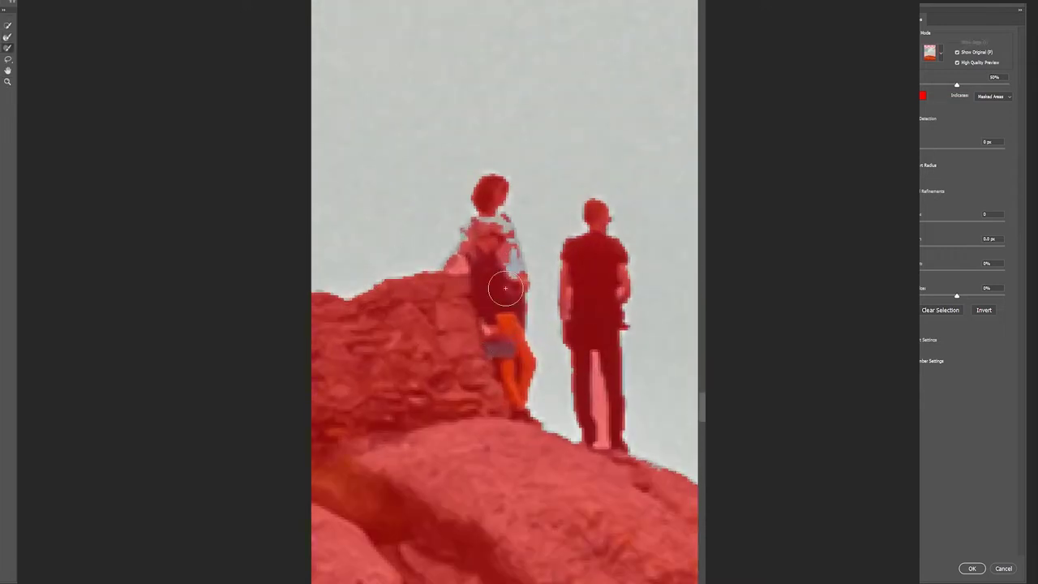
click(965, 571)
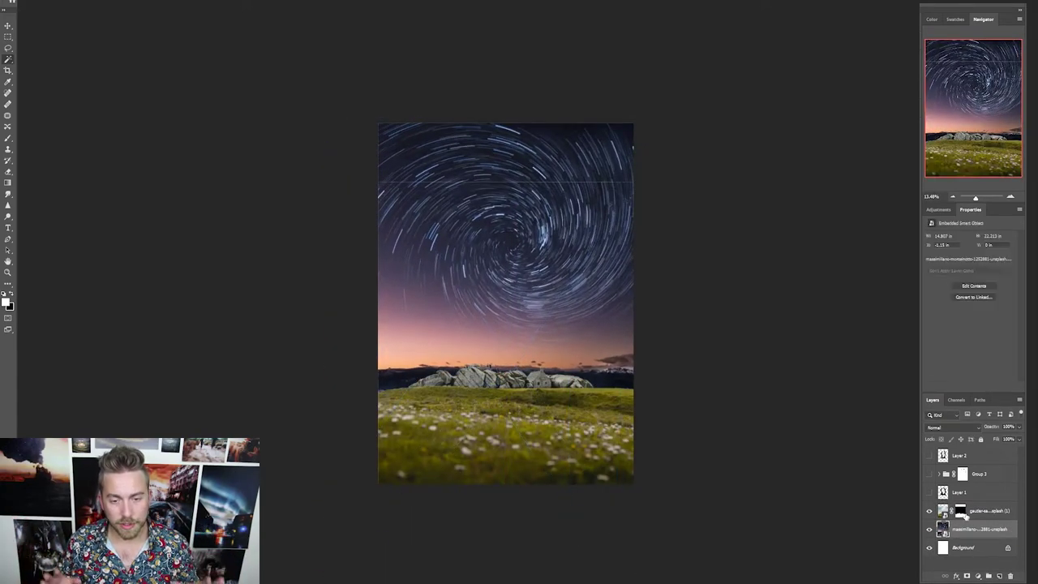
Step: Paint black on the meadow photo's mask to remove the leftover horizontal line across the starry sky
click(962, 514)
key(b)
mouse_move(441, 200)
mouse_down()
mouse_move(378, 195)
mouse_move(380, 208)
mouse_move(363, 189)
mouse_up()
key(x)
Step: Show the merged rock layer and move it below the masked meadow photo in the layer order
click(930, 456)
click(929, 456)
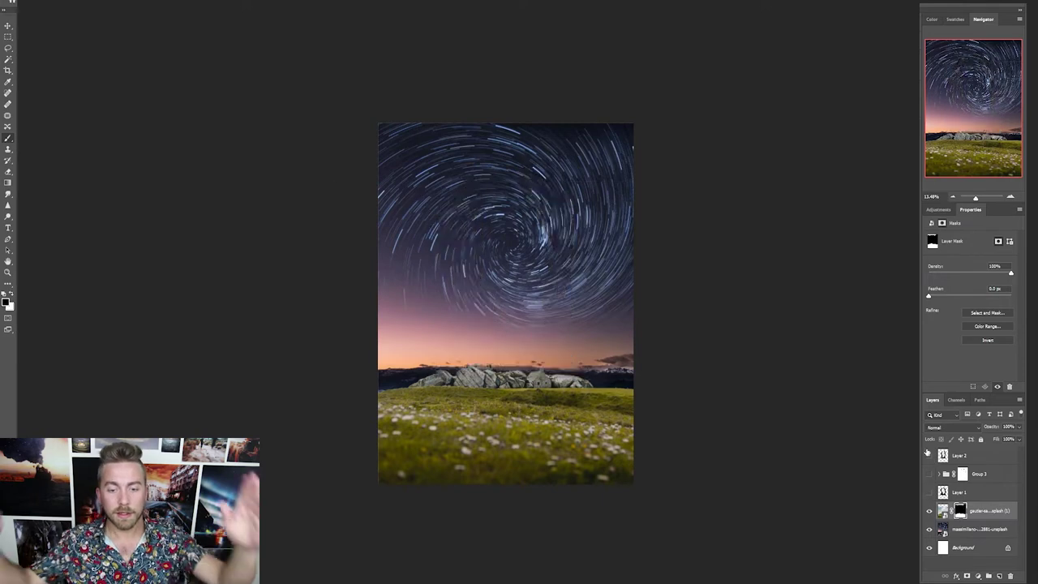
click(929, 456)
click(930, 474)
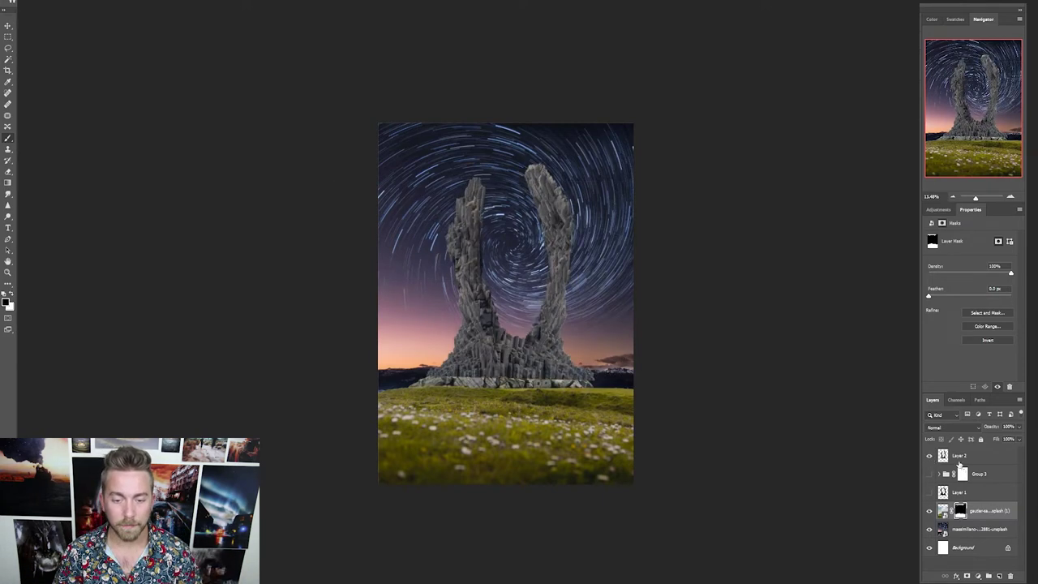
click(962, 458)
key(v)
drag(965, 456, 965, 520)
Step: Narrow the merged rock formation to about 9.35 in wide and lower it slightly behind the boulders
scroll(544, 369, up, 5)
scroll(600, 430, down, 4)
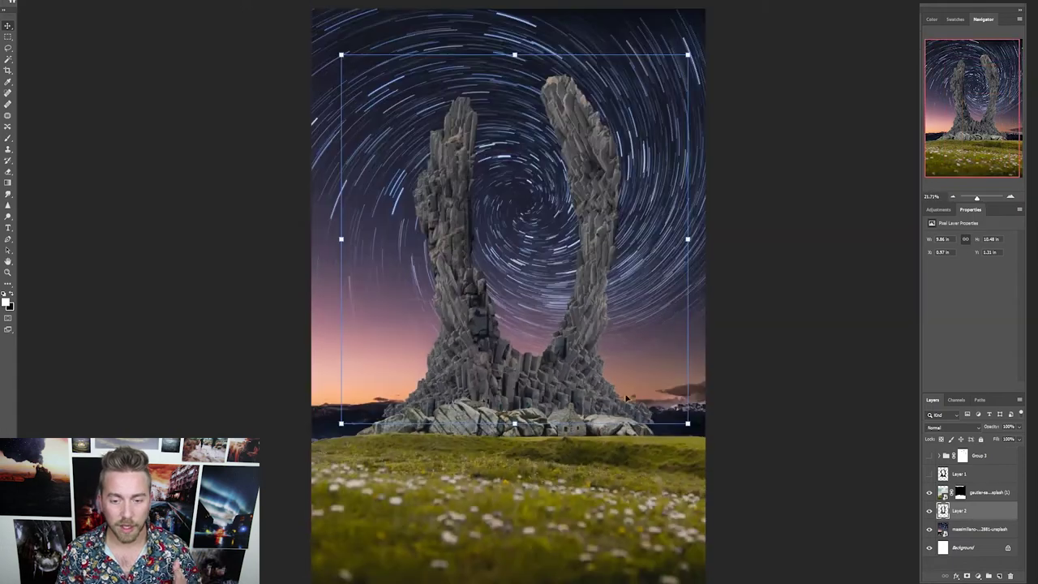
drag(689, 239, 670, 240)
drag(470, 281, 470, 285)
key(Return)
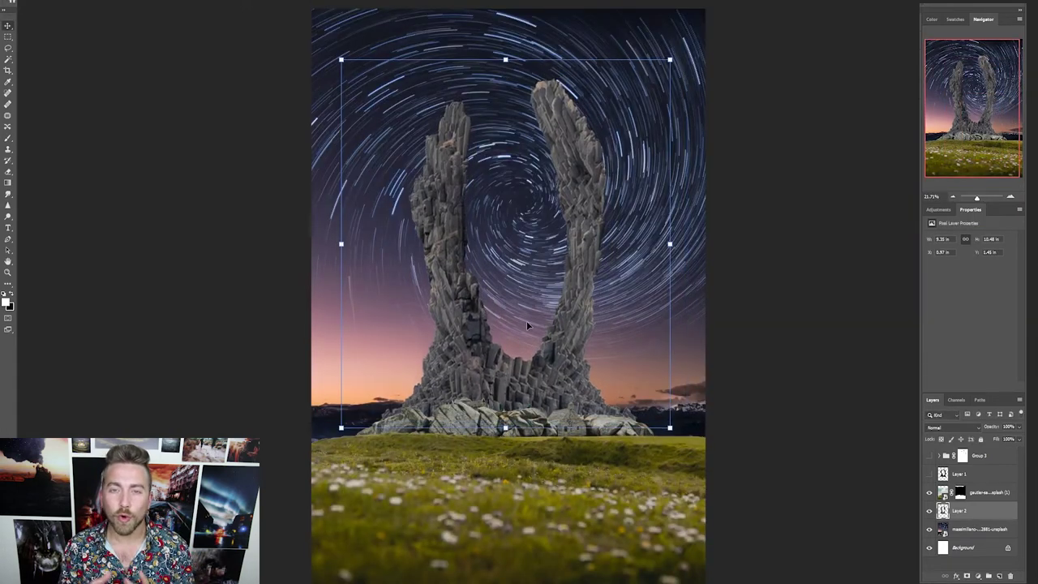
Step: Load the meadow photo's mask as a selection and examine its edge around the people on the boulders
scroll(471, 287, down, 5)
click(959, 528)
click(960, 492)
scroll(472, 329, up, 3)
scroll(472, 329, up, 6)
drag(490, 406, 491, 268)
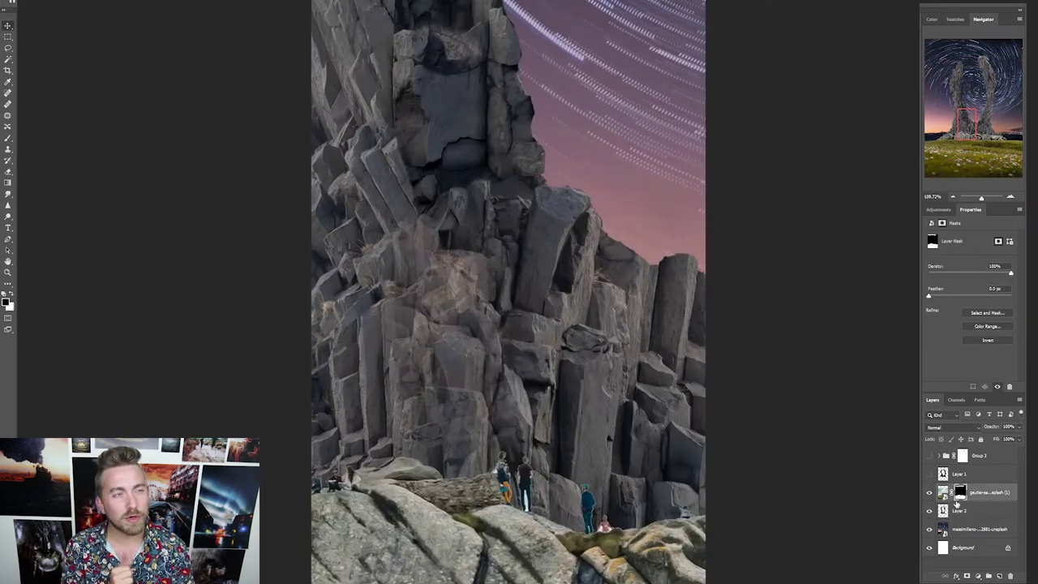
ctrl+click(958, 497)
scroll(487, 489, up, 5)
click(8, 149)
click(400, 404)
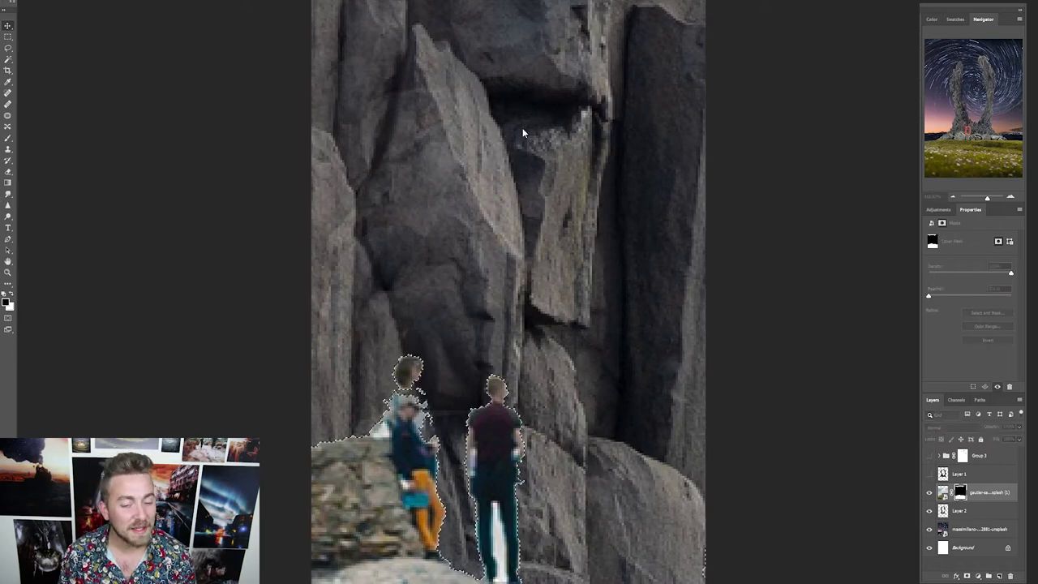
key(l)
scroll(465, 120, down, 10)
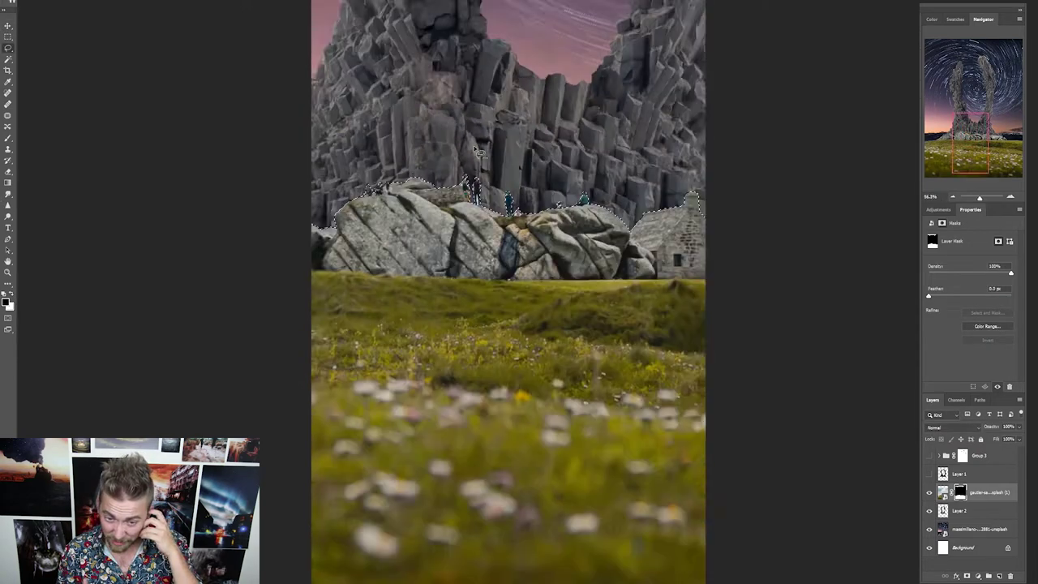
scroll(464, 120, up, 5)
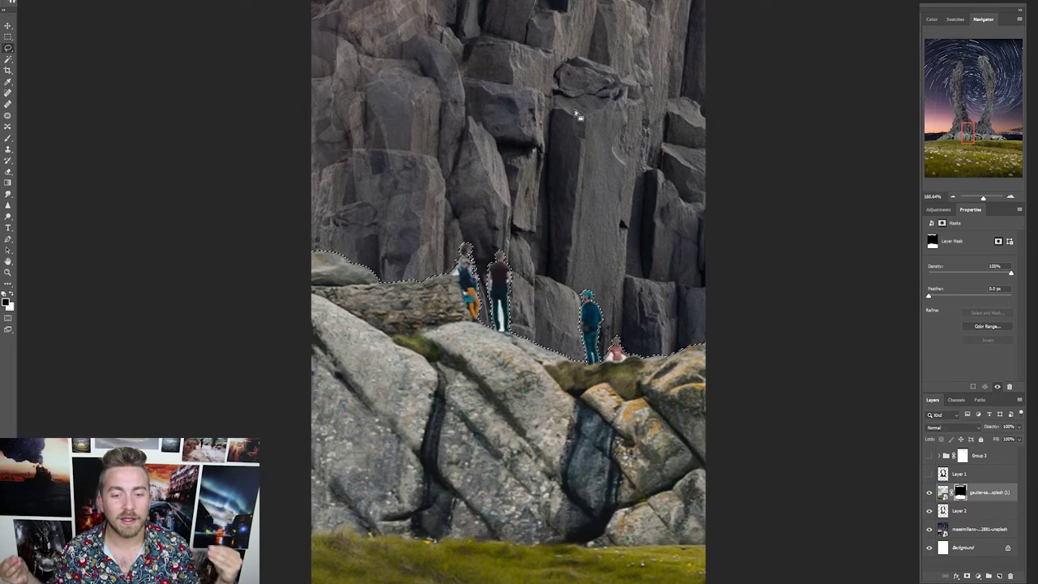
scroll(501, 284, up, 3)
scroll(494, 293, down, 4)
scroll(495, 288, up, 3)
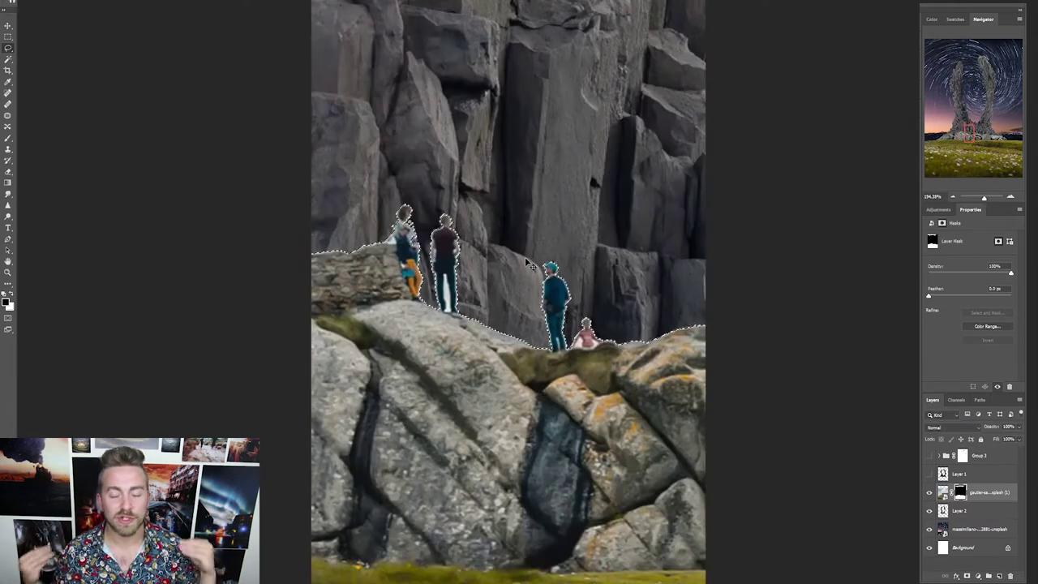
scroll(456, 85, down, 5)
Step: Paint white on the meadow photo's mask to restore the missing shoulder and arm of the person in the white top
scroll(451, 90, up, 10)
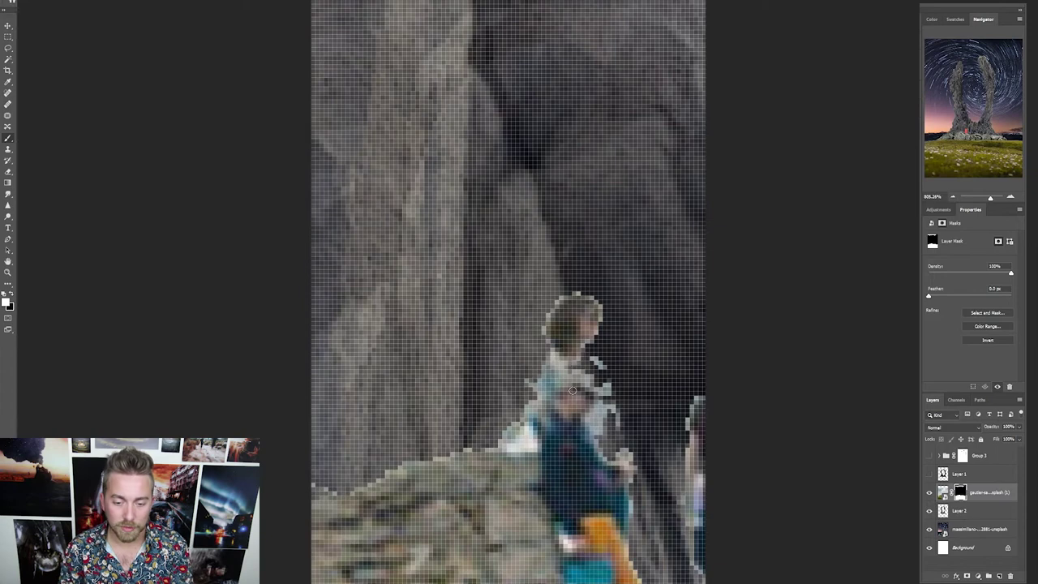
drag(573, 390, 614, 516)
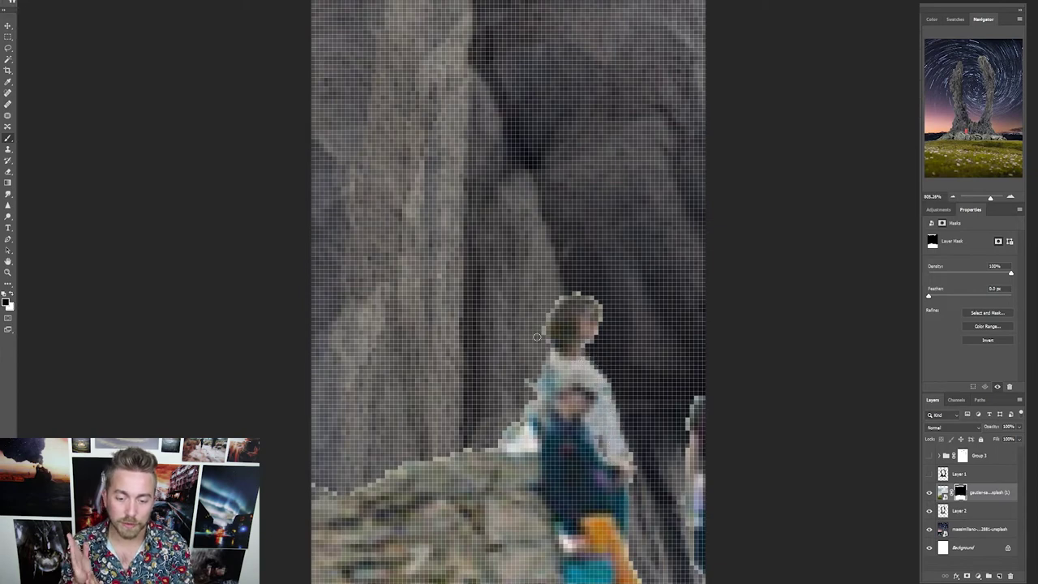
scroll(477, 435, down, 5)
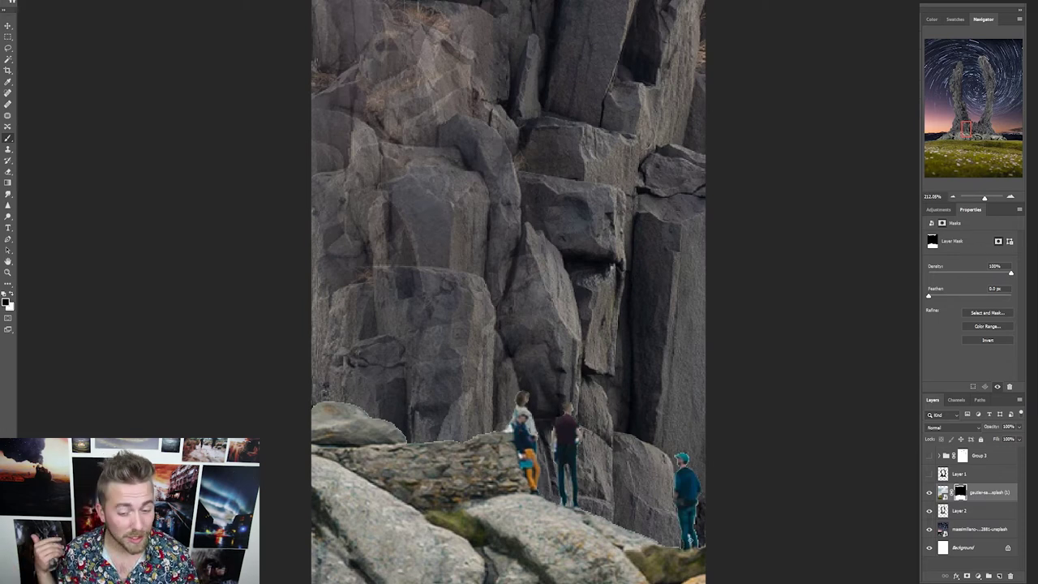
Step: Flip the star-trail sky layer horizontally so the sunset glow sits on the opposite side of the rock formation
scroll(697, 531, down, 3)
scroll(466, 386, up, 6)
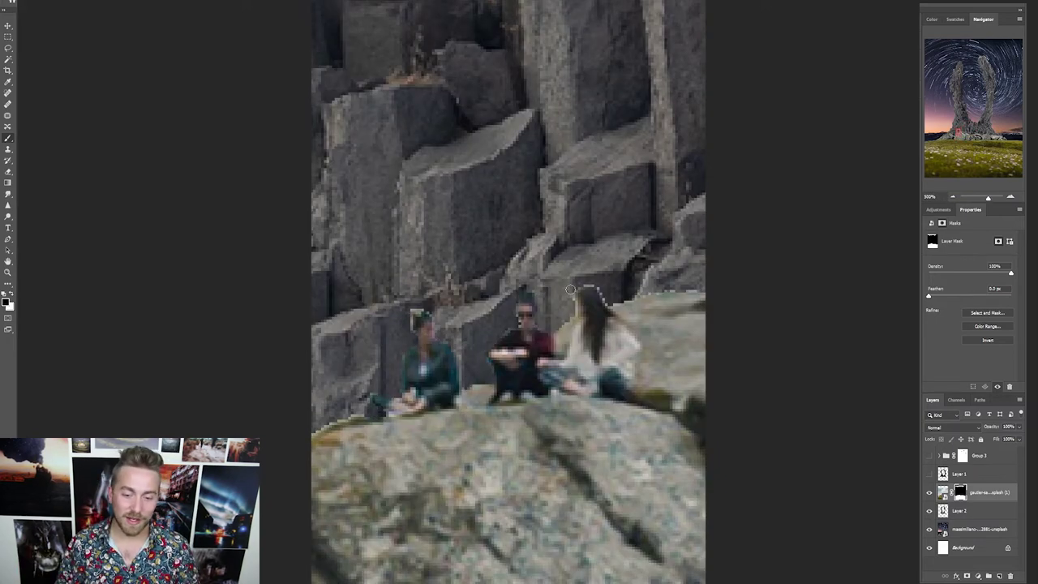
key(ctrl+0)
scroll(613, 416, down, 2)
click(966, 532)
key(ctrl+t)
right_click(596, 95)
click(614, 254)
key(Escape)
key(v)
Step: Place the aurora photo above the star-trail sky, scale it to the canvas width and try the Color Dodge blend mode
scroll(573, 341, down, 3)
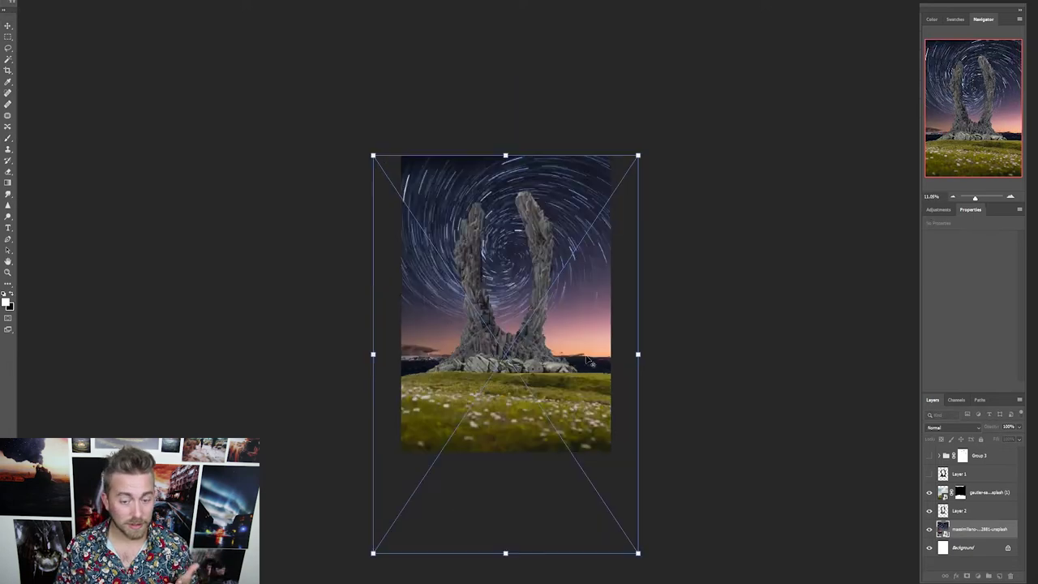
scroll(569, 470, up, 2)
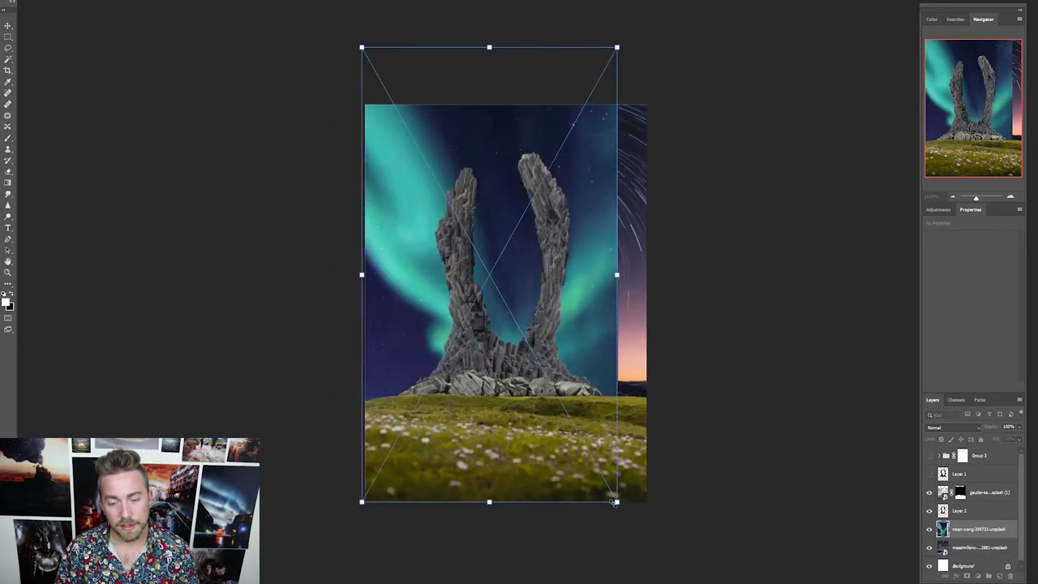
scroll(606, 196, up, 2)
scroll(606, 197, down, 3)
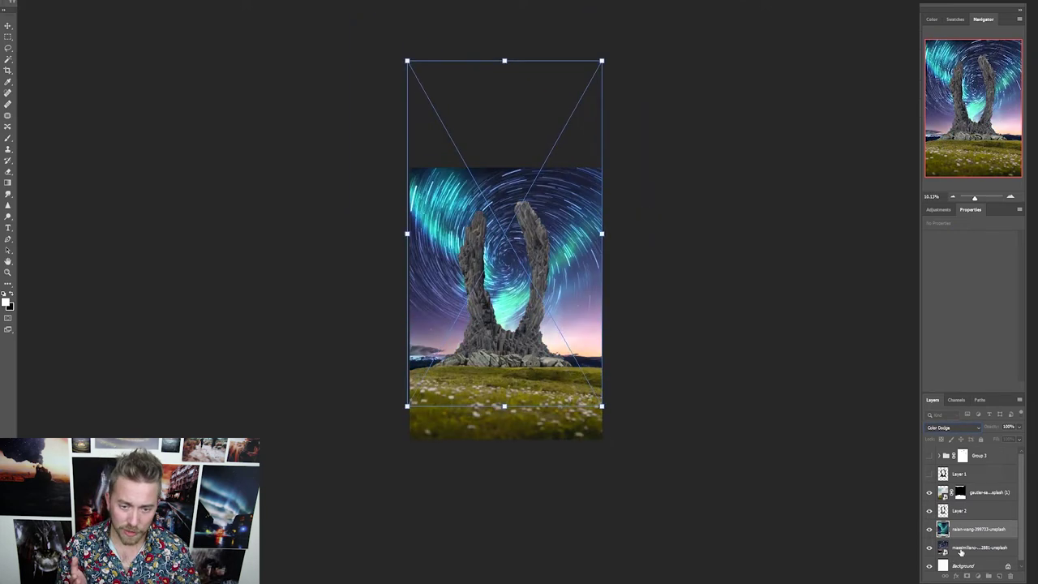
Step: Add a Levels adjustment clipped to the aurora layer and raise its black point to darken the aurora's background
click(938, 209)
key(Return)
click(957, 230)
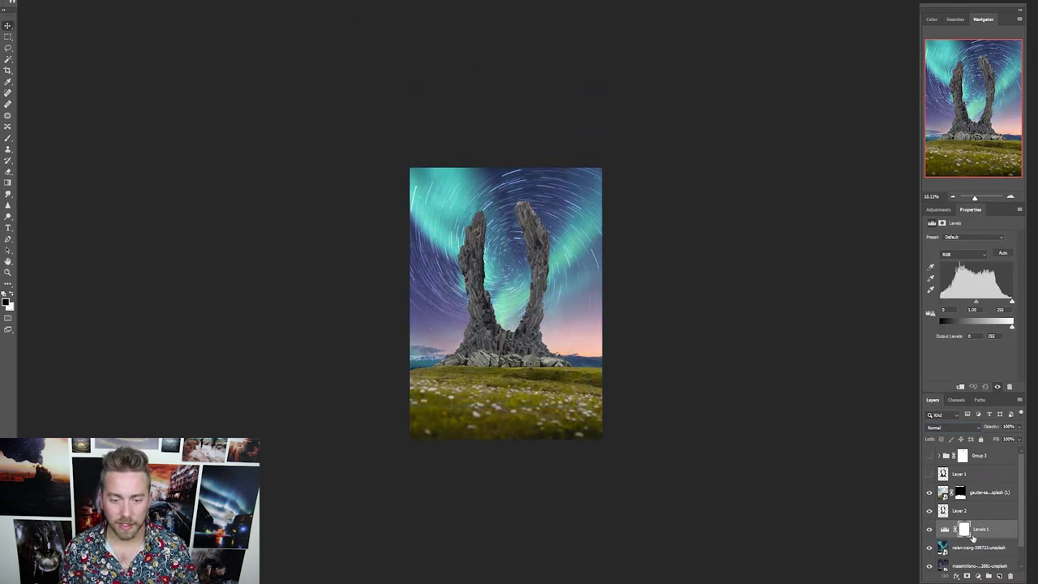
alt+click(973, 538)
drag(942, 303, 960, 306)
Step: Move the aurora and its clipped Levels above Group 3 and reshape the aurora so it streams between the rock arms
click(980, 460)
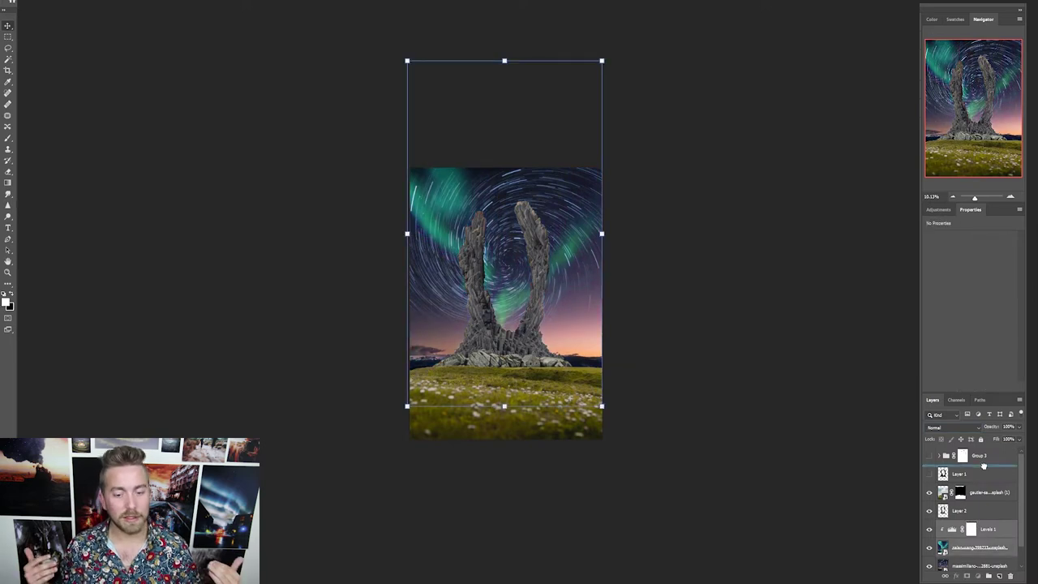
drag(983, 466, 986, 451)
scroll(503, 275, up, 3)
drag(485, 263, 509, 236)
Step: Select the right rock arm on Layer 2 with a polygonal lasso outline from its tip down to its lower section
key(b)
click(946, 548)
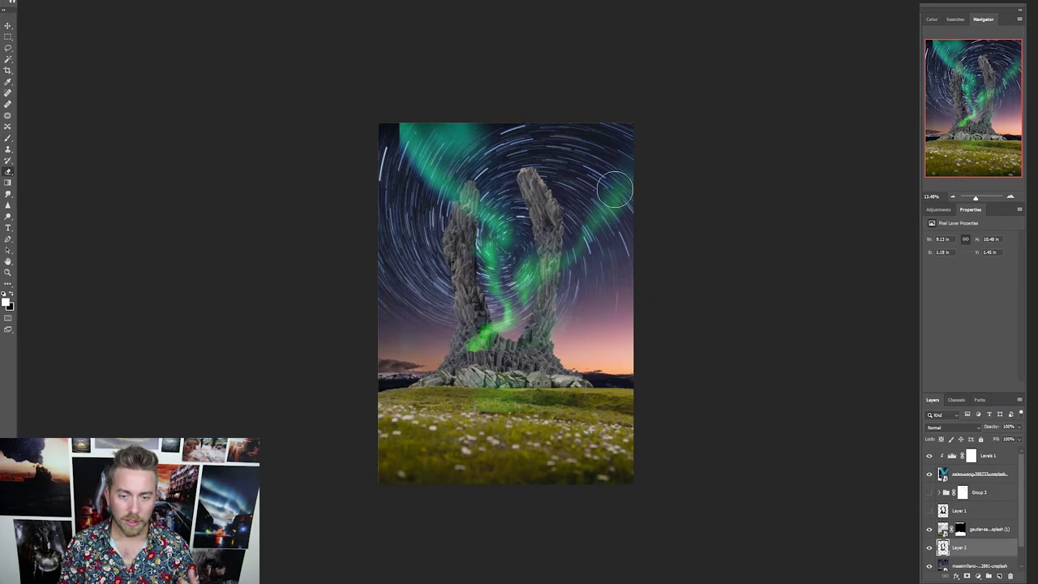
scroll(541, 212, up, 8)
click(530, 49)
click(606, 141)
click(633, 312)
click(614, 486)
click(586, 493)
double_click(532, 415)
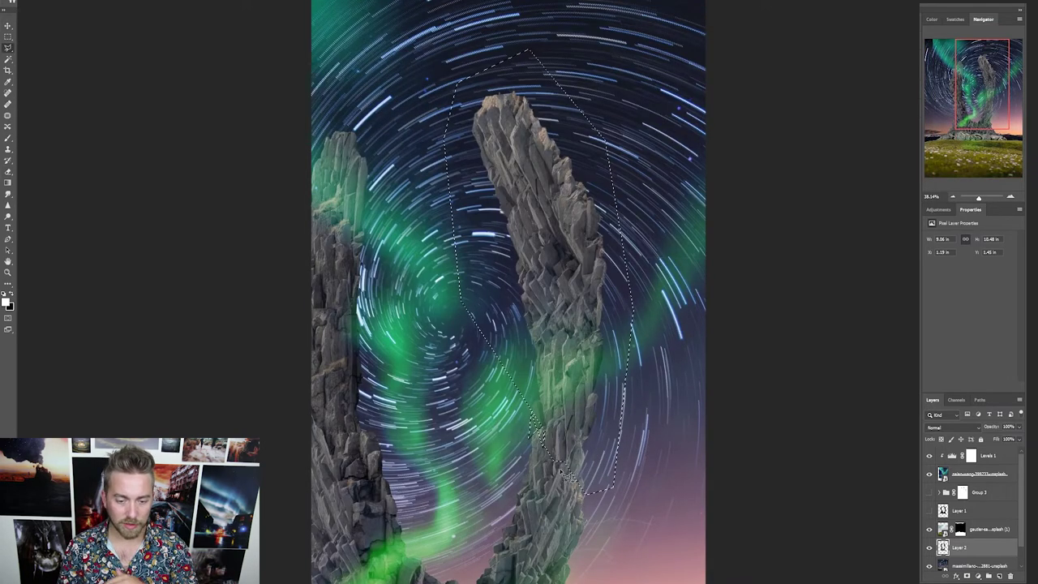
Step: Extend the lasso selection with the missed rock edge on the inner side of the right arm's lower section
scroll(548, 435, up, 16)
shift+click(516, 464)
click(493, 404)
click(475, 385)
click(477, 340)
click(532, 378)
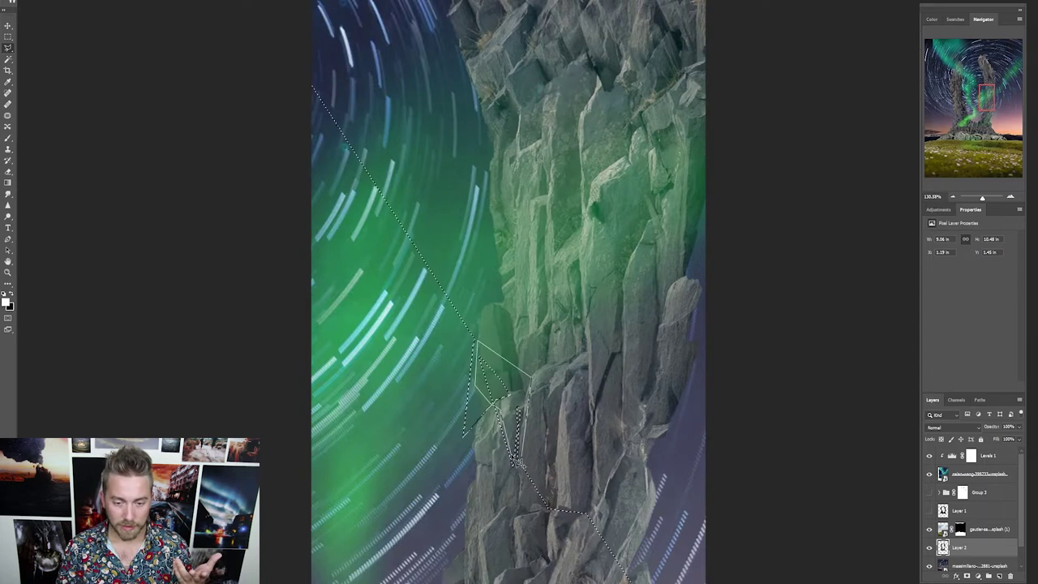
Step: Try warping the selected right rock arm into a slimmer shape with a pointed tip
key(ctrl+0)
key(ctrl+t)
drag(505, 335, 513, 333)
drag(546, 142, 514, 160)
drag(536, 267, 537, 184)
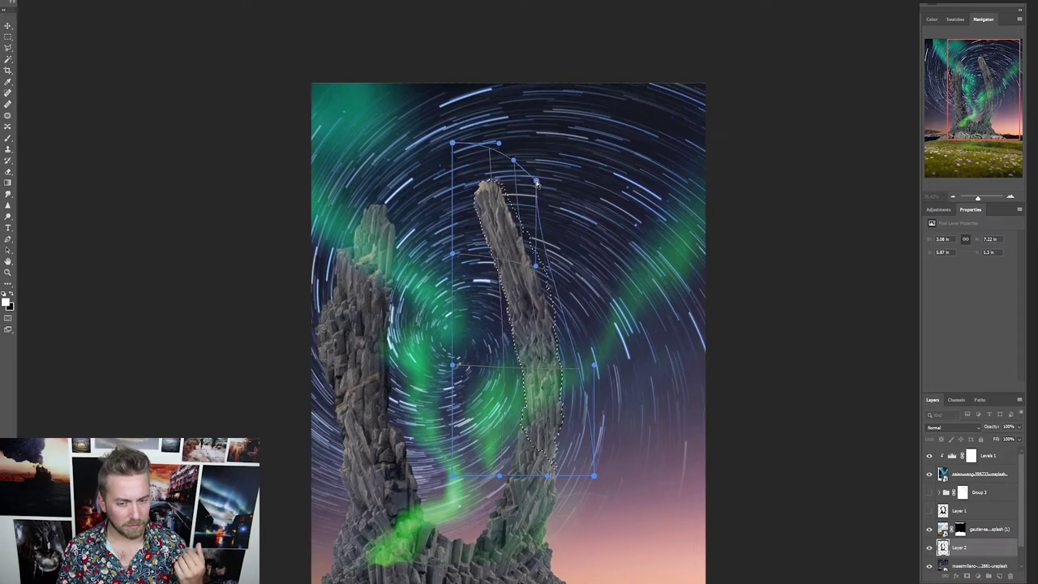
key(Return)
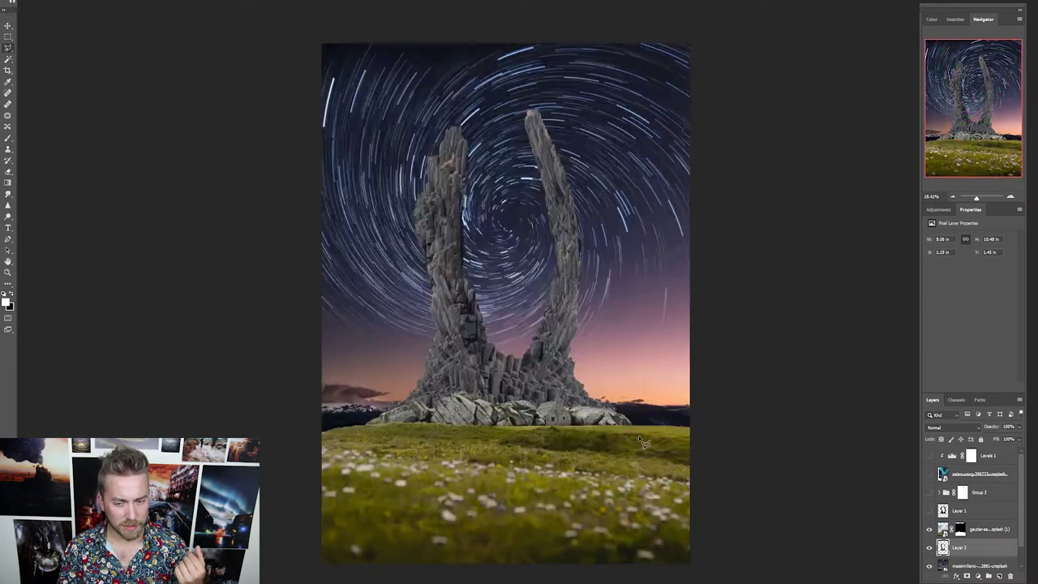
Step: Puppet Warp the selected right rock arm, pinning its lower part and pulling the inner and outer edges of its middle inward
scroll(655, 427, down, 2)
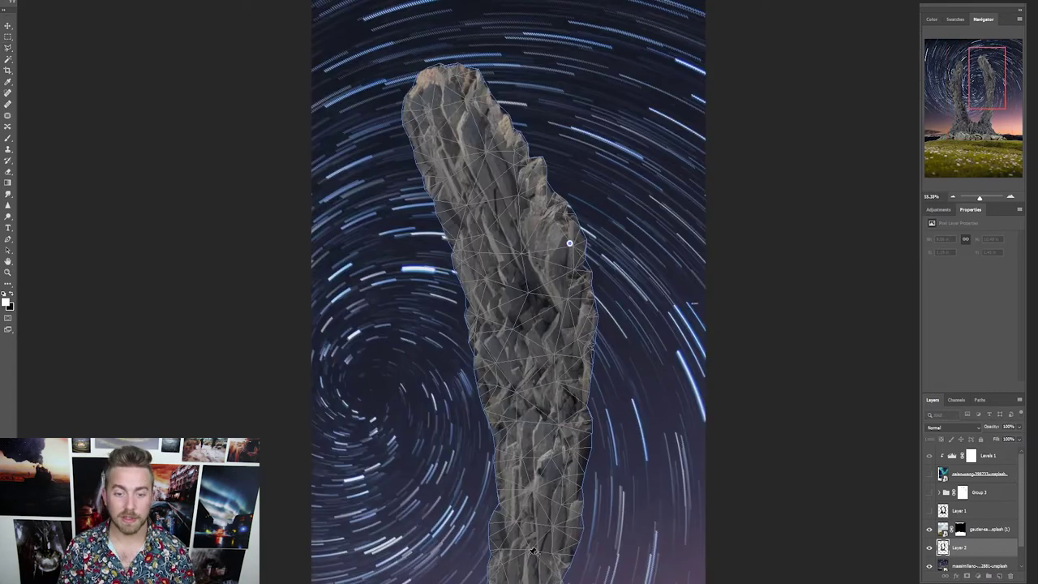
click(525, 550)
scroll(519, 535, down, 5)
click(424, 559)
scroll(495, 389, up, 3)
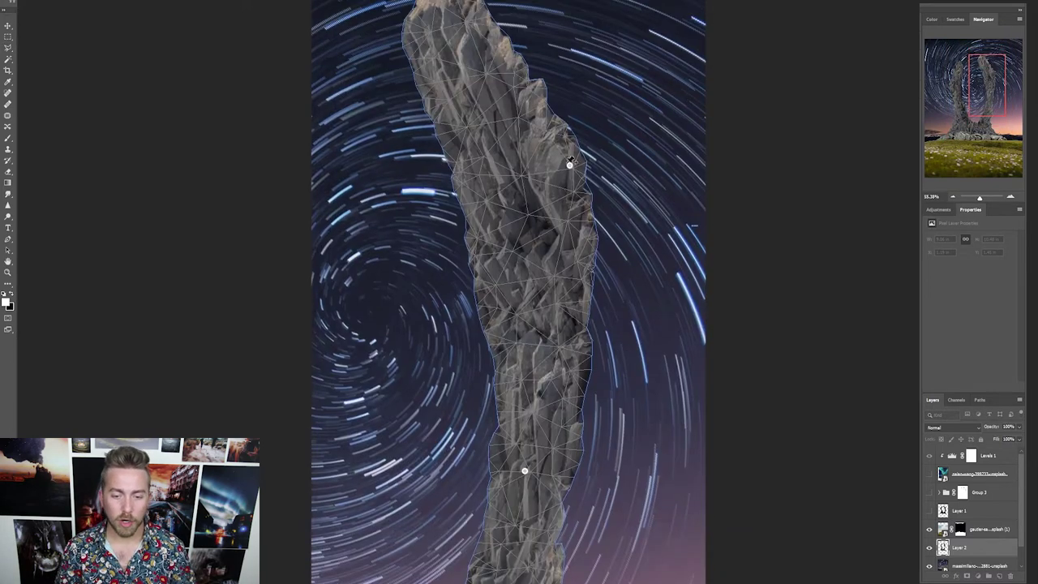
drag(454, 194, 487, 188)
drag(496, 306, 508, 305)
drag(601, 269, 589, 267)
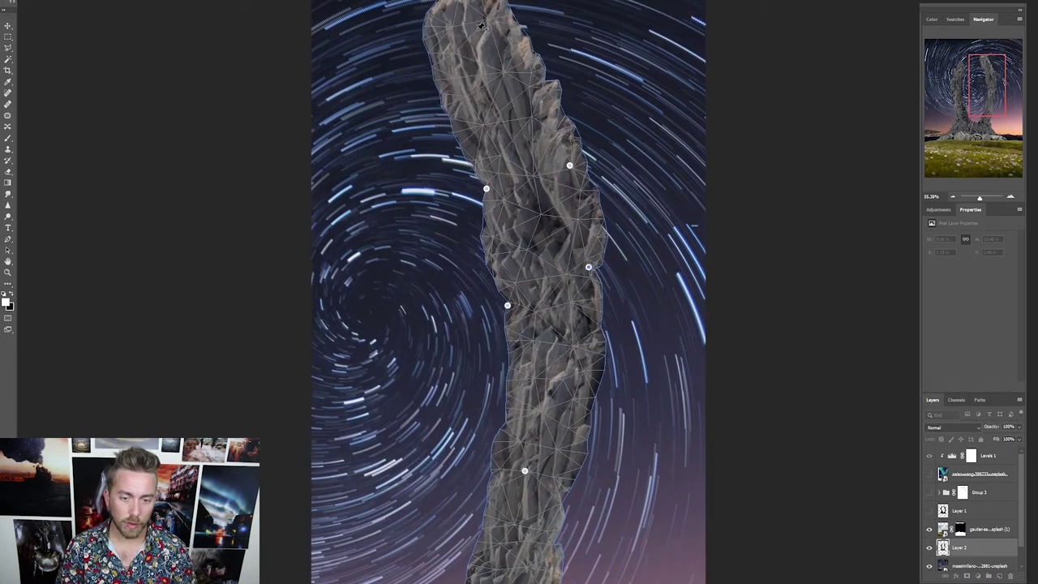
Step: Pin the tip and upper edges of the right rock arm and pull them to reshape its leaning top
scroll(519, 186, up, 2)
click(445, 96)
drag(444, 96, 439, 129)
click(531, 178)
click(436, 198)
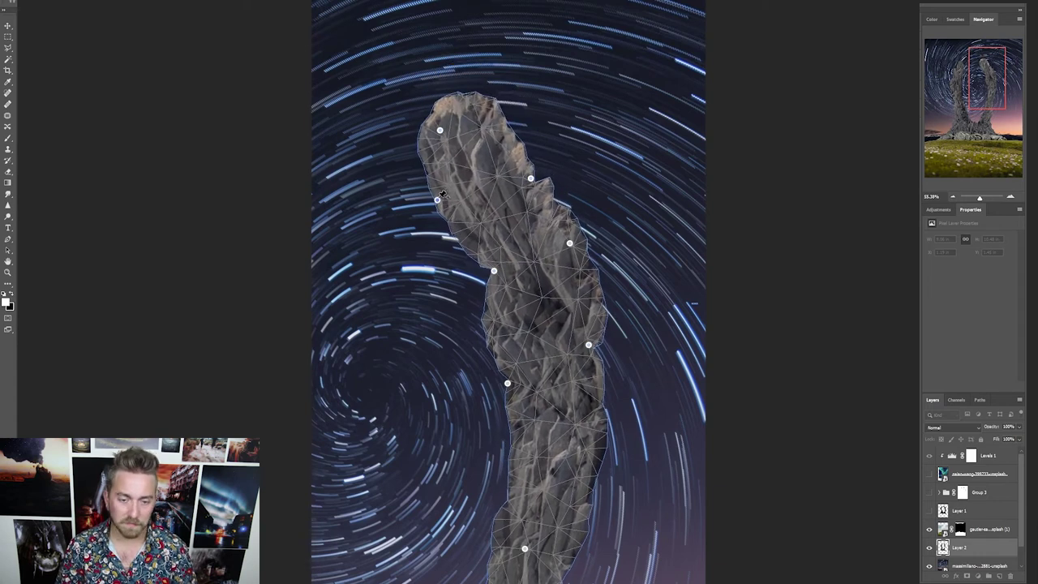
drag(437, 200, 493, 206)
Step: Rework the pins along the outer edge of the right arm's middle and pull them inward to slim the bulge
scroll(535, 268, down, 4)
drag(595, 347, 568, 363)
drag(589, 242, 588, 245)
key(Delete)
click(591, 314)
drag(583, 192, 575, 191)
drag(591, 313, 581, 311)
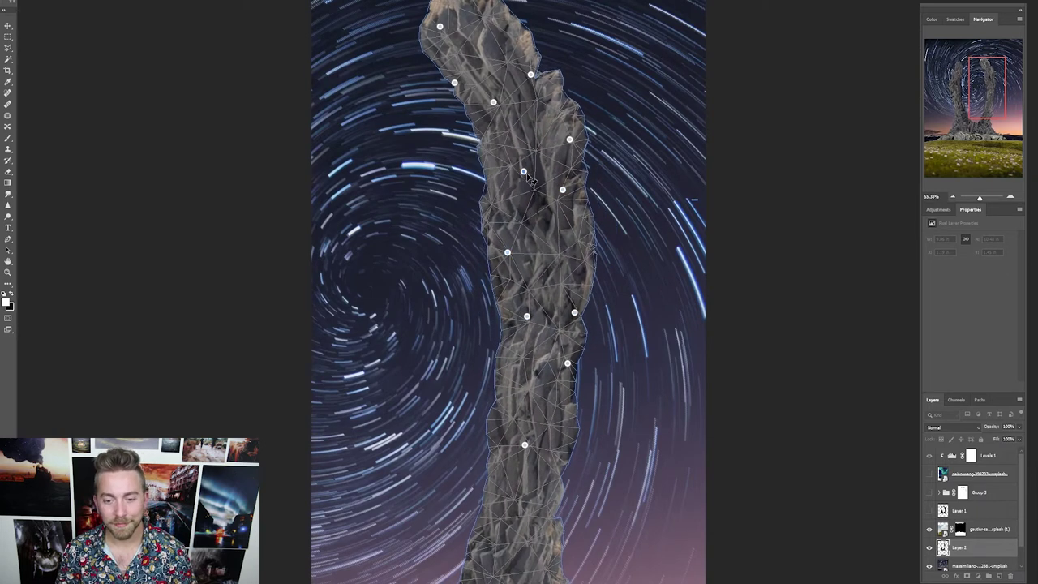
Step: Nudge the remaining pins on the right arm's upper section inward and apply the Puppet Warp
scroll(608, 154, down, 3)
drag(556, 12, 547, 12)
drag(514, 50, 506, 45)
key(Return)
scroll(489, 102, down, 4)
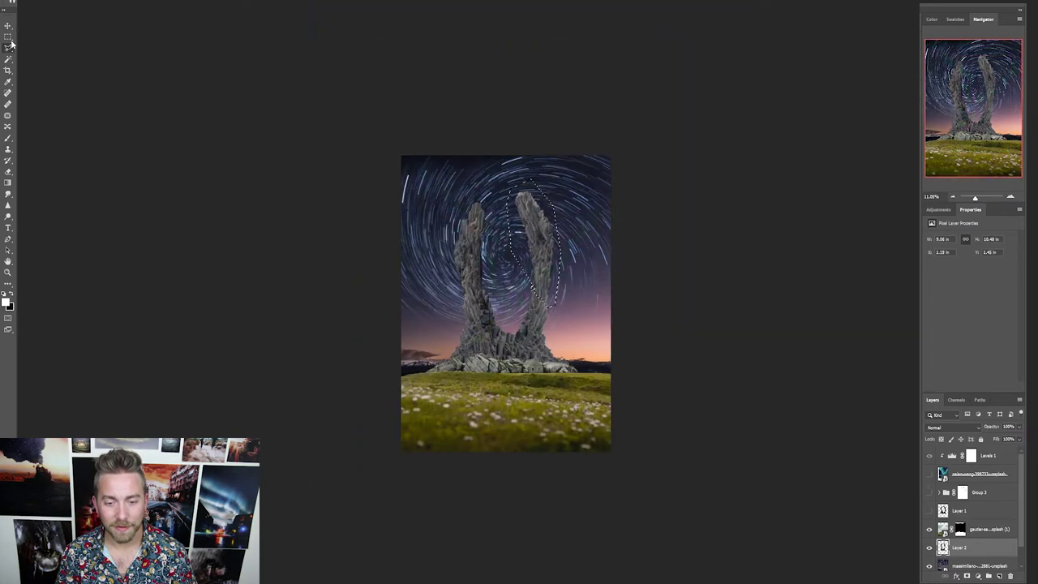
Step: Deselect and scale the whole rock formation down to about 8.55 in wide and 9.04 in high
scroll(540, 199, up, 3)
key(ctrl+t)
scroll(503, 207, down, 2)
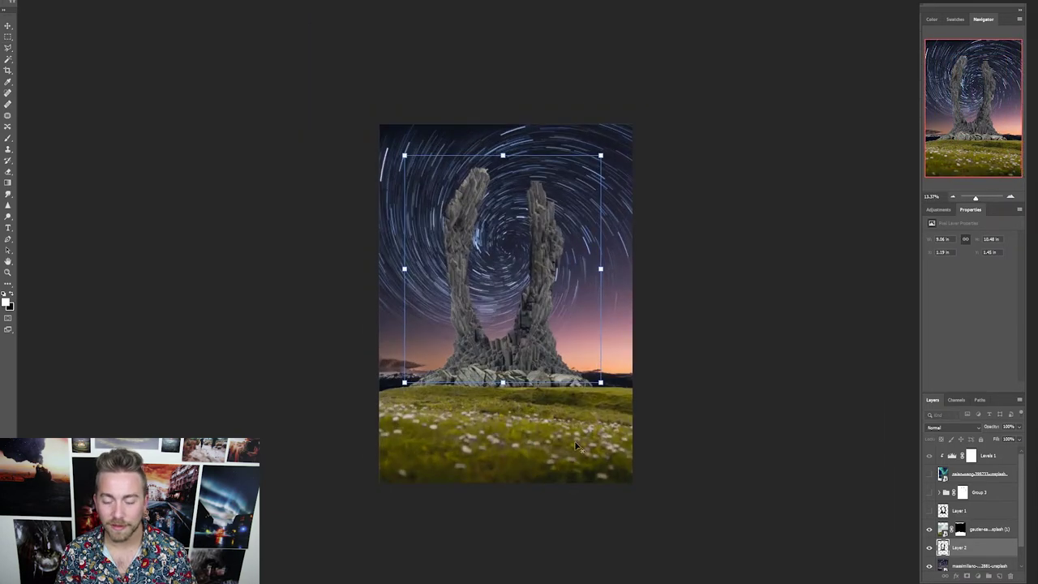
scroll(492, 209, up, 2)
scroll(493, 211, up, 2)
scroll(669, 380, down, 4)
drag(593, 171, 583, 217)
drag(593, 376, 582, 375)
scroll(582, 357, up, 2)
key(Return)
Step: Erase the stray rock fragments and uneven bits along the edges of the right rock arm
scroll(608, 174, up, 5)
key(e)
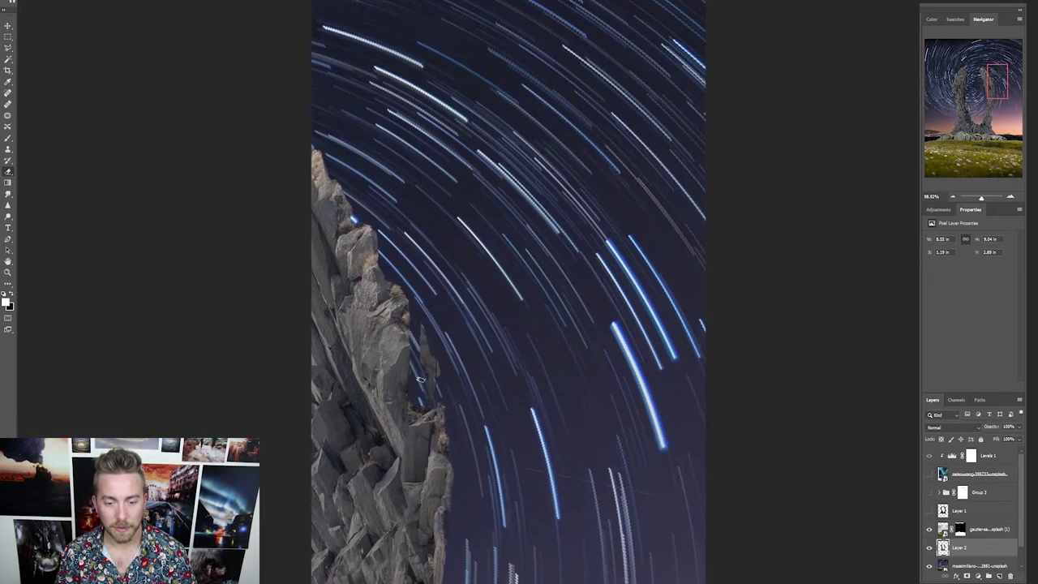
scroll(420, 380, down, 3)
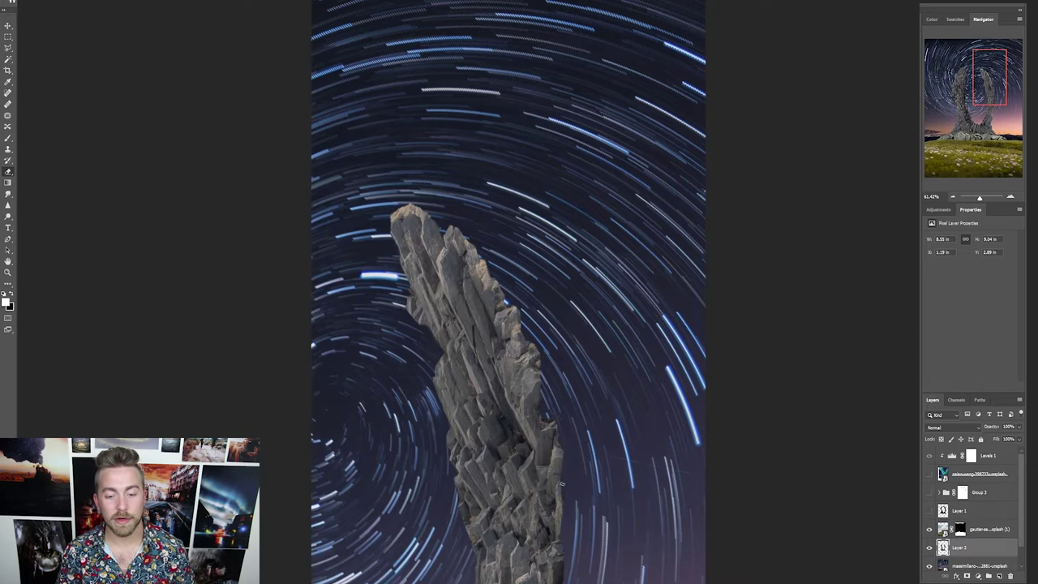
scroll(569, 477, down, 3)
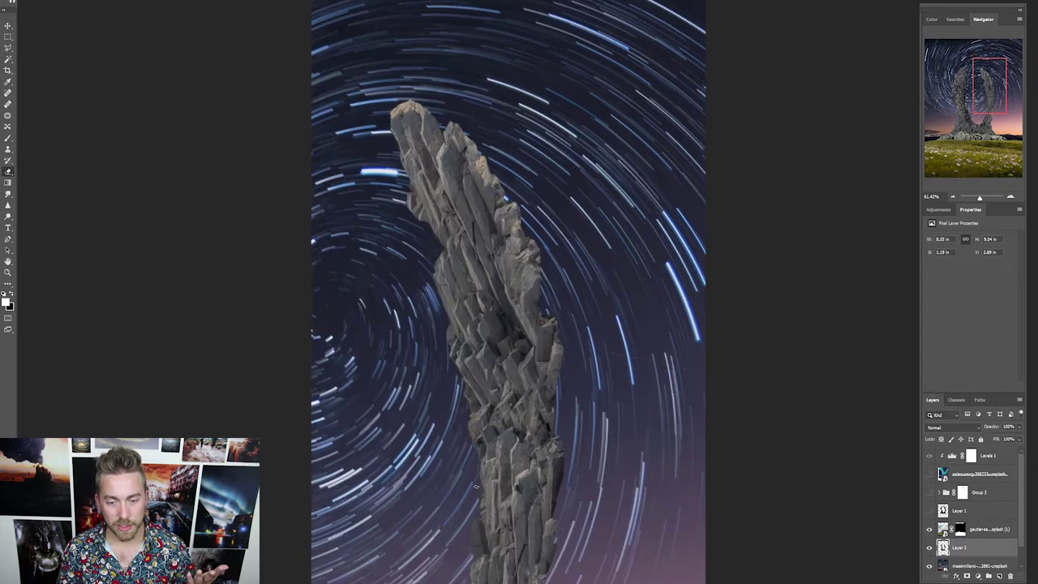
scroll(382, 325, down, 5)
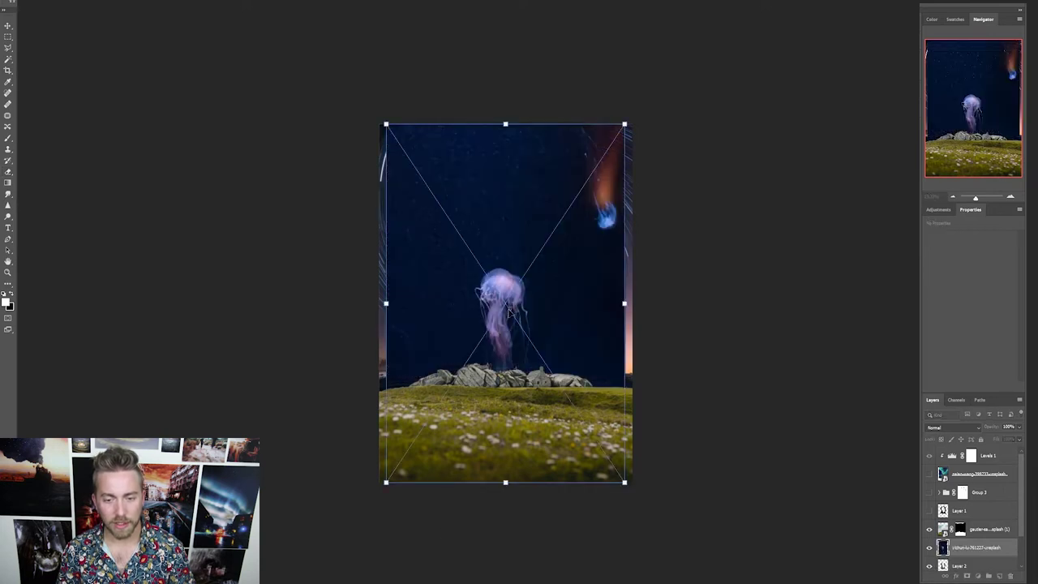
Step: Place the purple jellyfish photo above the rock in Soft Light mode and darken it with a clipped Levels adjustment
key(Return)
key(shift+alt+f)
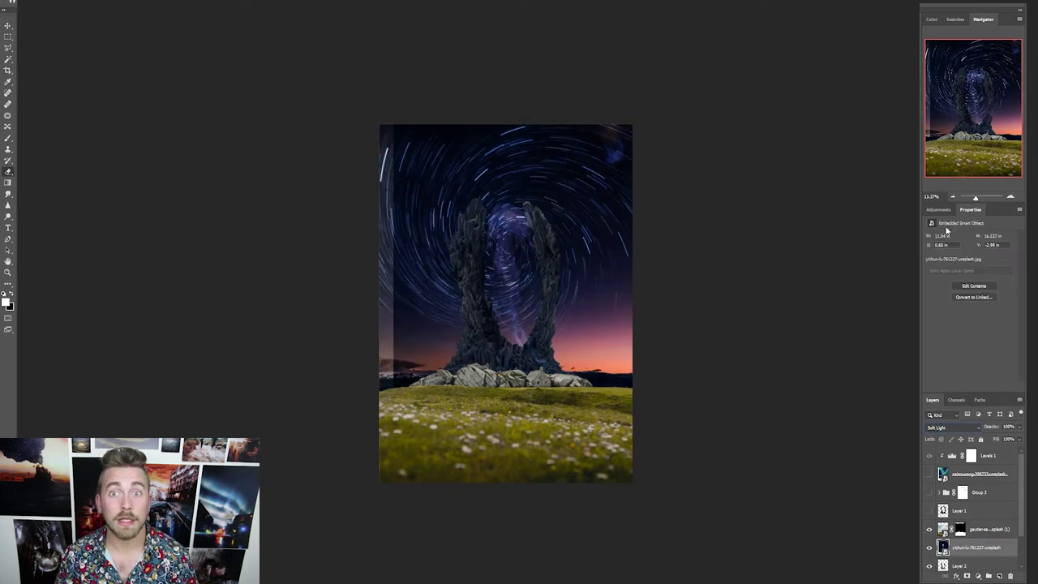
click(939, 209)
click(944, 232)
key(ctrl+alt+g)
mouse_move(978, 303)
mouse_down()
mouse_move(953, 302)
mouse_move(997, 303)
mouse_up()
scroll(966, 558, down, 3)
Step: Try the purple jellyfish layer in Screen mode, scaled down and positioned between the two rock arms
click(976, 511)
key(shift+alt+s)
click(988, 492)
click(977, 511)
key(ctrl+t)
drag(634, 60, 580, 140)
drag(514, 242, 510, 243)
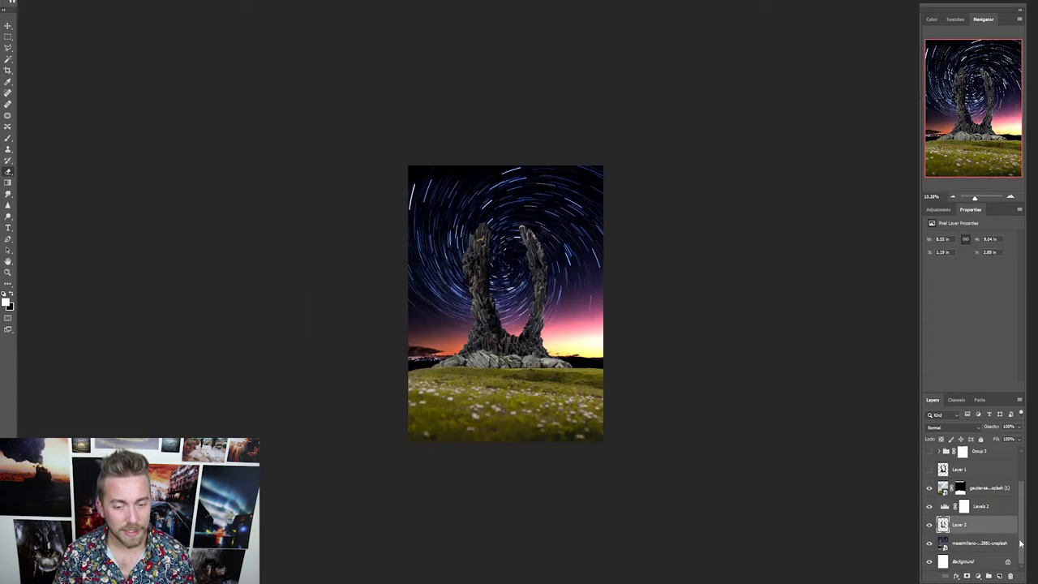
Step: Clip the Levels 2 adjustment to the rock layer and lower its opacity to soften the darkening
key(alt+])
alt+click(985, 515)
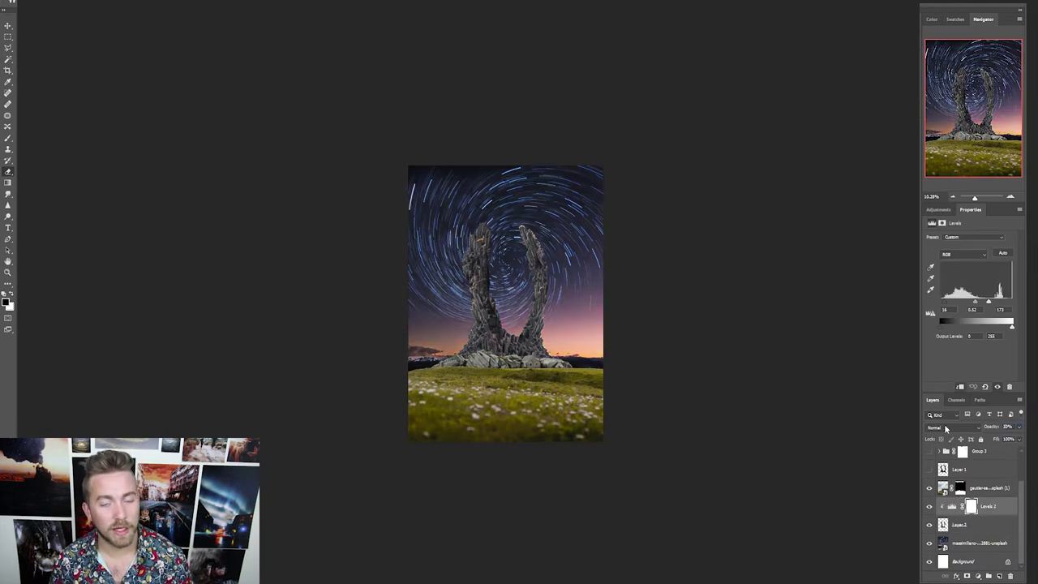
drag(946, 429, 961, 429)
Step: Duplicate the rock's Levels adjustment above the meadow photo and clip the copy to that photo at 40% opacity
click(990, 489)
drag(991, 506, 988, 480)
alt+click(954, 497)
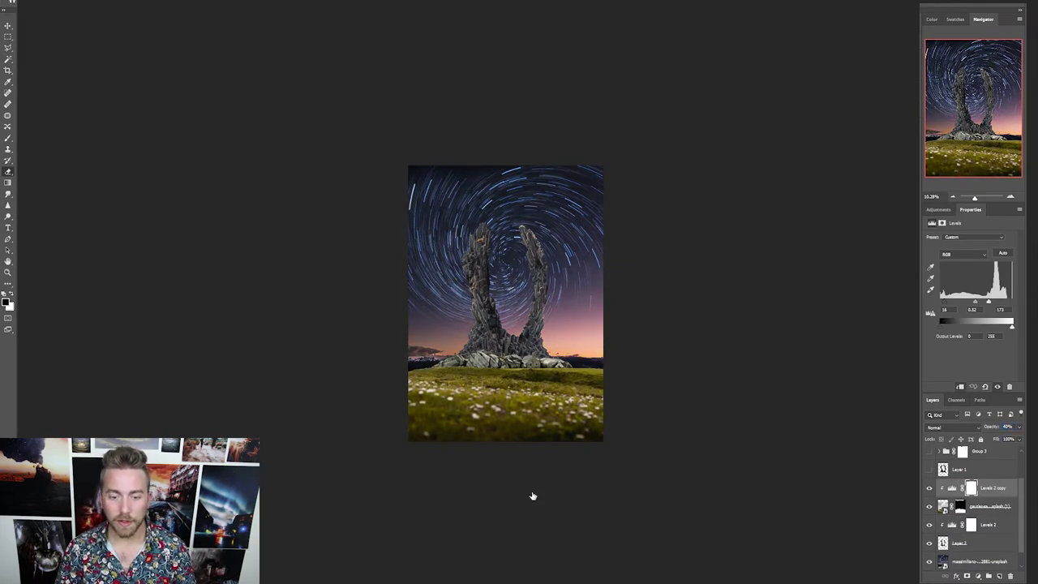
Step: Paint black on the masks of the two Levels adjustments to remove the darkening from parts of the meadow and rock base
key(x)
key(alt+bracketleft)
key(alt+bracketleft)
scroll(566, 322, up, 1)
Step: Duplicate the star-trail sky layer and shrink the copy so its swirl sits between the two rock arms
click(987, 548)
key(ctrl+j)
key(ctrl+t)
drag(642, 153, 509, 352)
mouse_move(395, 415)
mouse_down()
mouse_move(470, 290)
mouse_move(507, 310)
mouse_up()
key(Return)
Step: Add a mask to the small star-trail copy and erase its hard edges so the swirl blends into the sky
click(967, 576)
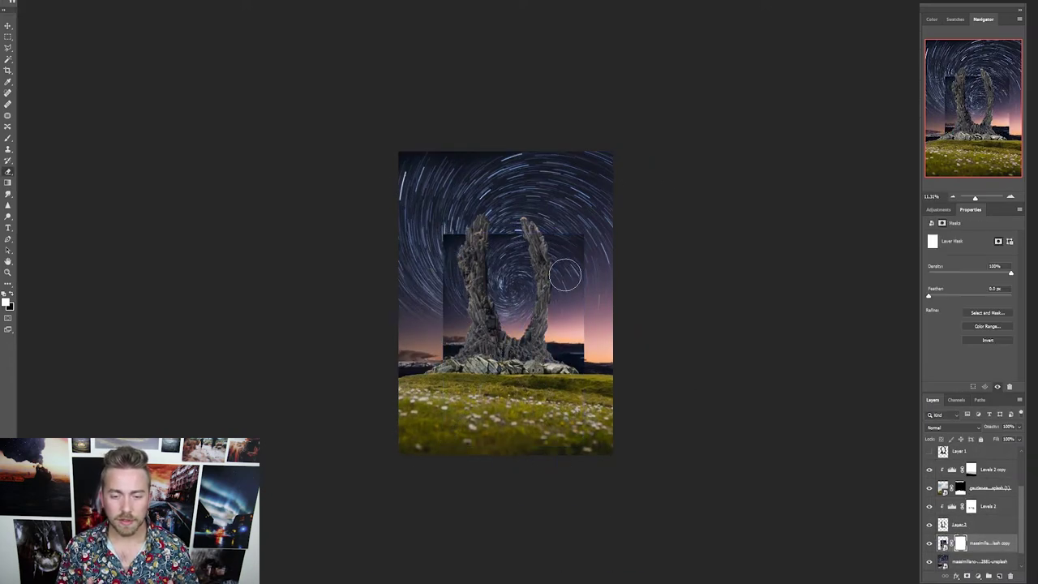
drag(571, 258, 569, 358)
drag(449, 249, 455, 349)
drag(489, 218, 529, 231)
scroll(535, 267, up, 6)
scroll(402, 345, down, 4)
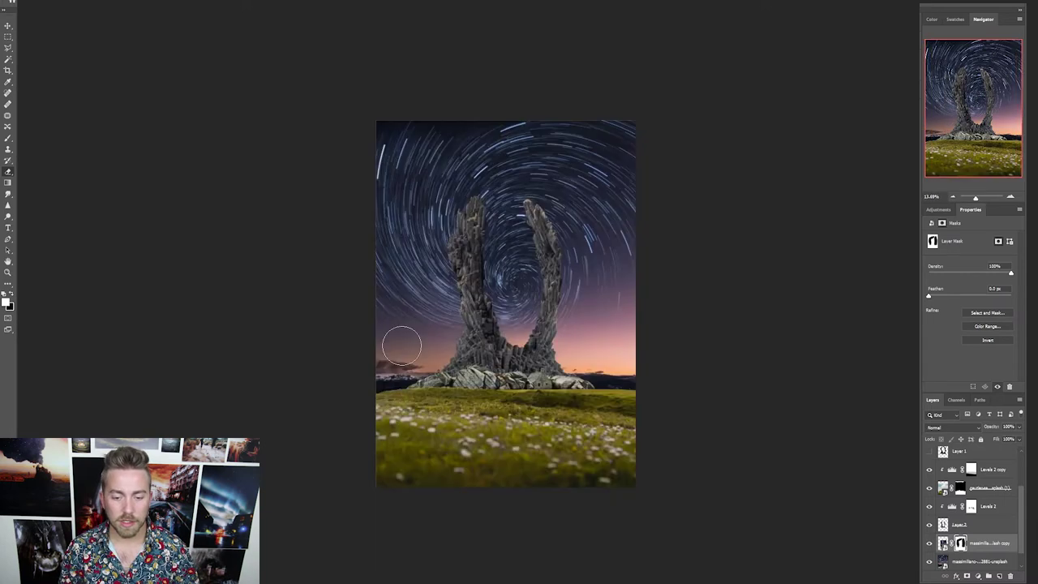
scroll(598, 264, down, 2)
scroll(598, 264, up, 1)
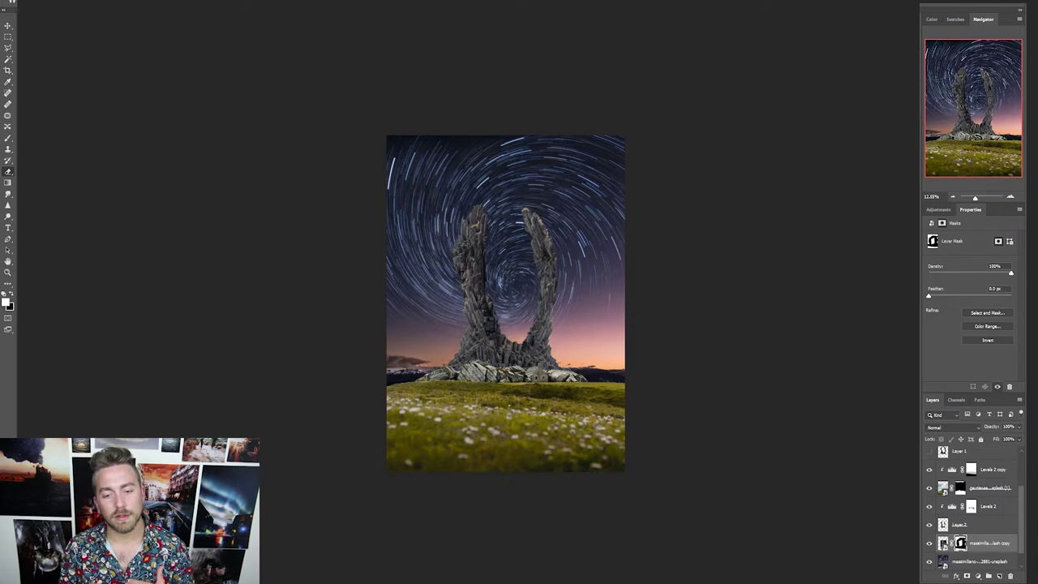
Step: Place the Milky Way photo as the sky behind the rock and blend a masked star-trail copy over the inner edges of the arms
drag(1037, 352, 548, 352)
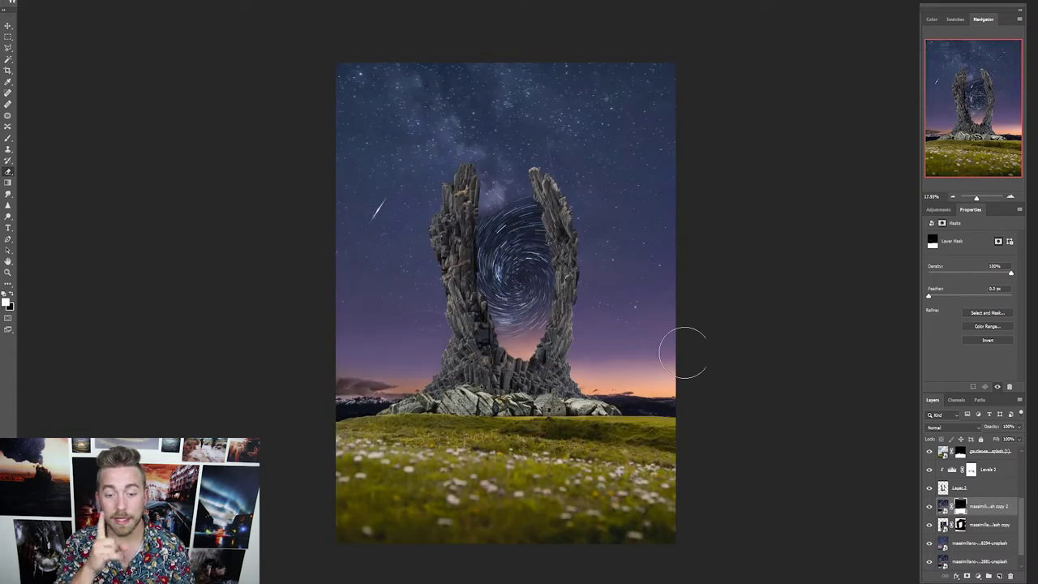
scroll(534, 446, down, 2)
scroll(534, 446, up, 2)
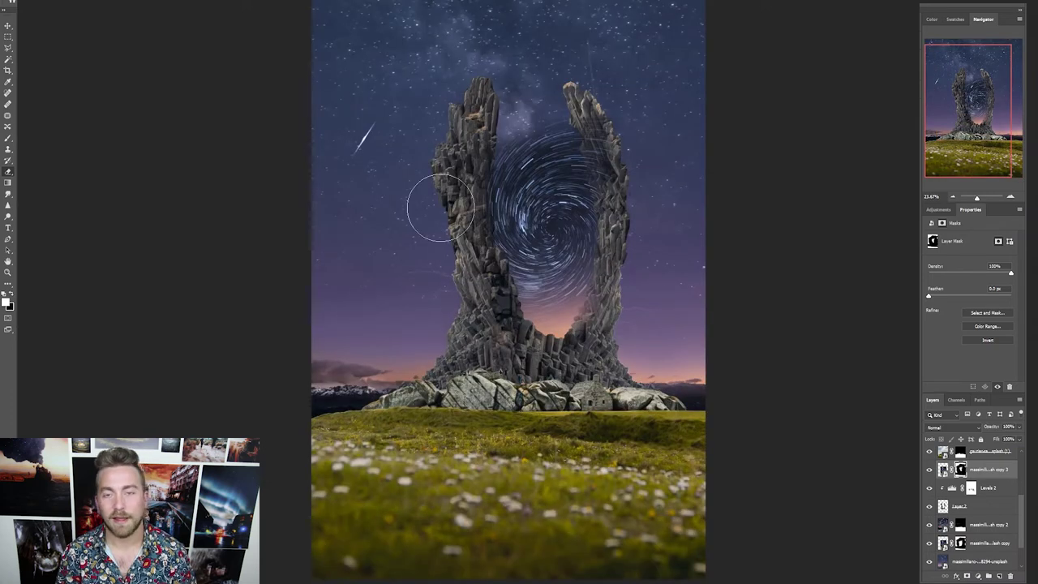
scroll(487, 227, down, 2)
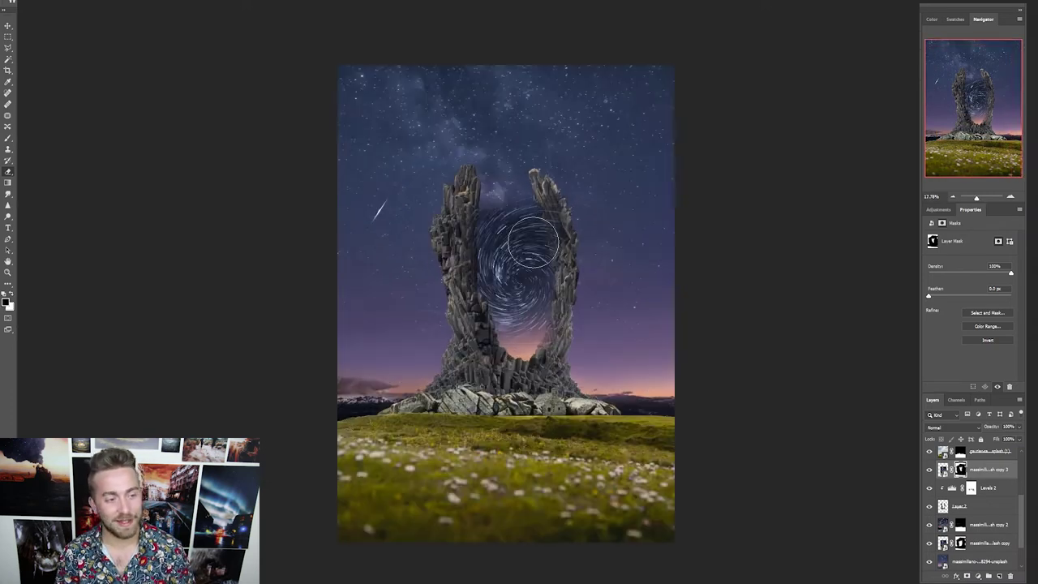
scroll(439, 389, down, 3)
Step: Place the underwater jellyfish photo above the star-trail swirl, masked to the jellyfish and blended with Screen
scroll(438, 447, up, 1)
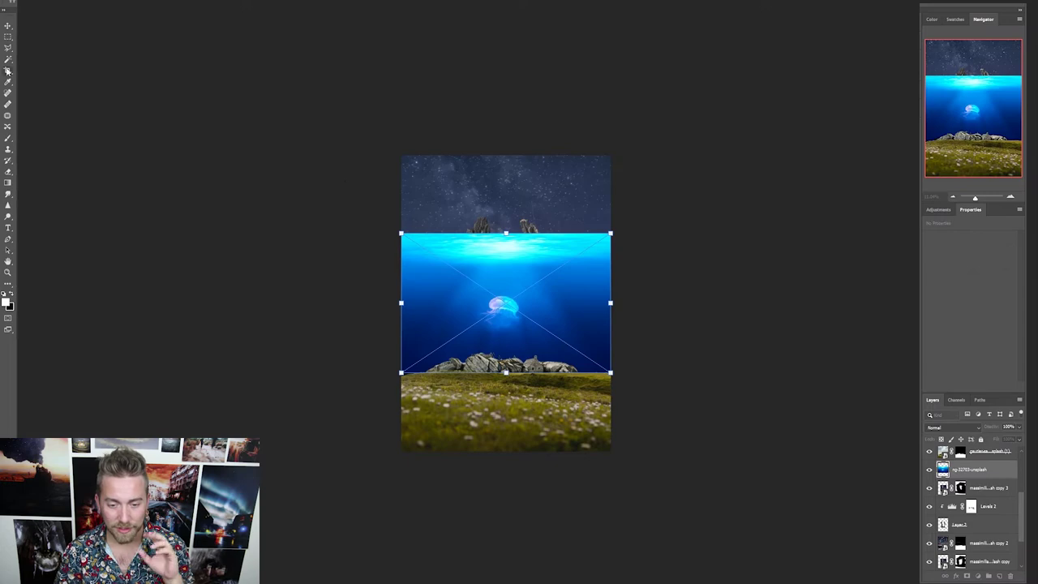
key(Return)
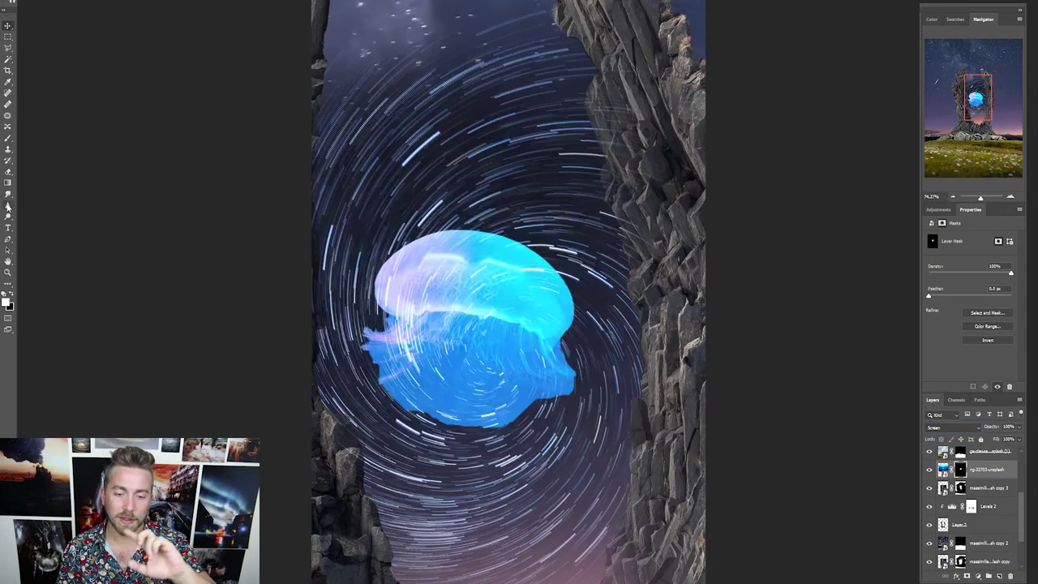
Step: Paint out the blue water below the jellyfish's bell on its layer mask
click(8, 171)
mouse_move(368, 359)
mouse_down()
mouse_move(333, 448)
mouse_move(543, 374)
mouse_up()
scroll(633, 414, down, 4)
scroll(527, 438, up, 8)
drag(526, 409, 467, 353)
mouse_move(335, 243)
mouse_down()
mouse_move(658, 321)
mouse_move(463, 297)
mouse_up()
scroll(463, 297, down, 3)
scroll(463, 296, up, 3)
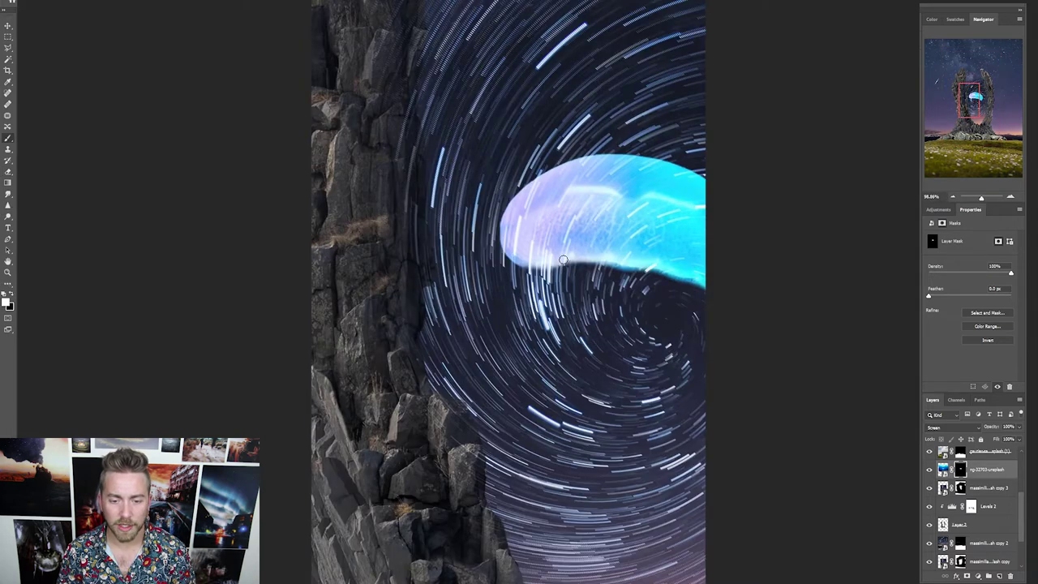
Step: Set the jellyfish layer's blend mode to Normal and add an empty layer above it
click(953, 427)
click(999, 576)
scroll(641, 300, right, 3)
Step: Refine the jellyfish's mask along the underside of the bell to remove leftover water and restore the bell's edge
click(960, 488)
drag(654, 307, 560, 258)
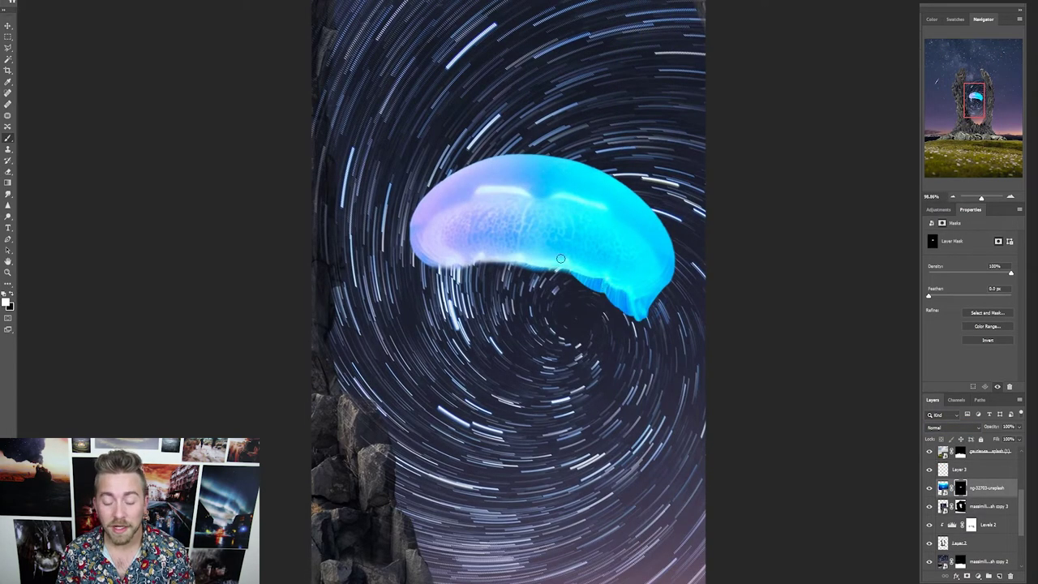
drag(649, 288, 653, 314)
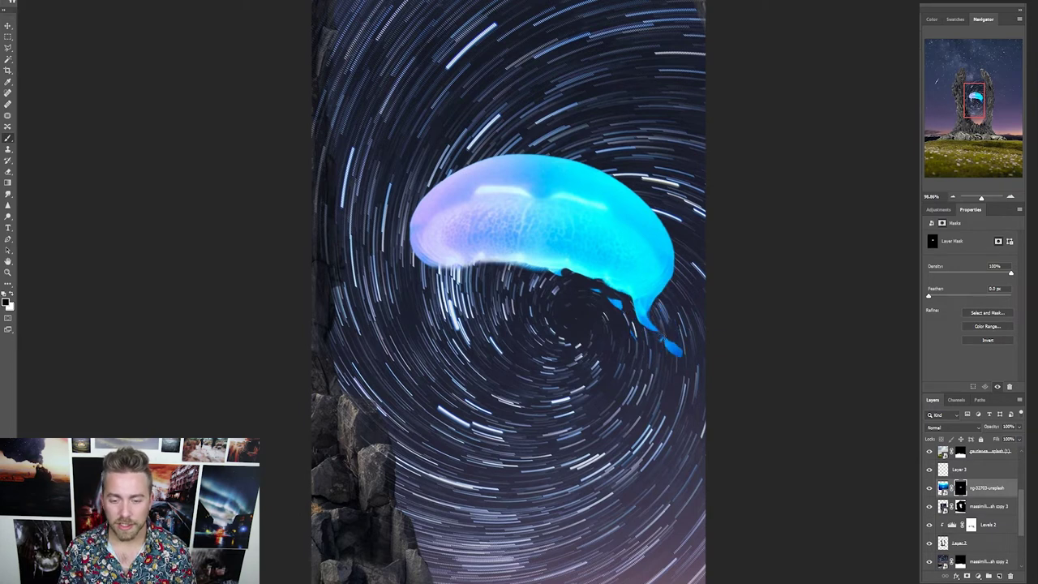
scroll(474, 224, up, 4)
drag(442, 310, 661, 326)
scroll(621, 459, down, 2)
scroll(590, 177, up, 3)
mouse_move(599, 247)
mouse_down()
mouse_move(567, 243)
mouse_move(580, 257)
mouse_up()
scroll(519, 223, down, 10)
scroll(506, 205, up, 10)
Step: Paint thin wavy tentacles hanging from the bell on Layer 3, using colours sampled from the jellyfish
click(956, 470)
alt+click(354, 258)
drag(359, 282, 351, 419)
drag(393, 282, 377, 519)
key(ctrl+z)
mouse_move(374, 284)
mouse_down()
mouse_move(376, 418)
mouse_move(395, 520)
mouse_up()
alt+click(398, 266)
drag(423, 281, 418, 582)
drag(459, 282, 438, 530)
alt+click(559, 284)
mouse_move(558, 317)
mouse_down()
mouse_move(521, 539)
mouse_move(499, 565)
mouse_up()
drag(459, 282, 469, 571)
drag(427, 276, 425, 555)
drag(425, 333, 393, 514)
drag(462, 283, 442, 453)
drag(540, 314, 529, 404)
mouse_move(567, 318)
mouse_down()
mouse_move(541, 493)
mouse_move(542, 451)
mouse_up()
drag(445, 280, 435, 409)
drag(480, 284, 479, 535)
drag(363, 281, 350, 485)
drag(391, 279, 392, 403)
drag(432, 288, 402, 535)
Step: With the star-trail swirl hidden, paint more long crossing tentacles below the bell in light blue and cyan sampled from it
key(ctrl+0)
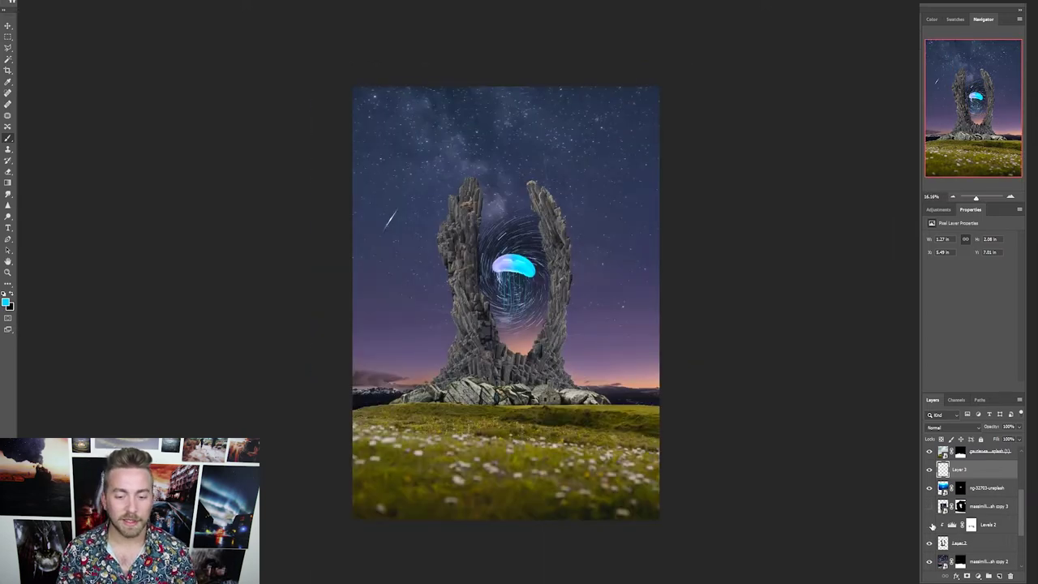
scroll(512, 273, up, 10)
drag(475, 260, 465, 497)
drag(529, 267, 509, 473)
drag(553, 274, 550, 478)
alt+click(553, 202)
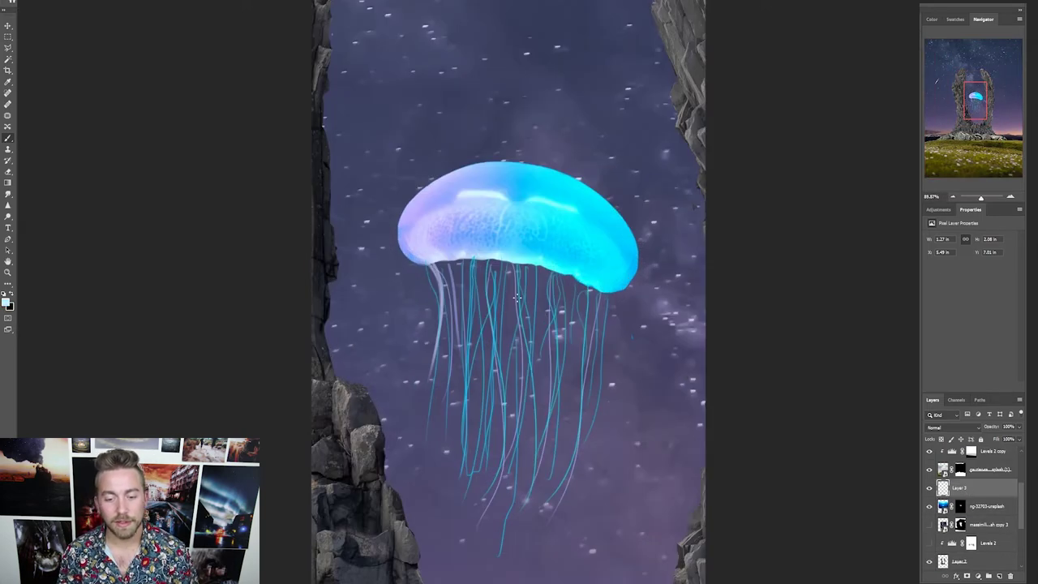
drag(524, 267, 509, 515)
drag(503, 261, 491, 537)
drag(570, 276, 542, 536)
drag(602, 294, 531, 582)
drag(478, 258, 468, 582)
drag(549, 268, 524, 552)
mouse_move(503, 262)
mouse_down()
mouse_move(496, 458)
mouse_move(466, 511)
mouse_up()
drag(463, 262, 452, 476)
drag(565, 278, 553, 440)
alt+click(574, 209)
drag(603, 295, 574, 500)
Step: Duplicate the jellyfish bell and tentacle layers together and place smaller copies in the sky on either side of the rock
scroll(470, 215, down, 10)
scroll(471, 215, up, 2)
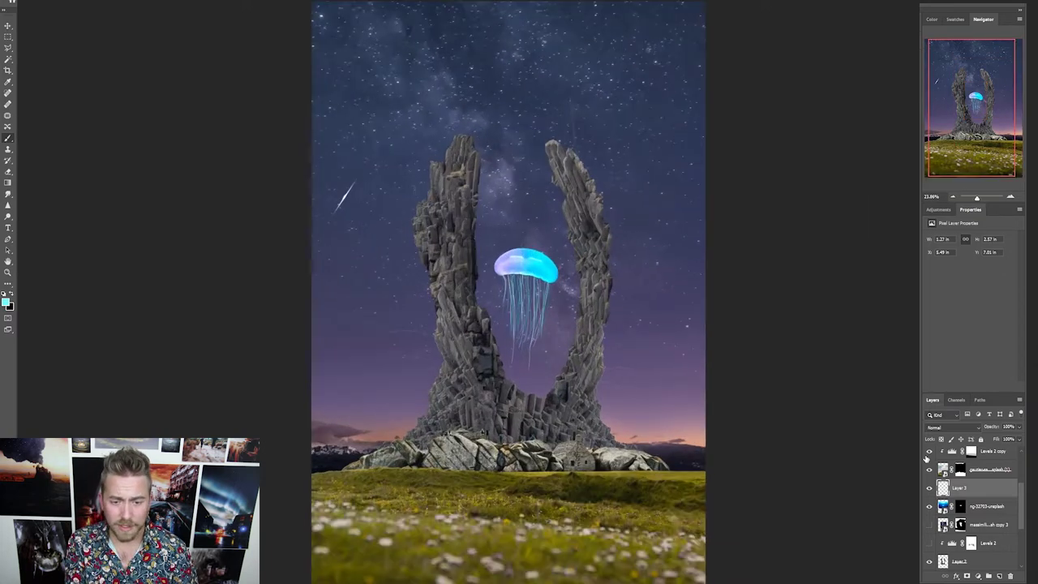
shift+click(986, 506)
key(ctrl+j)
key(ctrl+t)
scroll(511, 280, down, 5)
drag(513, 284, 438, 253)
drag(342, 189, 382, 214)
drag(472, 280, 571, 293)
key(Return)
Step: Add two tiny jellyfish copies, one low beside the left rock arm and one high in the sky above the right arm
key(ctrl+j)
drag(513, 249, 553, 277)
drag(584, 315, 452, 317)
key(Return)
key(ctrl+j)
drag(492, 285, 544, 210)
key(Return)
key(ctrl+j)
scroll(989, 527, down, 4)
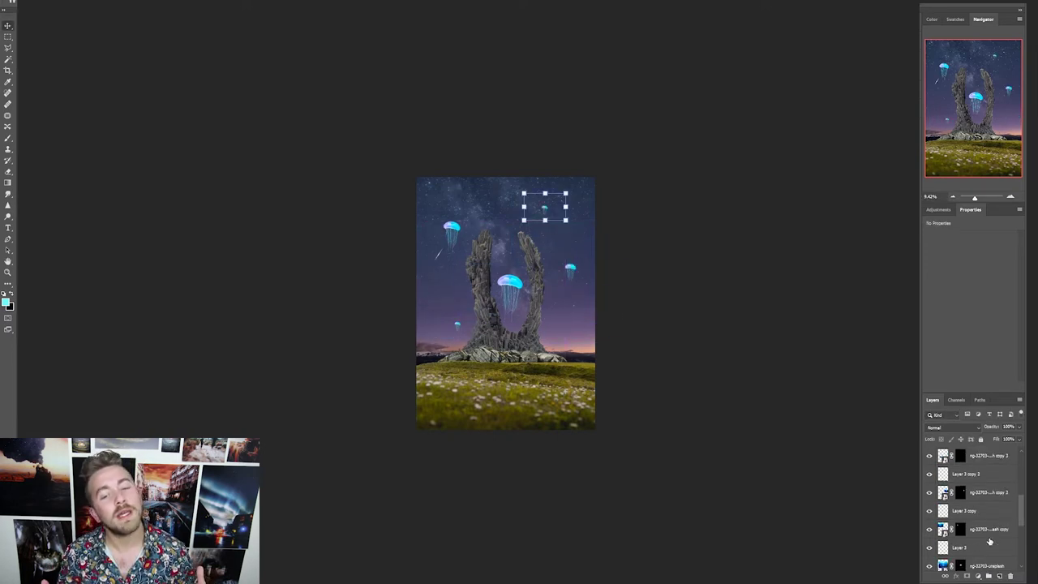
Step: Duplicate the original jellyfish layers, enlarge the copy greatly, move it up the layer stack and place it at the image's upper right edge
click(990, 547)
shift+click(990, 565)
key(ctrl+j)
drag(423, 221, 221, 87)
drag(601, 340, 907, 543)
key(Return)
drag(977, 411, 978, 449)
drag(584, 315, 637, 138)
Step: Duplicate the large jellyfish, enlarge and tilt the copy, and place it at the image's upper left corner as a foreground element
key(ctrl+j)
key(ctrl+minus)
key(ctrl+minus)
key(ctrl+minus)
drag(434, 329, 244, 455)
key(ctrl+z)
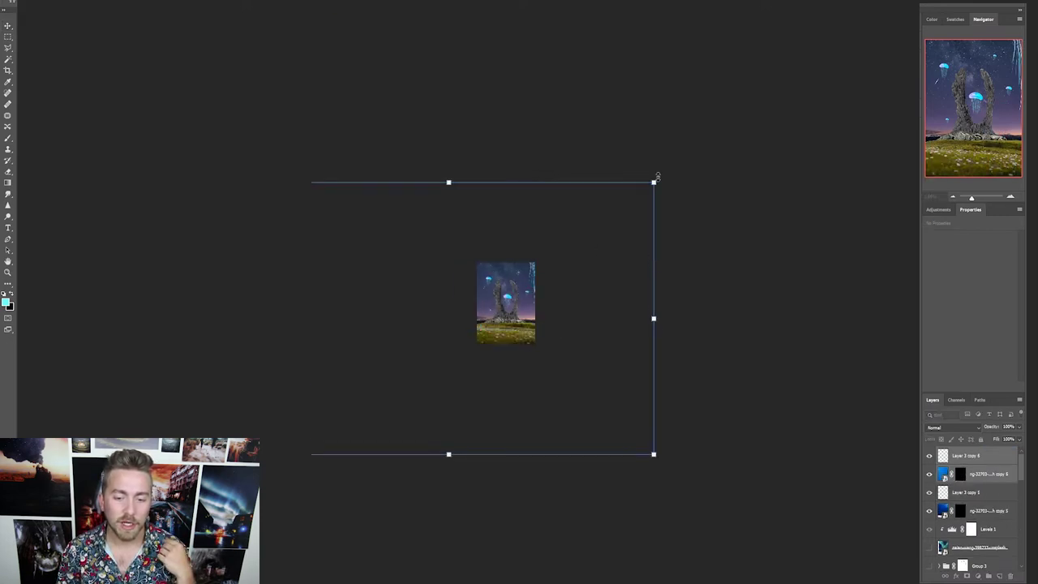
drag(655, 180, 778, 97)
drag(481, 322, 443, 294)
key(ctrl+plus)
key(ctrl+plus)
key(ctrl+plus)
drag(543, 256, 521, 240)
key(Return)
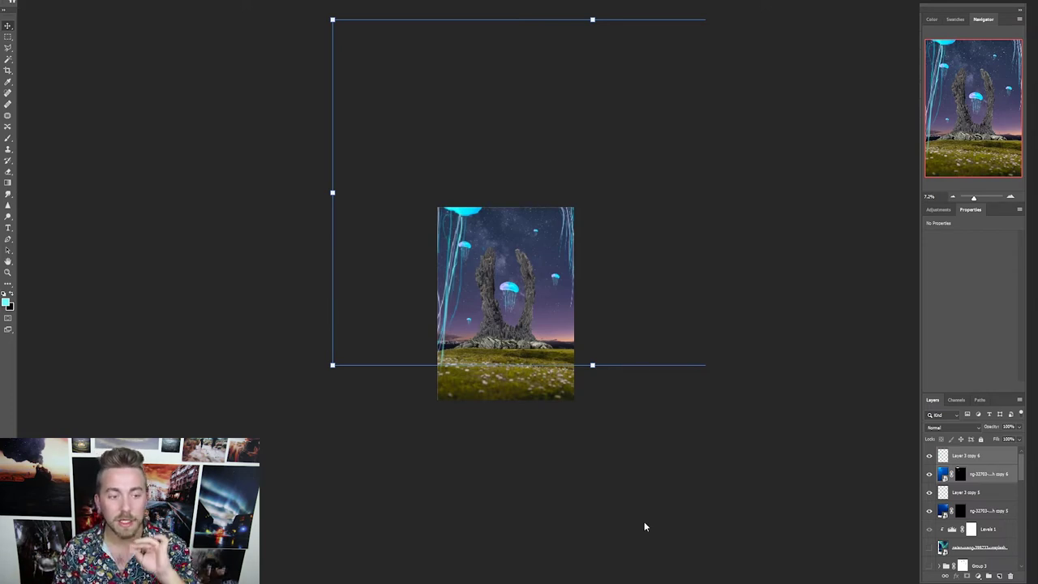
key(Return)
mouse_move(409, 158)
mouse_down()
mouse_move(417, 171)
mouse_move(675, 241)
mouse_move(409, 172)
mouse_move(405, 156)
mouse_move(412, 166)
mouse_up()
Step: Merge the upper left jellyfish's bell and tentacles into one layer and blur it strongly with Field Blur
key(m)
key(ctrl+a)
key(ctrl+v)
key(ctrl+z)
key(ctrl+e)
click(930, 456)
click(930, 456)
key(ctrl+d)
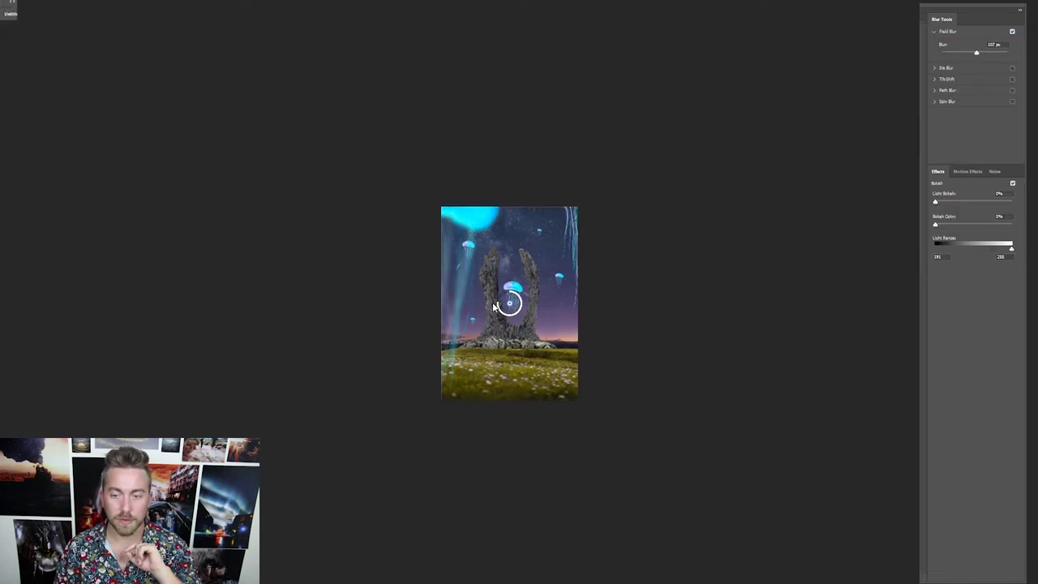
key(Return)
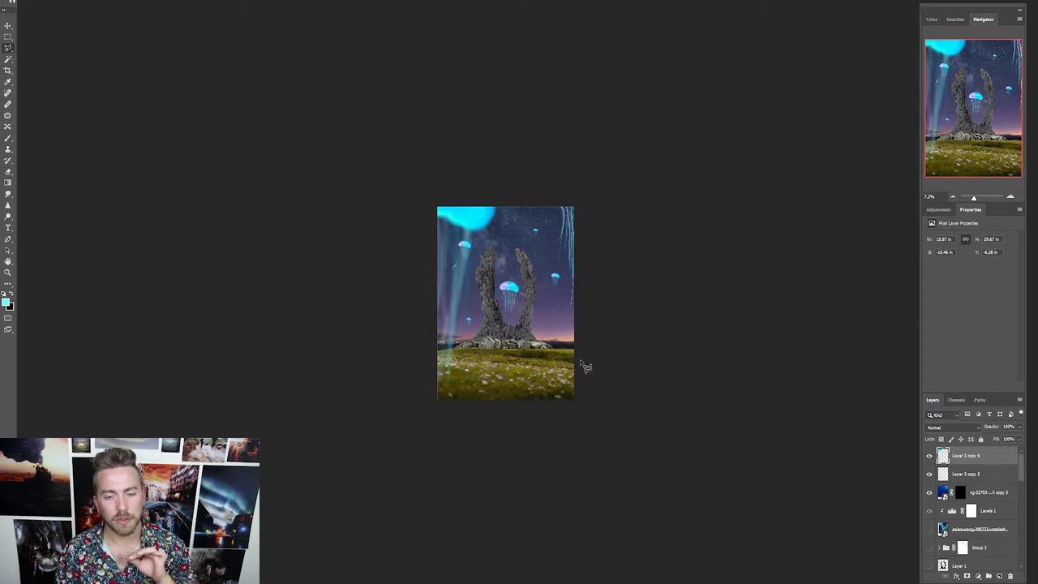
click(966, 473)
ctrl+click(984, 492)
key(m)
drag(437, 206, 574, 401)
click(966, 473)
key(l)
click(426, 31)
key(Escape)
key(v)
key(ctrl+t)
key(Escape)
Step: Move the large right-hand jellyfish down so its bell shows inside the image
ctrl+click(984, 493)
key(ctrl+t)
mouse_move(569, 230)
mouse_down()
mouse_move(583, 271)
mouse_move(569, 272)
mouse_up()
key(ctrl+z)
key(Escape)
Step: Stamp the right-hand jellyfish's two layers into a merged layer, with the originals hidden, and apply a 25 px Field Blur to it
click(8, 138)
click(966, 473)
ctrl+click(984, 493)
key(ctrl+alt+e)
click(929, 492)
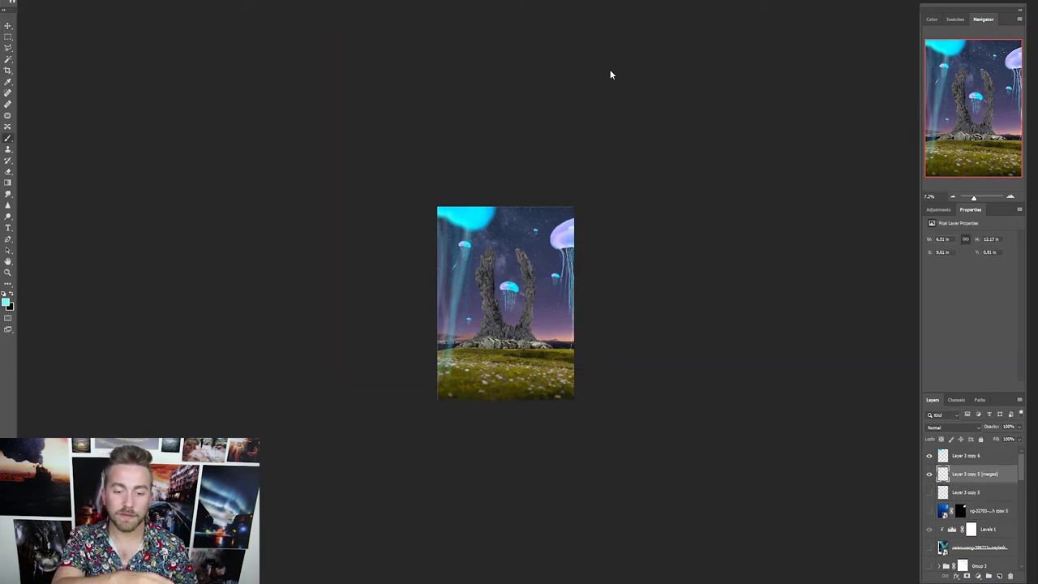
click(637, 232)
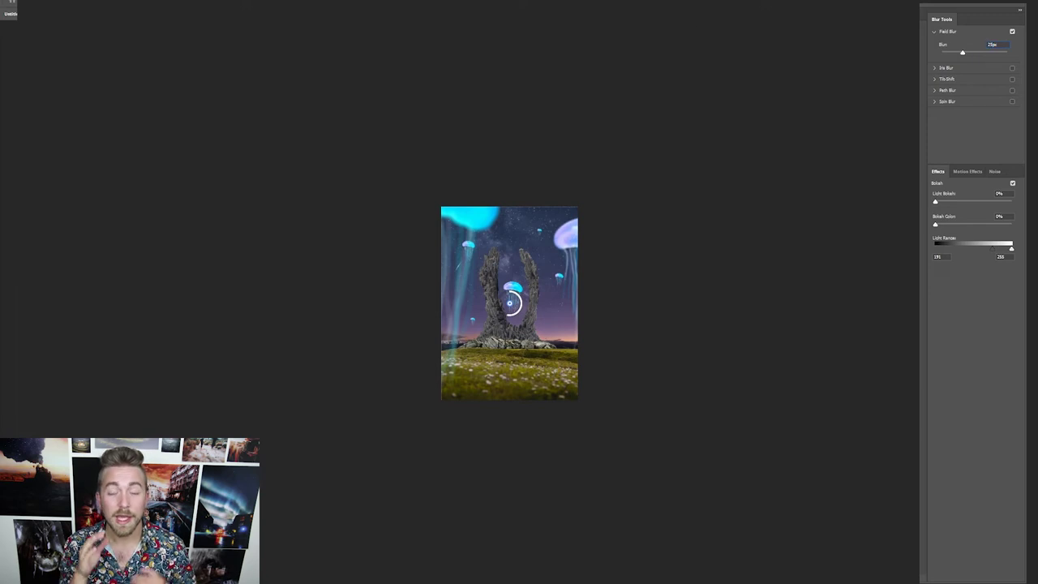
key(Return)
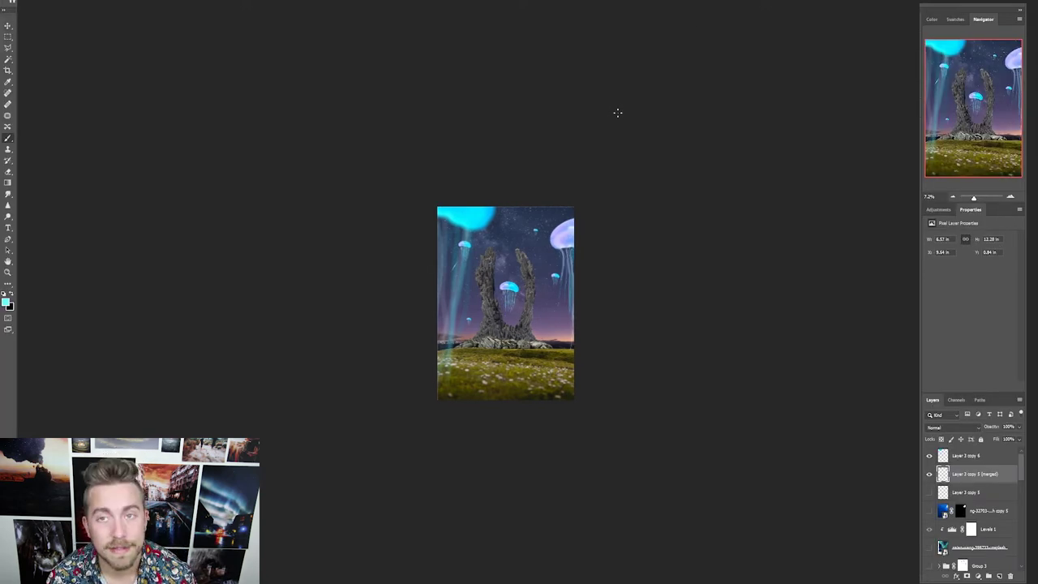
Step: Shrink and reposition the blurred right-hand jellyfish so it sits partly cut off by the image's right edge
key(ctrl+t)
drag(625, 360, 676, 452)
drag(565, 252, 553, 282)
drag(538, 481, 578, 407)
mouse_move(635, 289)
mouse_down()
mouse_move(606, 281)
mouse_move(605, 301)
mouse_up()
drag(547, 420, 567, 381)
mouse_move(593, 281)
mouse_down()
mouse_move(584, 287)
mouse_move(578, 253)
mouse_up()
key(Return)
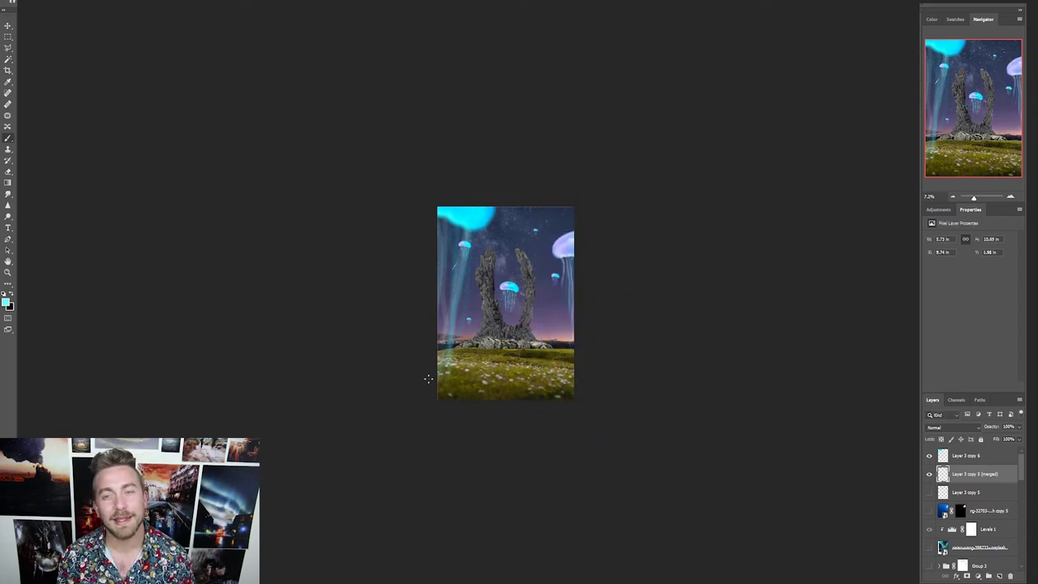
Step: Erase the leftover outline traces in the sky around the left rock arm on the rock layer
key(ctrl+plus)
key(ctrl+plus)
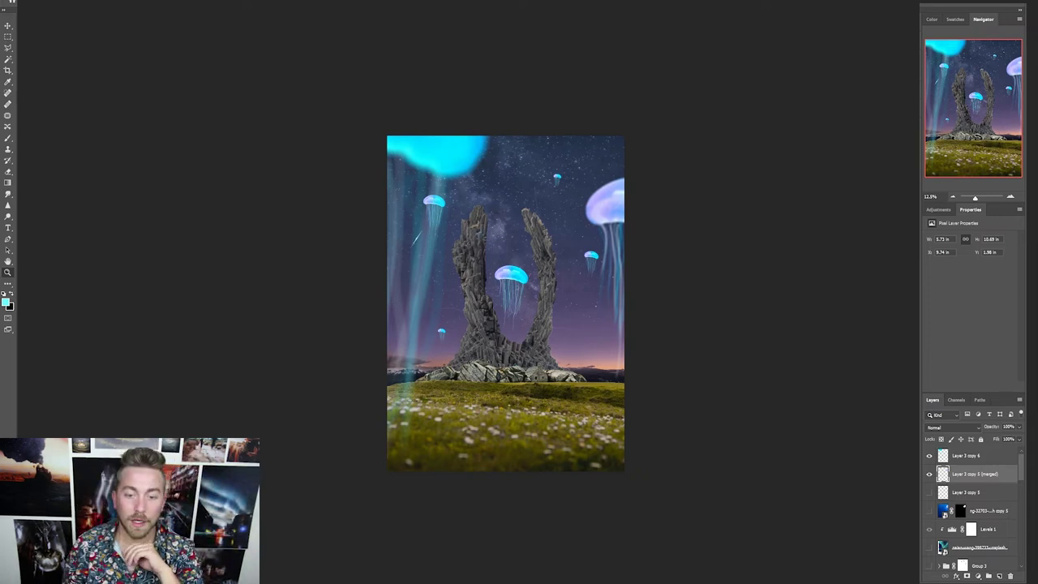
scroll(473, 265, up, 10)
scroll(930, 537, down, 2)
scroll(929, 521, up, 2)
click(928, 541)
click(928, 541)
scroll(935, 558, down, 3)
scroll(931, 535, up, 3)
scroll(934, 511, down, 5)
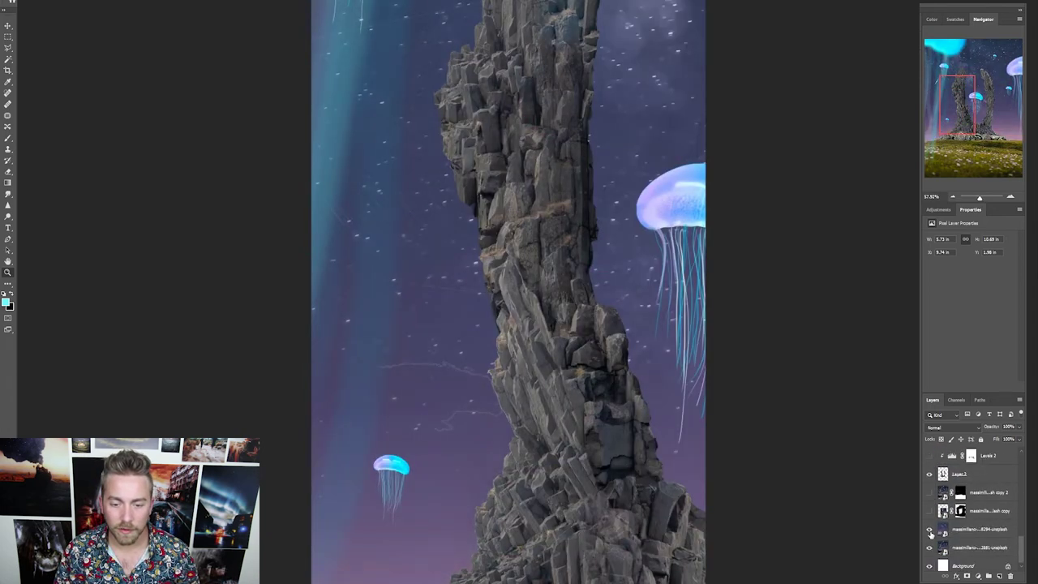
click(951, 476)
scroll(371, 398, up, 3)
key(b)
key(e)
drag(409, 397, 472, 277)
drag(508, 369, 489, 471)
Step: Erase the remaining stray traces beside the right rock arm on the same layer
scroll(490, 471, down, 8)
scroll(600, 280, up, 7)
scroll(600, 481, up, 5)
drag(647, 339, 669, 347)
scroll(588, 253, down, 5)
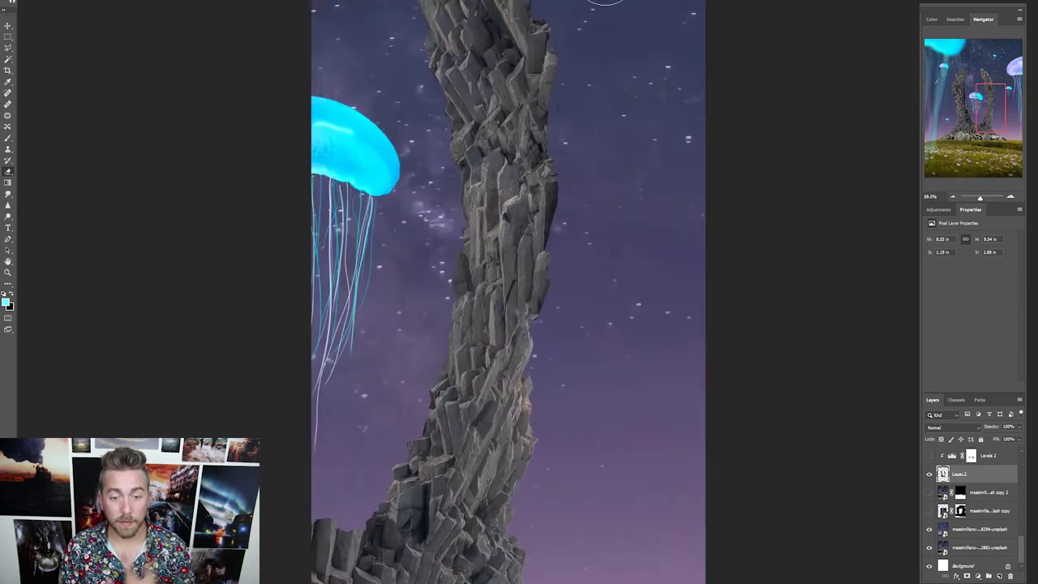
scroll(602, 4, up, 4)
scroll(591, 195, down, 5)
scroll(519, 154, up, 5)
scroll(509, 165, down, 6)
Step: Show the masked sky copy directly beneath the rock layer and select its mask
click(929, 492)
scroll(483, 301, up, 4)
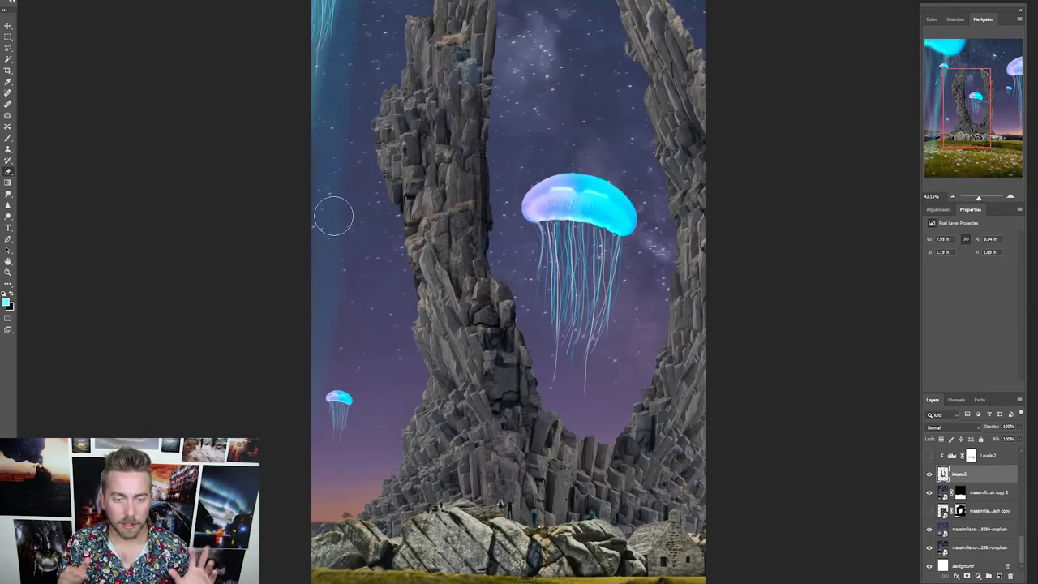
click(960, 492)
scroll(443, 279, down, 4)
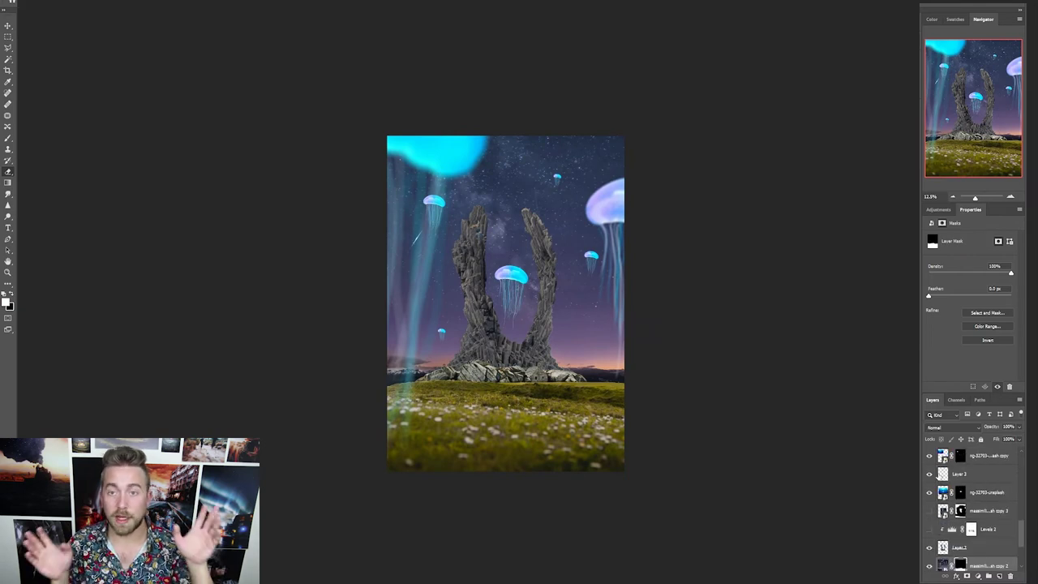
Step: Try the star-trail sky photo as the topmost layer, repositioned over the canvas
click(980, 548)
drag(980, 549, 969, 449)
key(ctrl+t)
drag(655, 366, 588, 266)
key(Return)
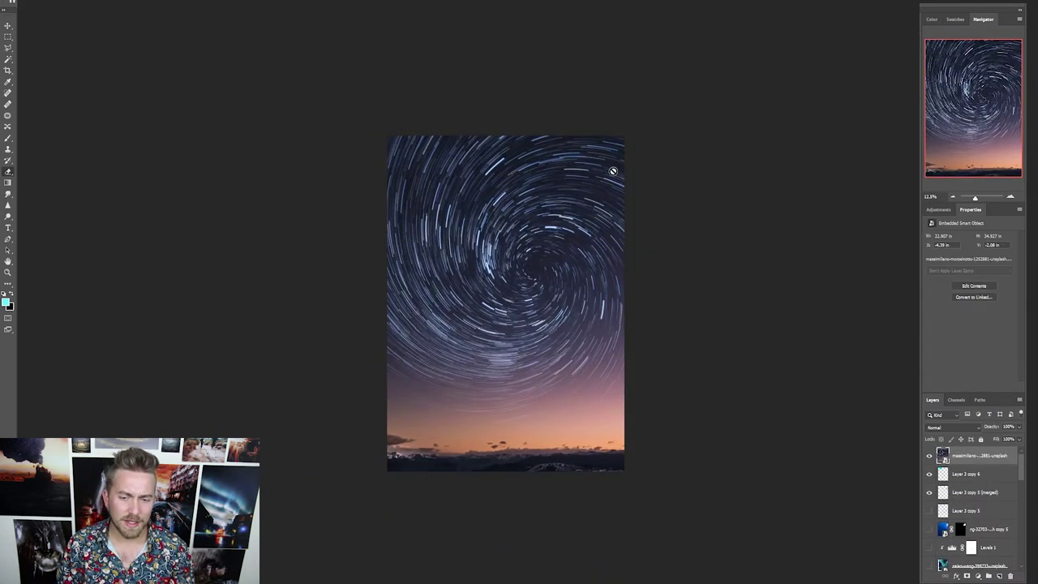
click(443, 226)
click(587, 97)
click(953, 427)
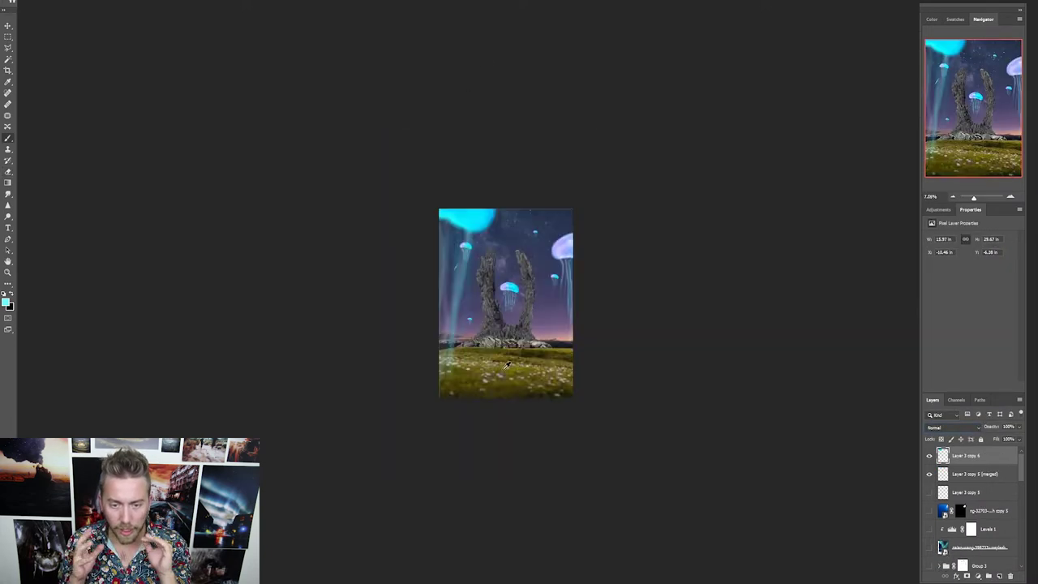
mouse_move(720, 88)
mouse_down()
mouse_move(736, 87)
mouse_move(681, 87)
mouse_move(718, 93)
mouse_up()
key(Escape)
Step: Clip a Hue/Saturation adjustment to the large upper left jellyfish with hue -180, saturation about +36 and lightness +27
click(938, 211)
click(932, 243)
alt+click(978, 464)
drag(970, 271, 929, 274)
drag(970, 305, 981, 306)
drag(970, 288, 985, 290)
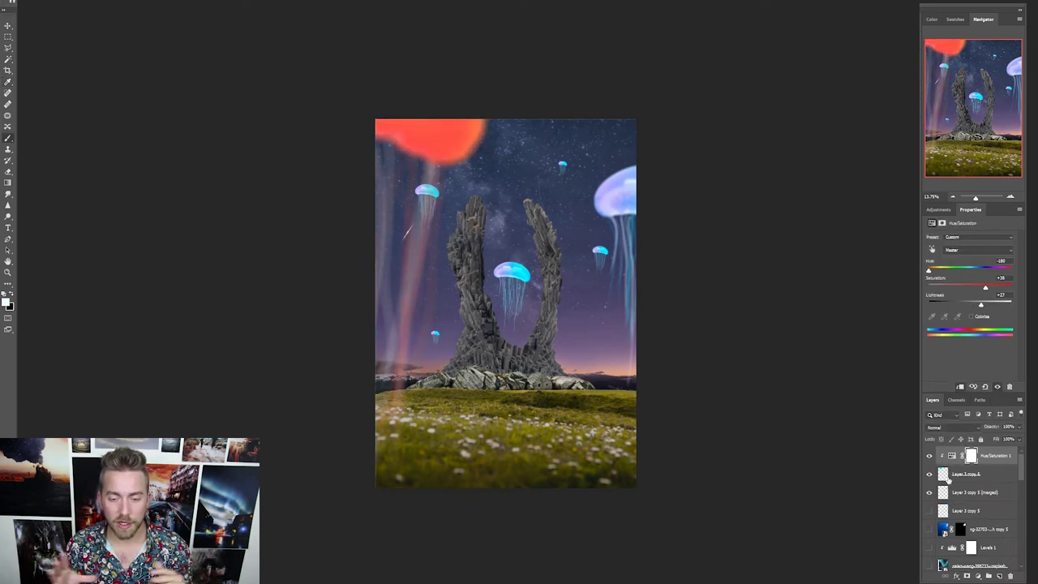
click(950, 475)
drag(475, 208, 486, 285)
drag(515, 247, 531, 274)
key(e)
key(ctrl+z)
key(ctrl+z)
scroll(519, 272, down, 5)
Step: Set the Hue/Saturation adjustment's blend mode to Color and clip a copy of it to the large blurred right-hand jellyfish
click(991, 456)
click(974, 429)
drag(994, 461, 987, 485)
alt+click(987, 501)
Step: Group the bell and tentacle layers of each smaller jellyfish into its own group
scroll(987, 496, down, 6)
click(945, 511)
shift+click(974, 492)
key(ctrl+g)
click(978, 504)
shift+click(980, 521)
key(ctrl+g)
click(978, 515)
shift+click(979, 532)
key(ctrl+g)
Step: Rename the jellyfish groups as jelly, jelly 2, jelly 3, jelly 4 and jelly 5
double_click(963, 523)
text(jelly)
double_click(962, 511)
text(jelly)
double_click(962, 500)
text(jelly)
double_click(963, 489)
scroll(982, 490, up, 10)
scroll(984, 519, down, 8)
Step: Clip copies of the Hue/Saturation adjustment to the jelly 5 and jelly 4 groups, and set the jelly 4 copy's hue to +76
drag(983, 490, 992, 528)
alt+click(984, 534)
scroll(986, 533, down, 1)
alt+click(989, 541)
drag(929, 270, 1000, 274)
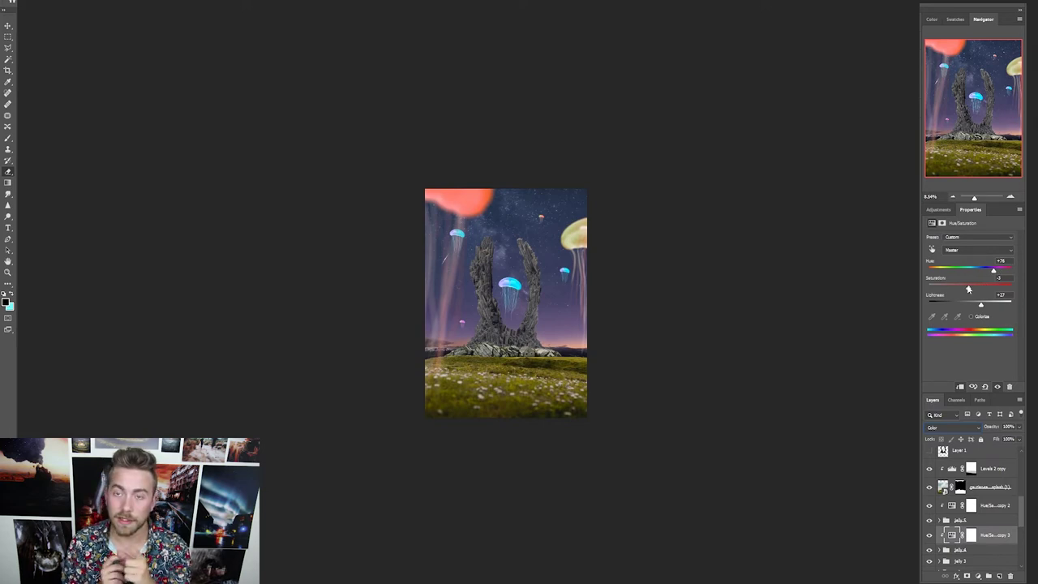
Step: Clip another Hue/Saturation copy to the jelly 3 group and colorize it blue with hue 219 and saturation 57
scroll(999, 485, down, 2)
drag(1001, 484, 993, 500)
alt+click(986, 517)
drag(993, 271, 976, 289)
click(972, 317)
drag(930, 270, 937, 271)
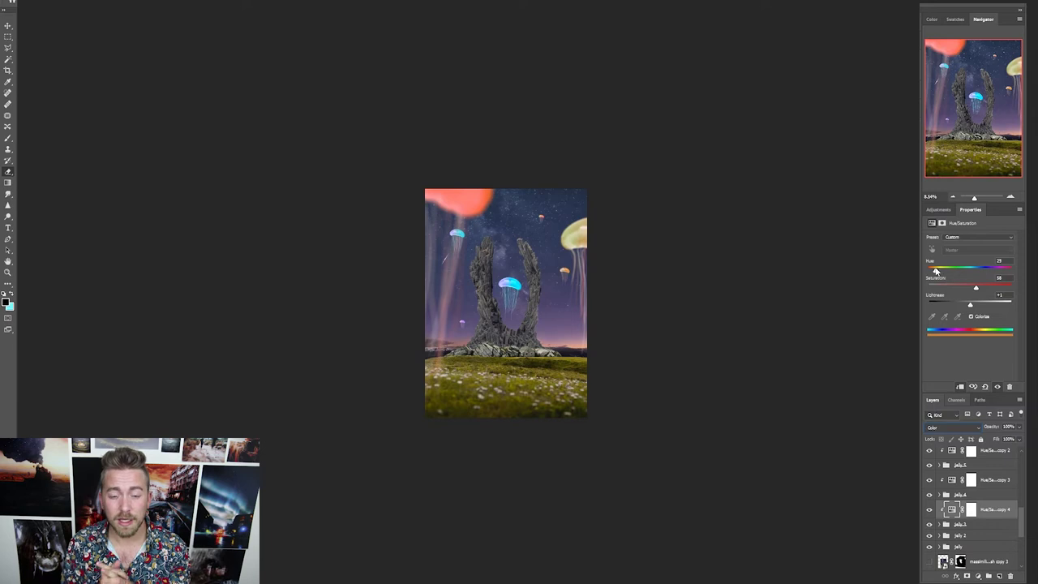
Step: Clip a further Hue/Saturation copy to the jelly 2 group and colorize it in a soft red with saturation 47
drag(994, 510, 991, 529)
alt+click(981, 546)
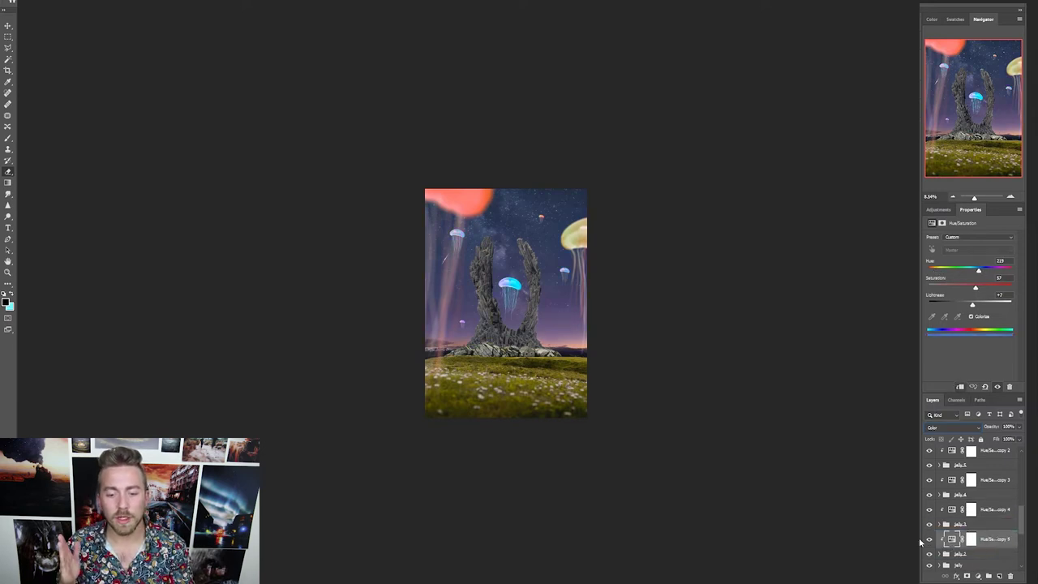
drag(996, 273, 934, 271)
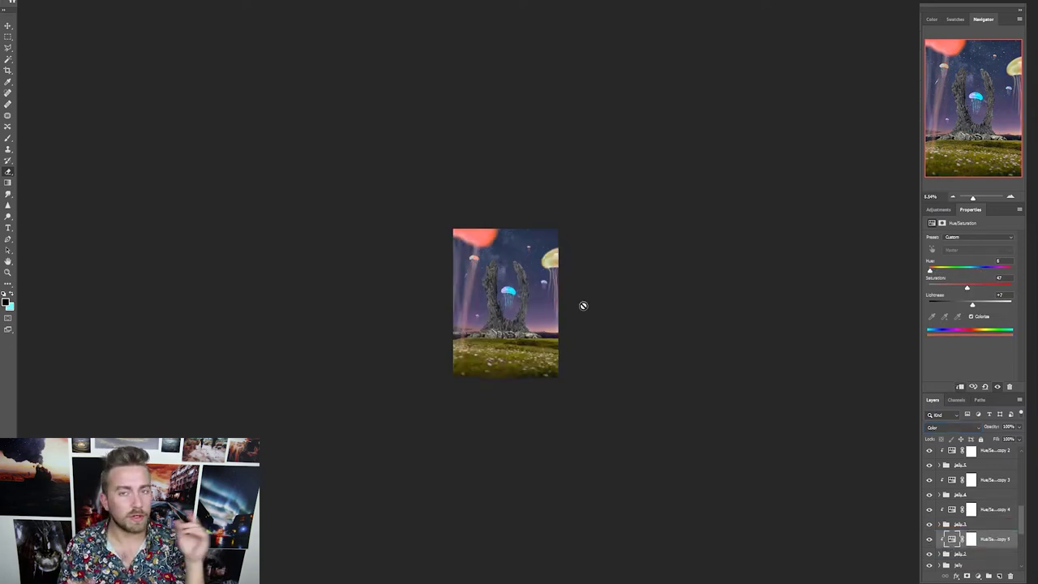
Step: Try lower opacities for the hue adjustments on the two large blurred jellyfish, 70% on the upper left one
scroll(582, 304, up, 3)
scroll(965, 503, down, 3)
click(947, 456)
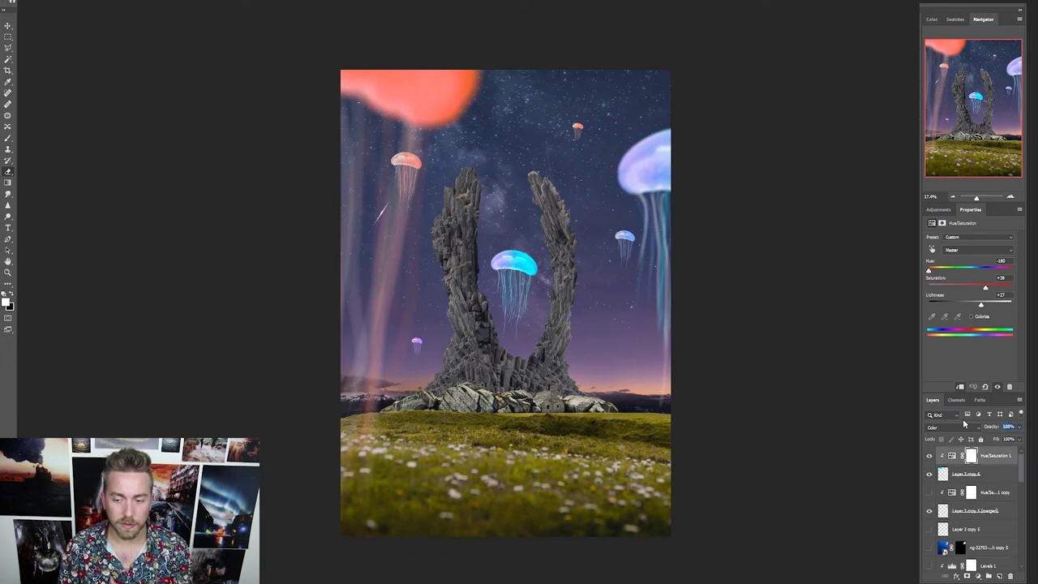
click(973, 475)
click(930, 492)
click(991, 493)
drag(991, 427, 970, 427)
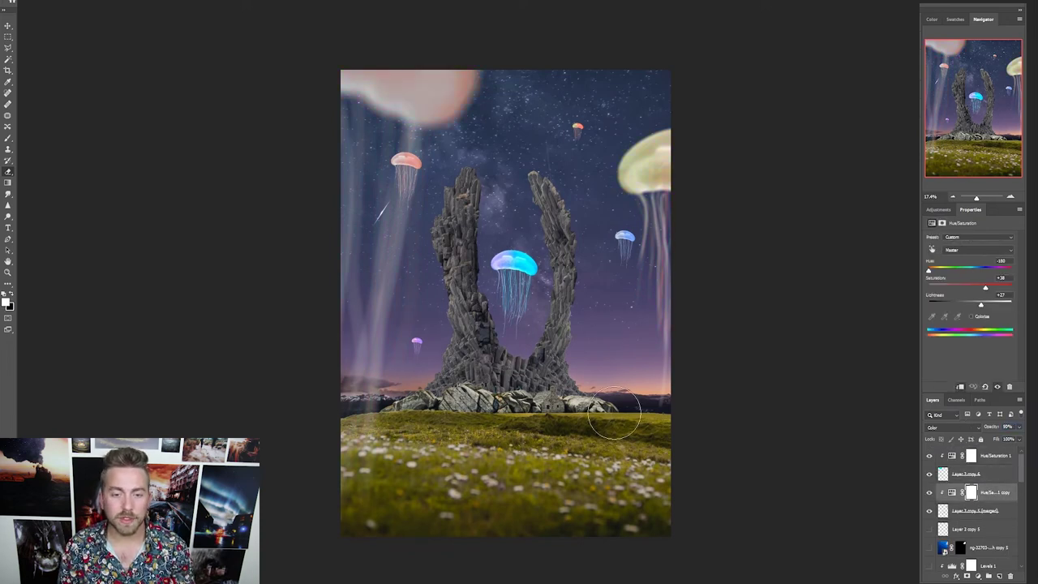
Step: Colorize the large right-hand jellyfish pink with a hue of about 331, keeping its Hue/Saturation adjustment at 100% opacity
click(972, 317)
drag(929, 270, 987, 270)
drag(950, 287, 985, 287)
mouse_move(970, 305)
mouse_down()
mouse_move(987, 305)
mouse_move(969, 305)
mouse_up()
drag(987, 270, 1004, 270)
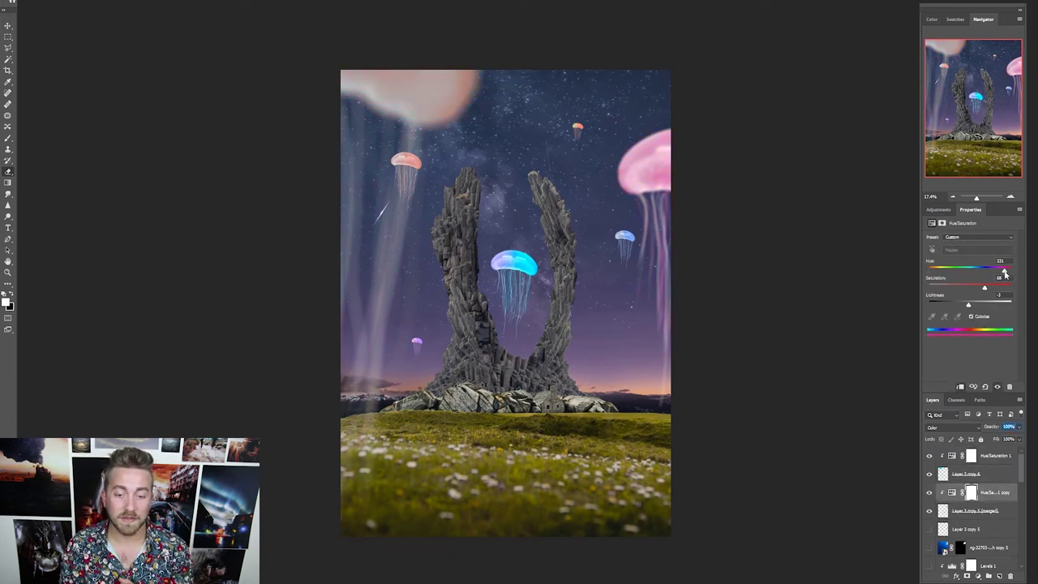
Step: Colorize the large upper left jellyfish blue in its Hue/Saturation adjustment and raise the adjustment's opacity
click(994, 456)
click(973, 316)
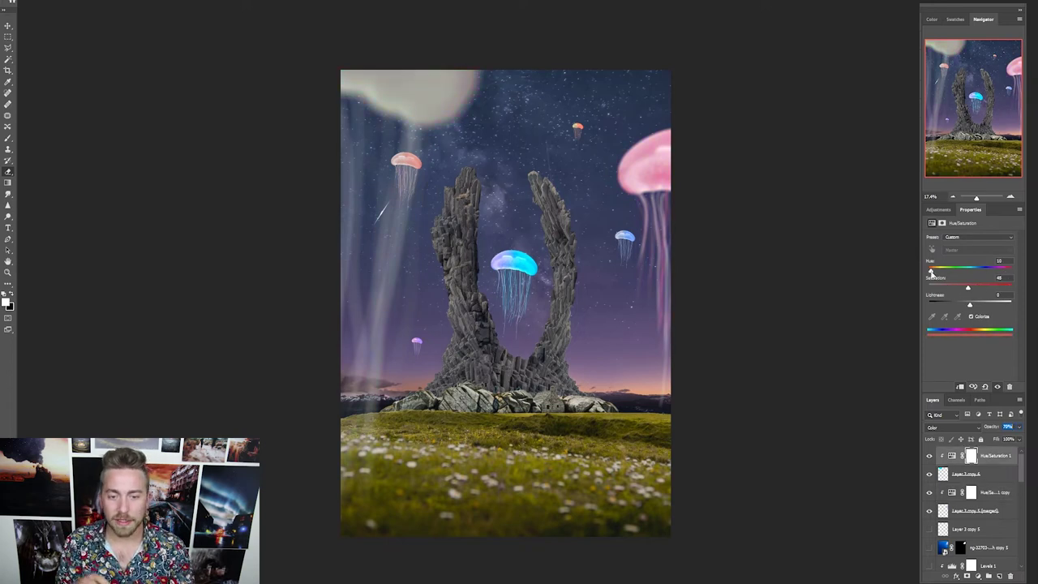
drag(993, 426, 1006, 426)
drag(1012, 270, 977, 271)
drag(988, 287, 981, 287)
scroll(973, 502, down, 3)
scroll(973, 502, up, 3)
Step: Stretch the central jellyfish's tentacles downward and duplicate the tentacle layer beneath the bell
click(941, 534)
click(983, 552)
key(ctrl+t)
drag(513, 341, 513, 370)
key(Return)
scroll(976, 527, down, 2)
drag(977, 511, 977, 538)
key(ctrl+j)
Step: Erase parts of the central jellyfish's duplicated tentacles so the strands vary in density and length
scroll(512, 283, up, 8)
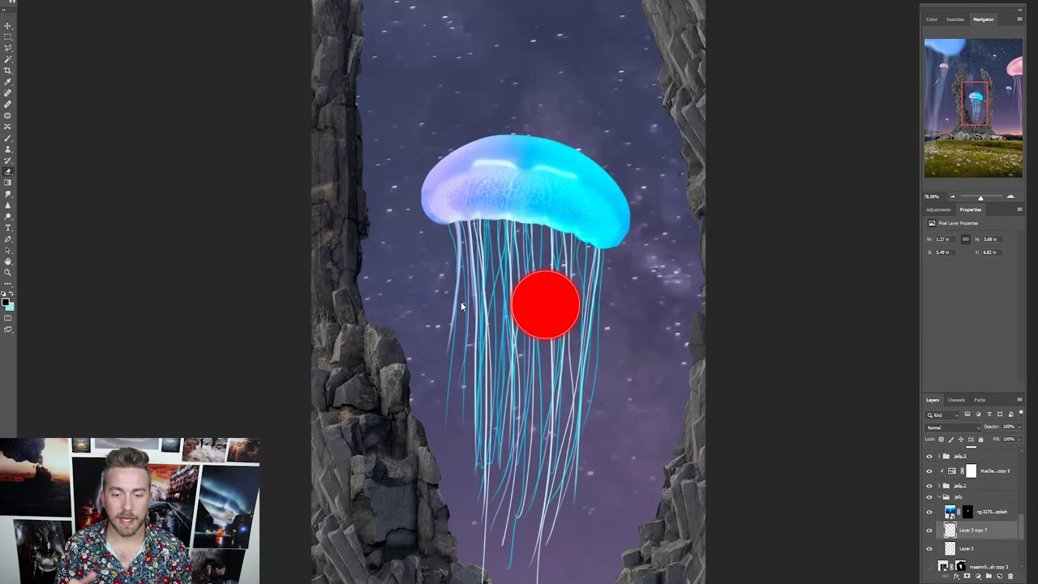
drag(529, 227, 529, 290)
drag(513, 393, 514, 463)
drag(485, 220, 480, 347)
drag(565, 258, 565, 414)
drag(590, 248, 574, 394)
scroll(469, 395, down, 8)
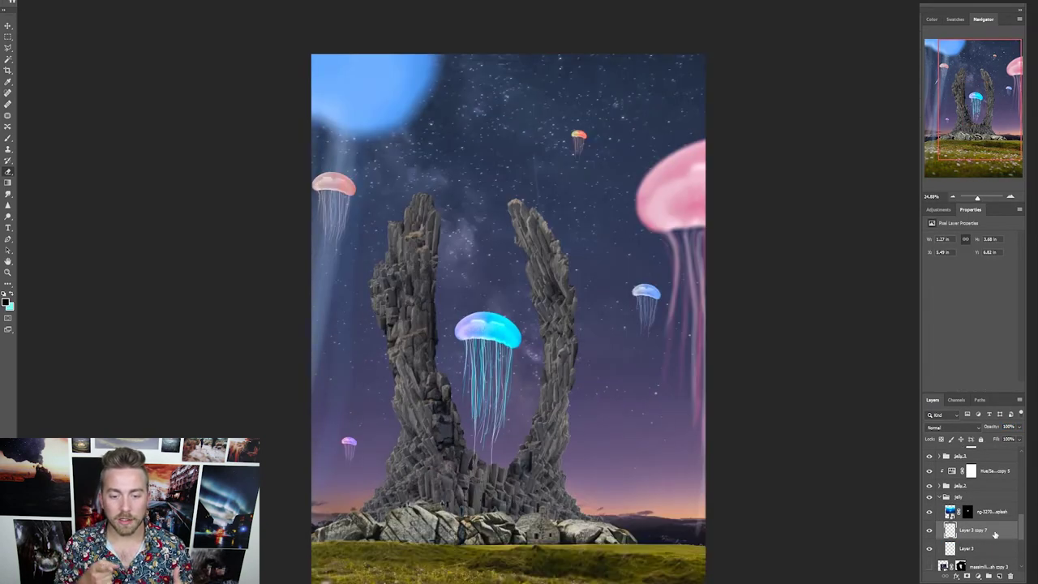
Step: Paint a soft cyan and lilac glow over the rock arms on a new layer, and set it to Soft Light at low opacity
click(996, 576)
key(b)
alt+click(475, 348)
mouse_move(577, 228)
mouse_down()
mouse_move(557, 347)
mouse_move(503, 328)
mouse_up()
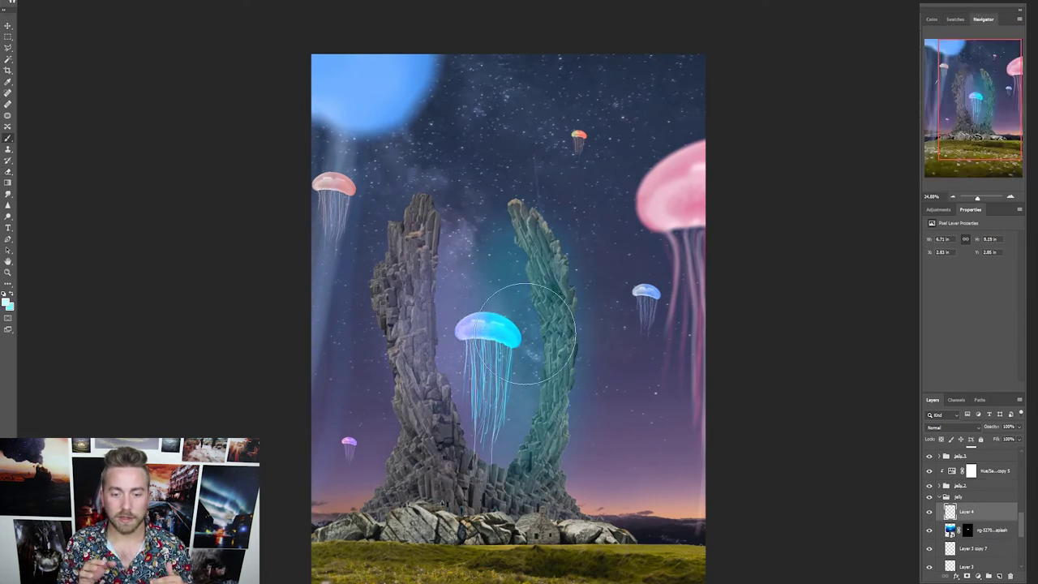
alt+click(467, 321)
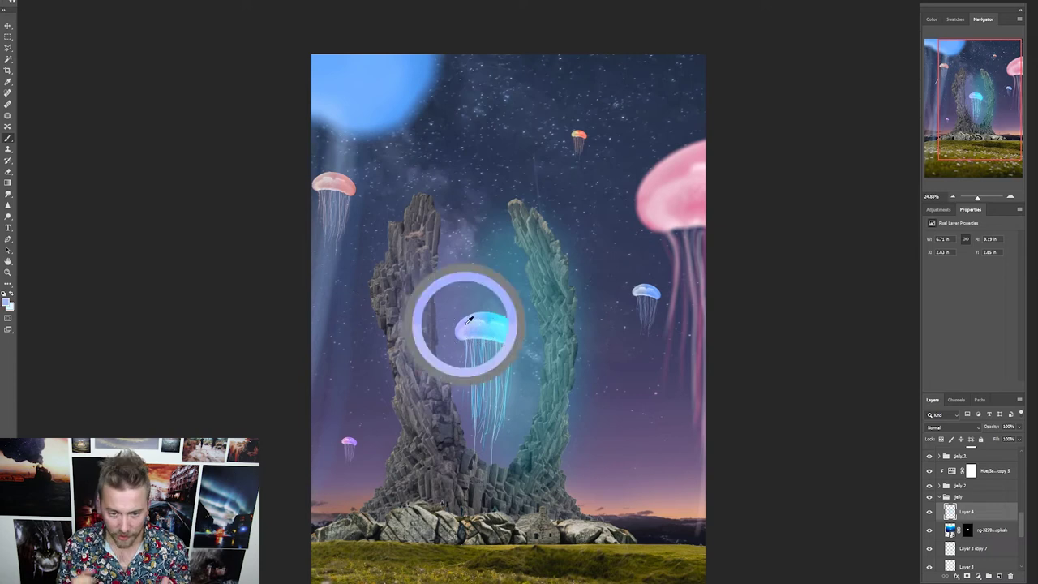
click(929, 512)
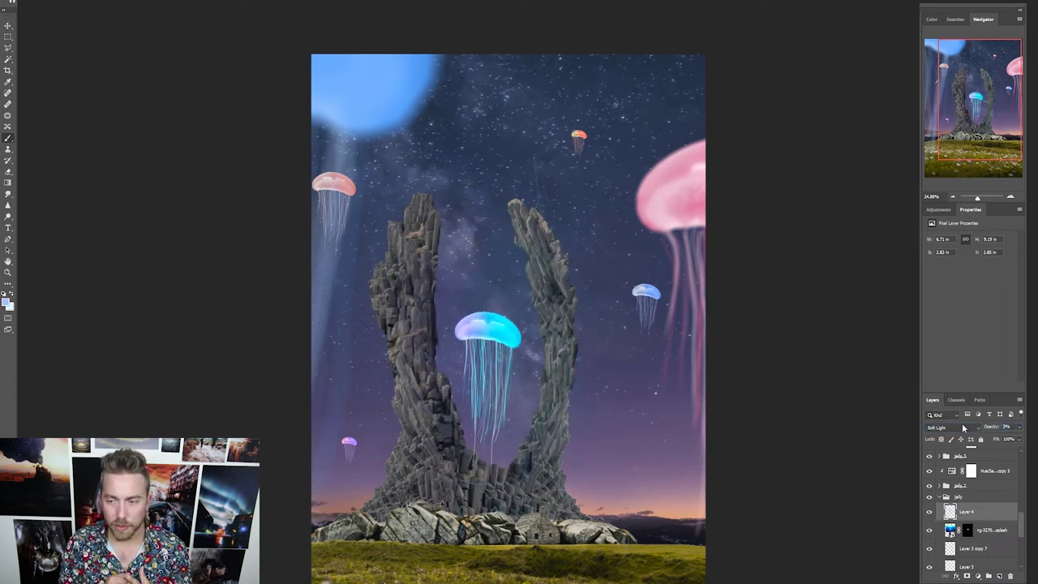
Step: Show the rock's Levels 2 adjustment and add a new layer above it, clipped to the rock
scroll(536, 244, down, 4)
scroll(966, 503, down, 5)
click(930, 475)
click(989, 476)
click(1000, 576)
alt+click(996, 484)
Step: Paint small highlights in the jellyfish's cyan on the right rock arm's facets facing the central jellyfish
scroll(533, 286, up, 10)
drag(600, 208, 542, 223)
key(x)
alt+click(325, 184)
drag(546, 166, 560, 188)
drag(611, 109, 584, 112)
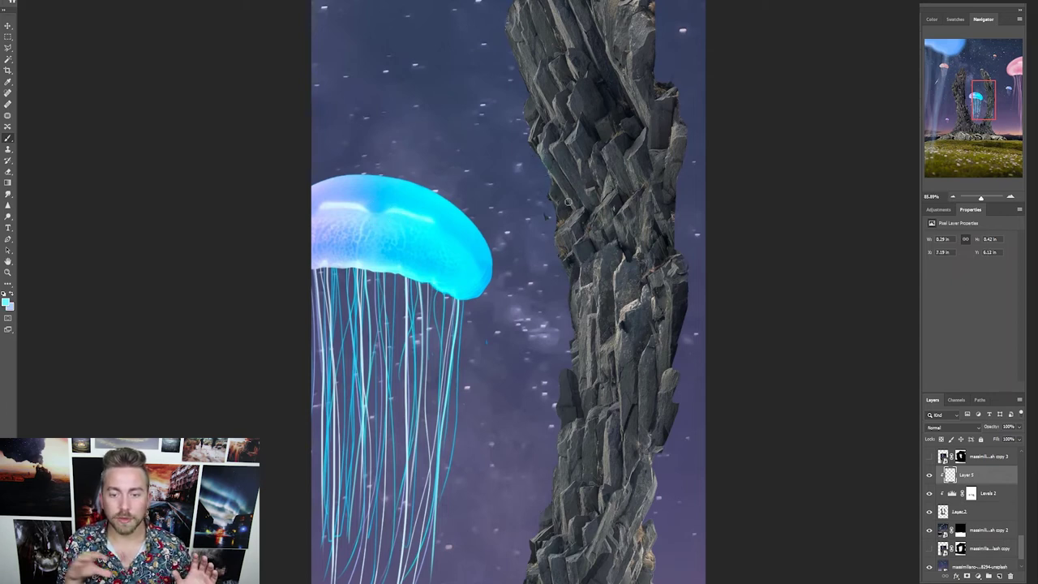
mouse_move(558, 235)
mouse_down()
mouse_move(581, 381)
mouse_move(601, 210)
mouse_up()
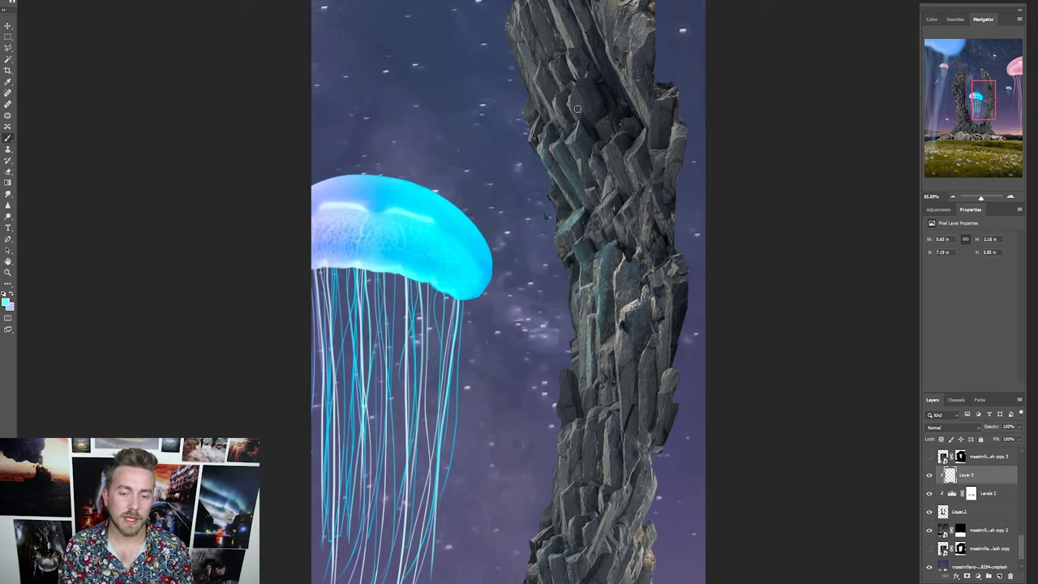
drag(545, 96, 562, 127)
Step: Add finer cyan highlights to the ridges and deeper crevices in the middle of the right rock arm
scroll(654, 296, down, 5)
scroll(625, 261, up, 9)
drag(580, 350, 584, 421)
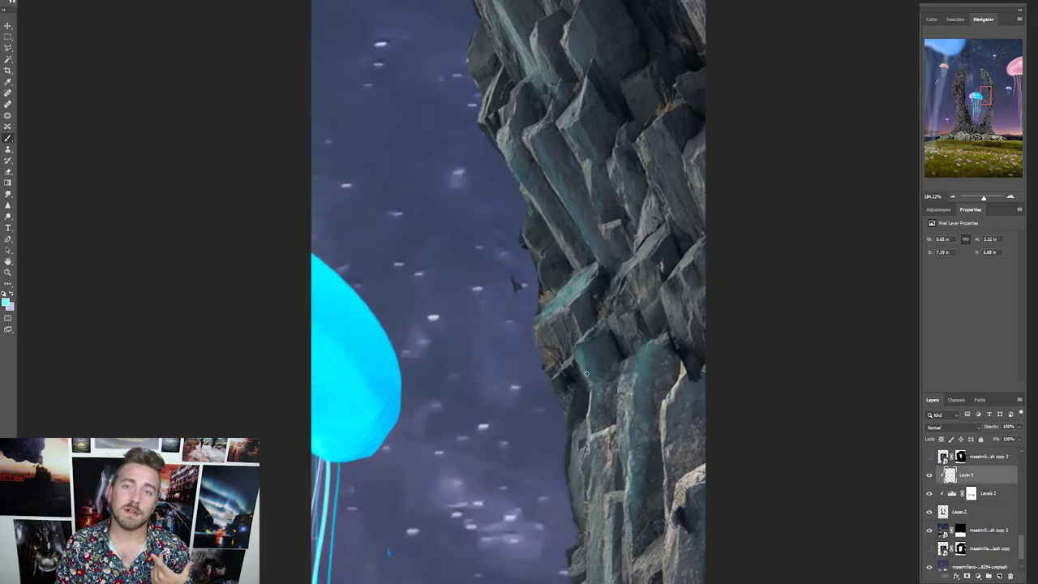
mouse_move(575, 507)
mouse_down()
mouse_move(582, 455)
mouse_move(600, 486)
mouse_move(629, 412)
mouse_up()
scroll(600, 486, down, 5)
mouse_move(625, 231)
mouse_down()
mouse_move(653, 287)
mouse_move(642, 342)
mouse_up()
mouse_move(622, 333)
mouse_down()
mouse_move(616, 309)
mouse_move(628, 342)
mouse_up()
drag(584, 307, 584, 344)
drag(584, 338, 573, 360)
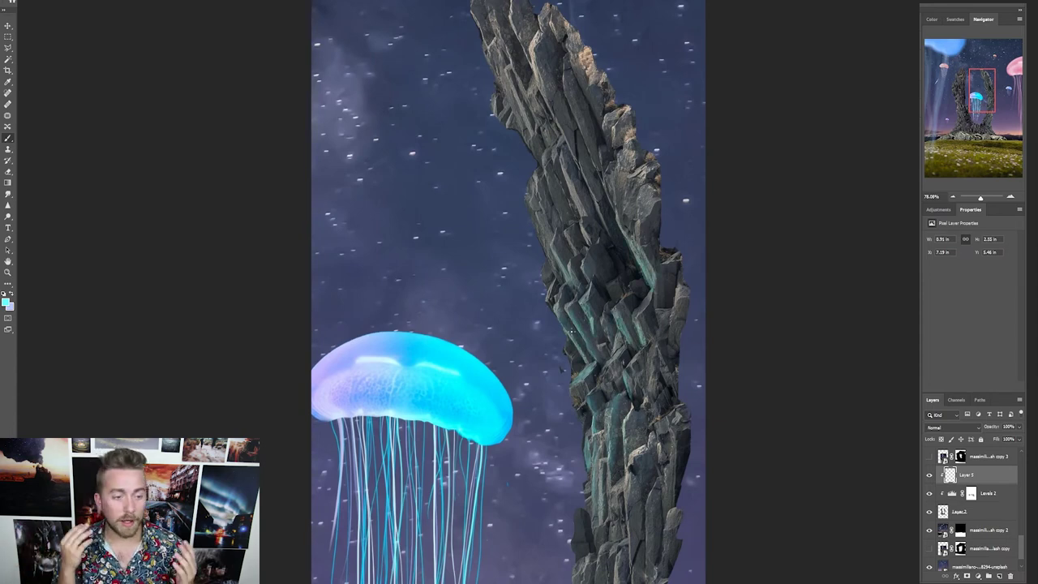
Step: Paint fine cyan highlights on the ridges and facets of the upper and middle right rock arm facing the jellyfish
scroll(571, 353, down, 9)
scroll(623, 243, up, 7)
scroll(622, 243, up, 3)
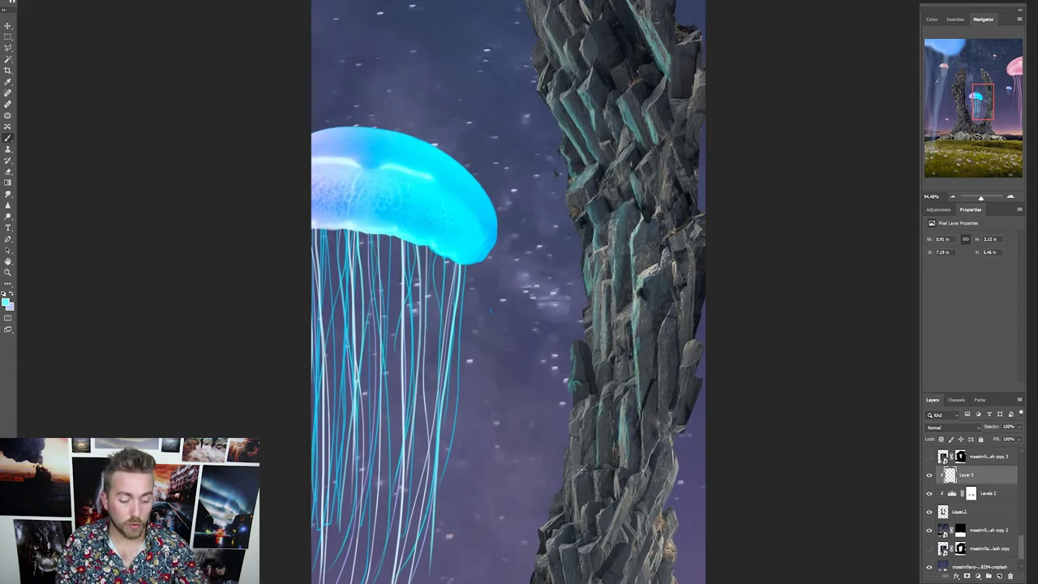
scroll(596, 475, down, 5)
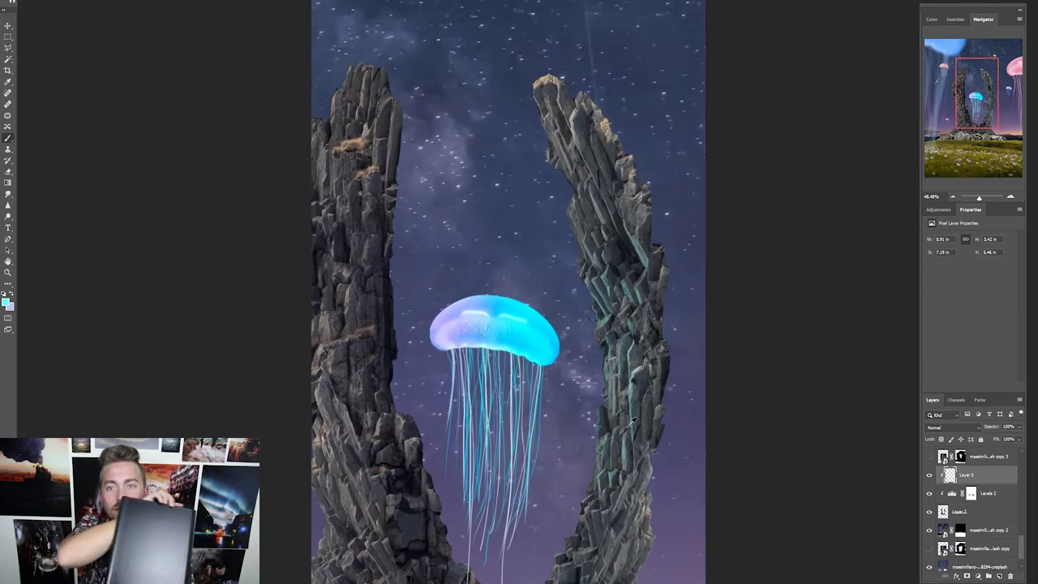
scroll(632, 420, down, 3)
scroll(505, 234, up, 6)
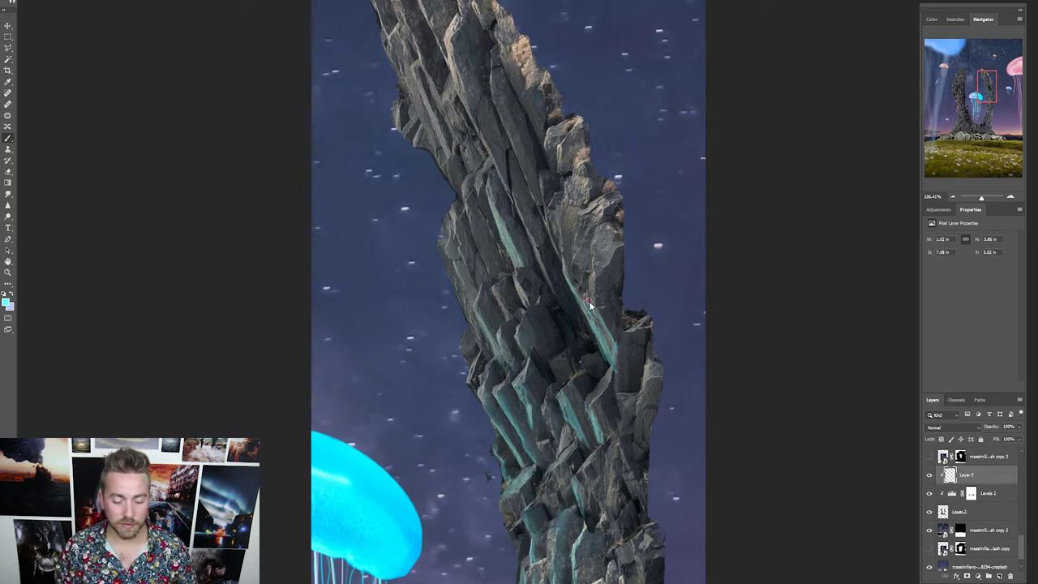
drag(461, 268, 472, 299)
drag(460, 226, 470, 266)
drag(508, 188, 537, 258)
drag(480, 297, 496, 329)
drag(453, 262, 473, 328)
drag(571, 401, 586, 451)
mouse_move(581, 477)
mouse_down()
mouse_move(584, 503)
mouse_move(601, 514)
mouse_up()
drag(555, 476, 561, 502)
drag(552, 432, 552, 450)
Step: Enlarge the brush and brush a broad soft cyan glow over the right rock arm's inner side
scroll(552, 462, down, 5)
key(bracketright)
key(bracketright)
key(bracketright)
key(bracketright)
key(bracketright)
key(bracketright)
key(bracketright)
key(bracketright)
drag(516, 336, 534, 463)
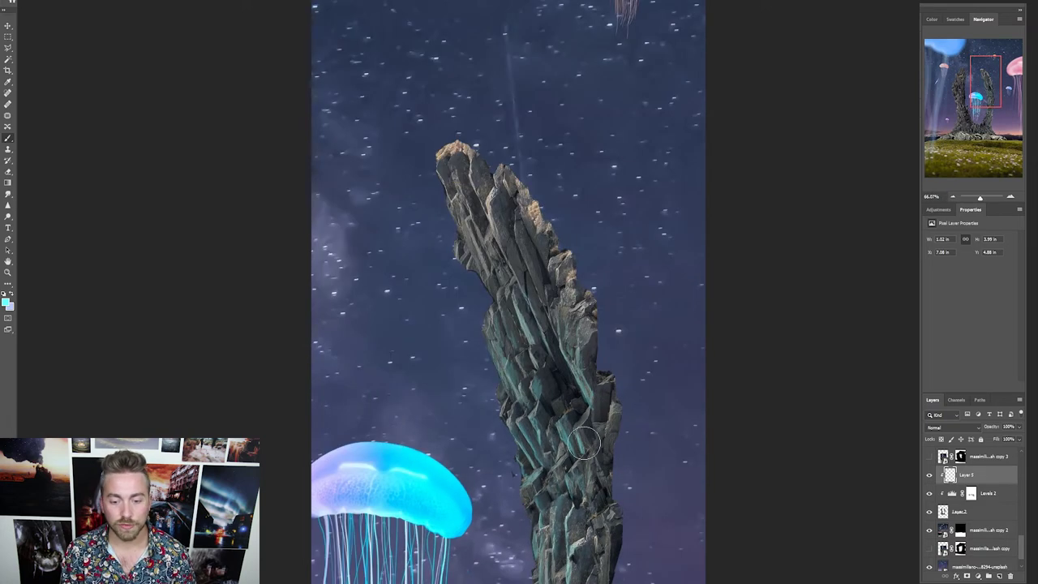
scroll(552, 353, down, 3)
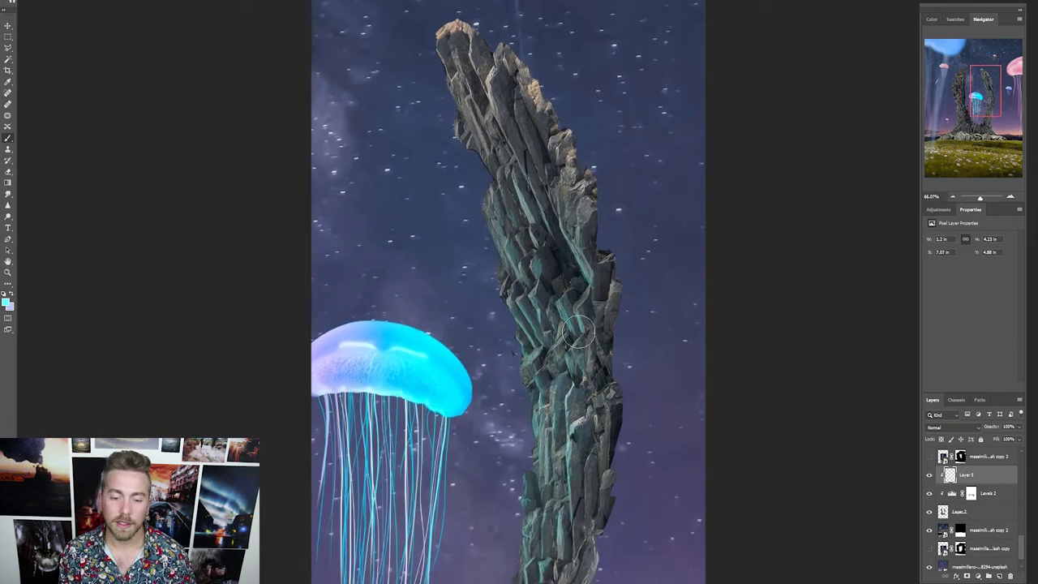
Step: Sample pale lilac from the central jellyfish and paint highlights along the left rock arm's inner edge
key(ctrl+0)
scroll(484, 249, up, 3)
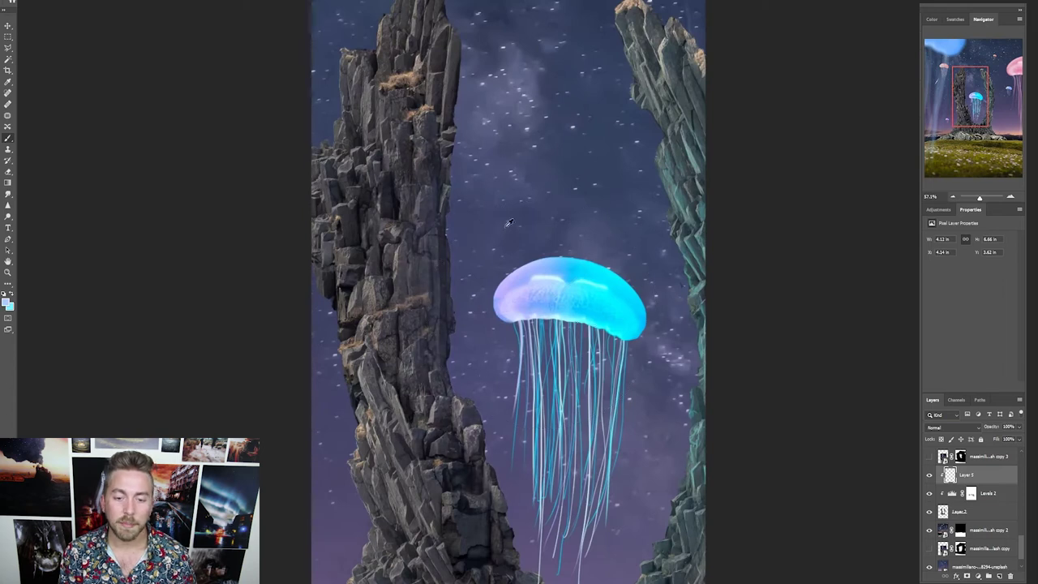
scroll(484, 250, up, 2)
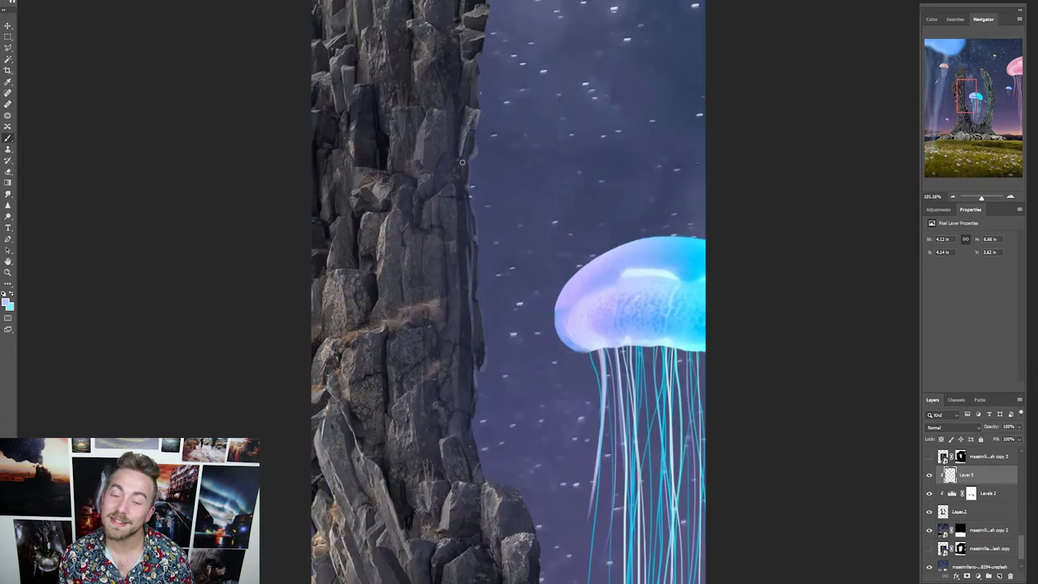
drag(462, 162, 473, 83)
scroll(535, 347, down, 2)
click(932, 19)
alt+click(570, 305)
scroll(528, 413, up, 4)
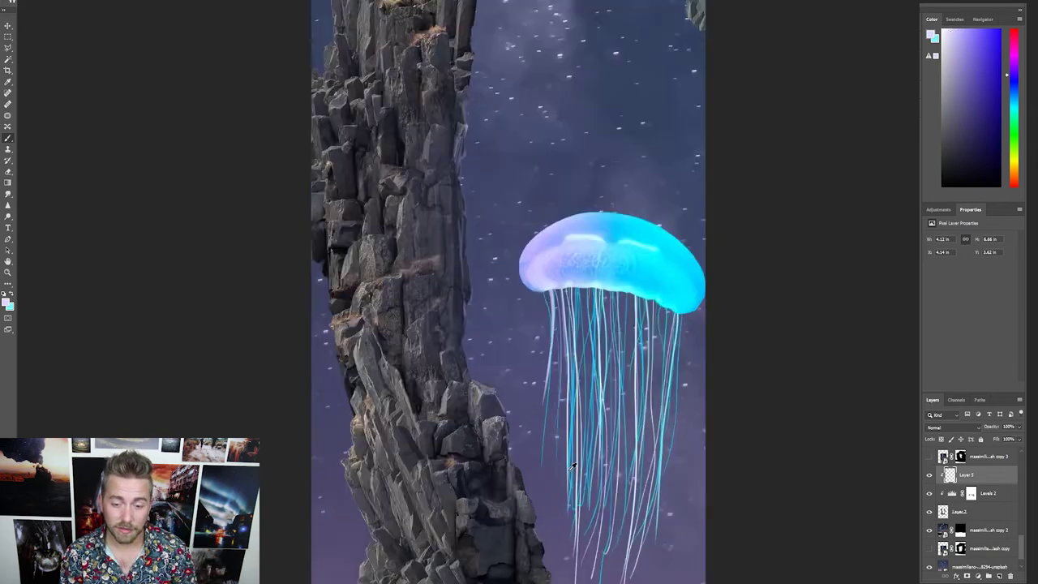
mouse_move(594, 267)
mouse_down()
mouse_move(563, 167)
mouse_move(541, 146)
mouse_move(574, 193)
mouse_up()
scroll(549, 510, down, 4)
scroll(549, 510, up, 3)
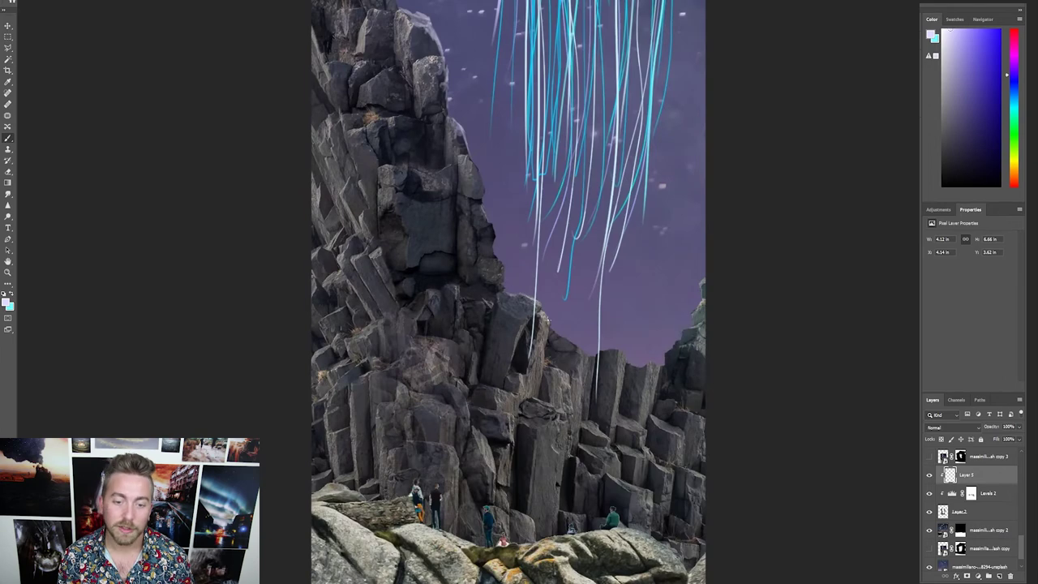
Step: Extend the lilac highlights up the left rock arm's inner edge to its tip
scroll(579, 47, down, 5)
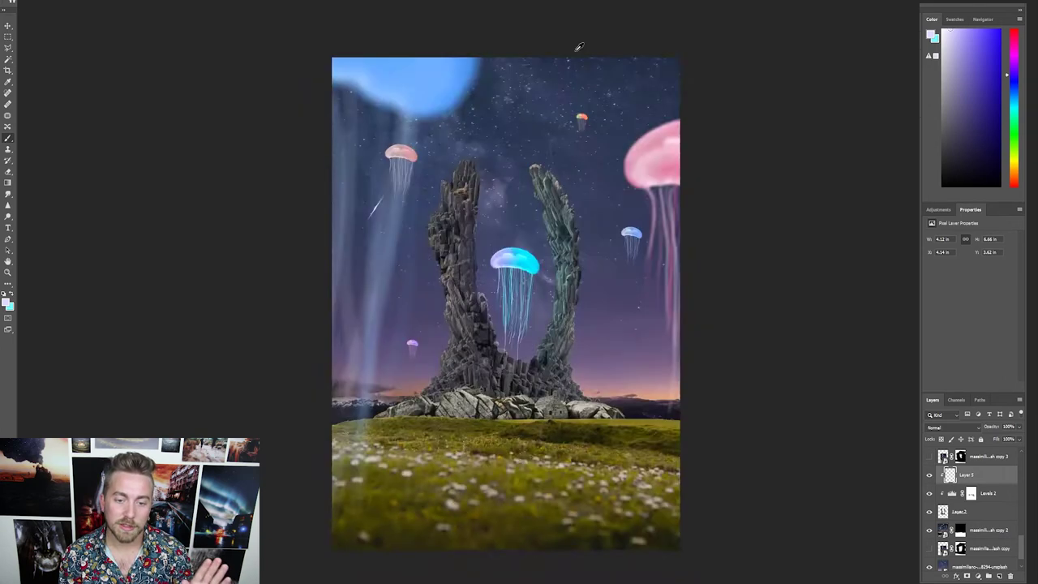
scroll(467, 193, up, 4)
drag(472, 181, 465, 74)
scroll(466, 81, down, 2)
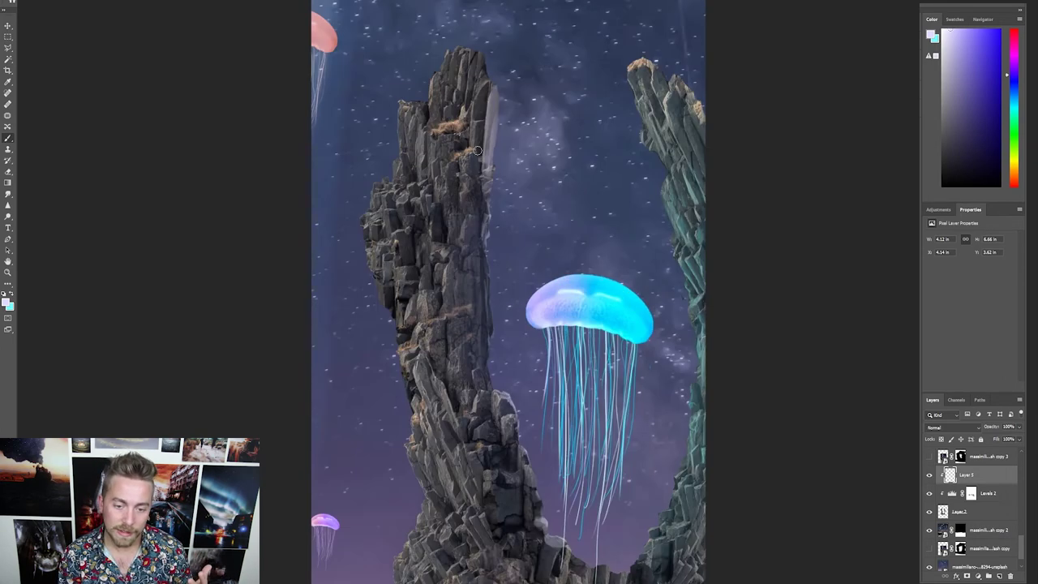
scroll(476, 152, up, 4)
mouse_move(463, 235)
mouse_down()
mouse_move(472, 316)
mouse_move(466, 111)
mouse_up()
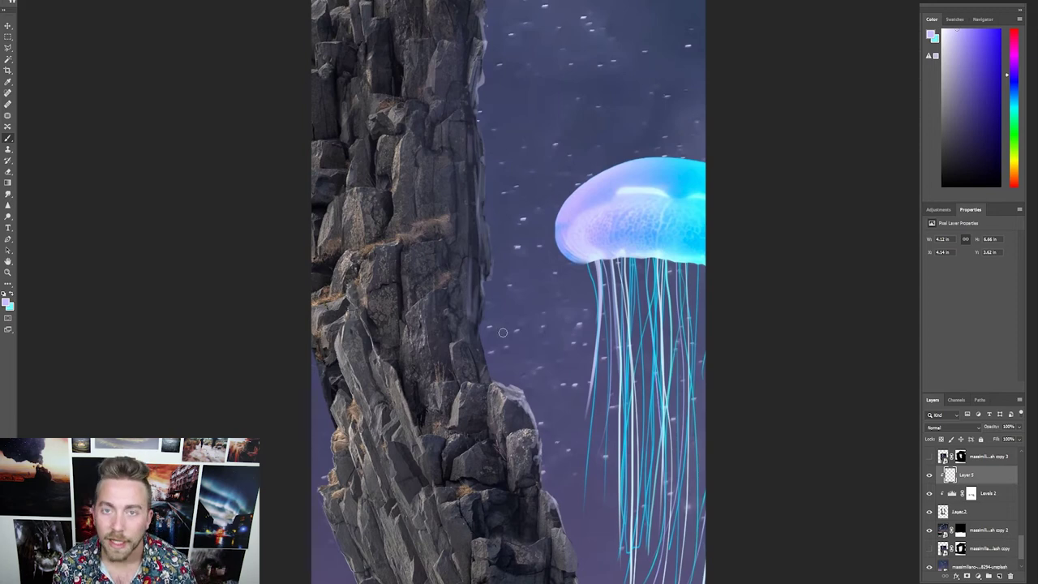
scroll(507, 339, down, 3)
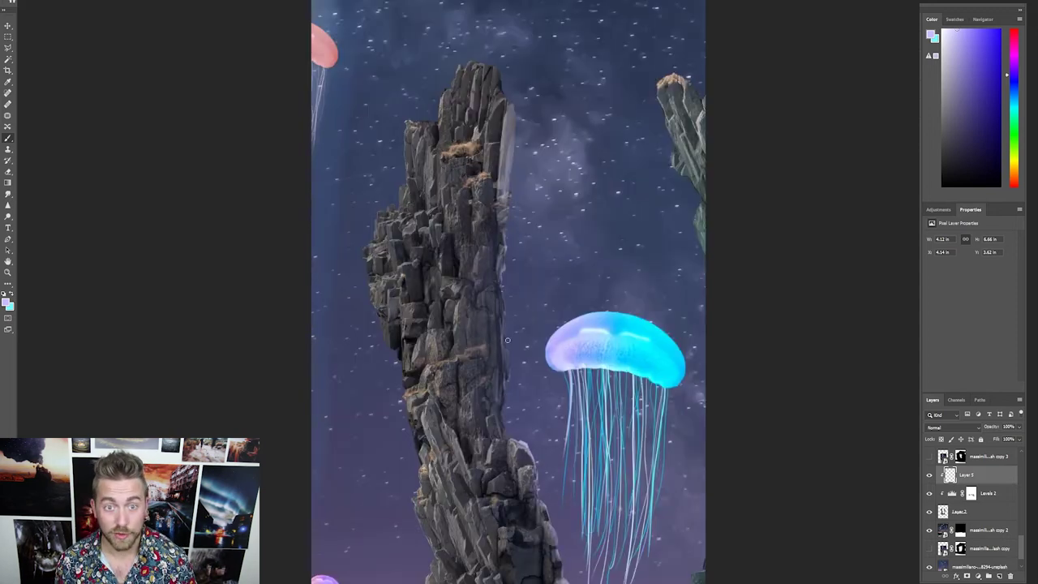
scroll(497, 299, down, 4)
key(e)
scroll(495, 187, up, 4)
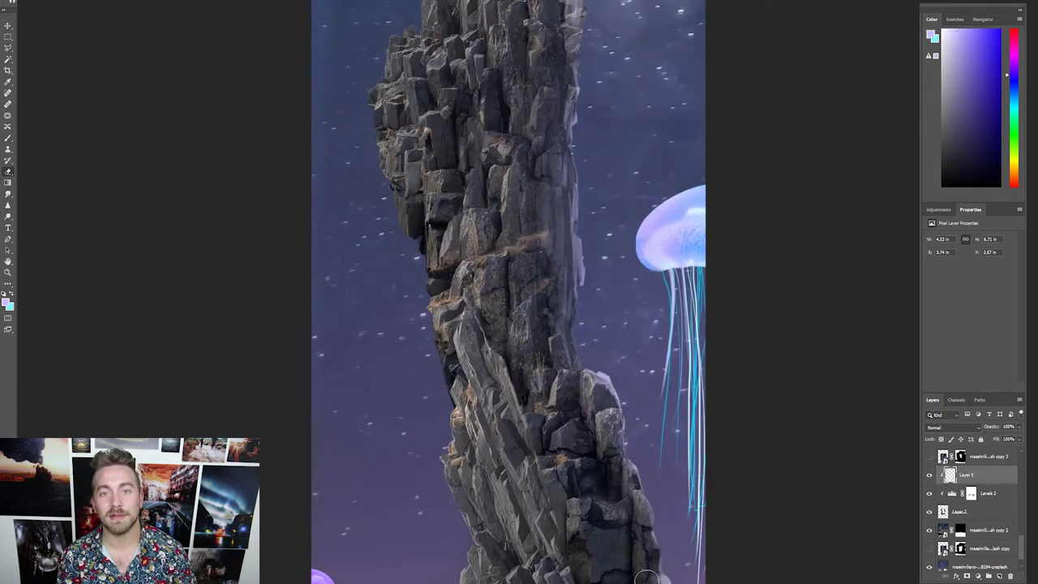
scroll(564, 545, down, 4)
scroll(550, 369, up, 5)
scroll(480, 442, down, 4)
Step: Paint cyan highlights on the low rocks between the two arms, below the right arm
key(b)
key(x)
scroll(437, 389, up, 2)
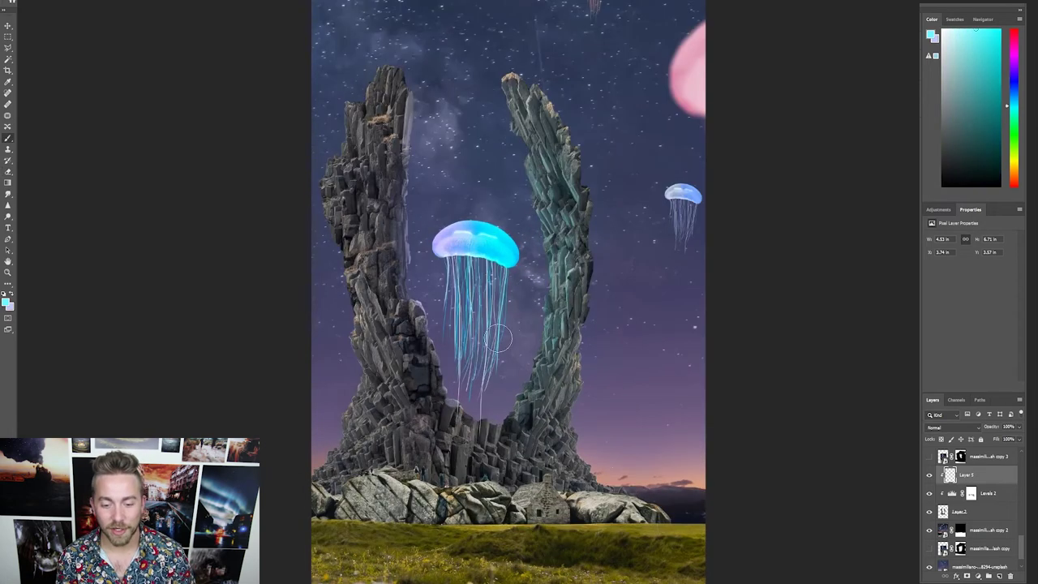
scroll(495, 446, up, 3)
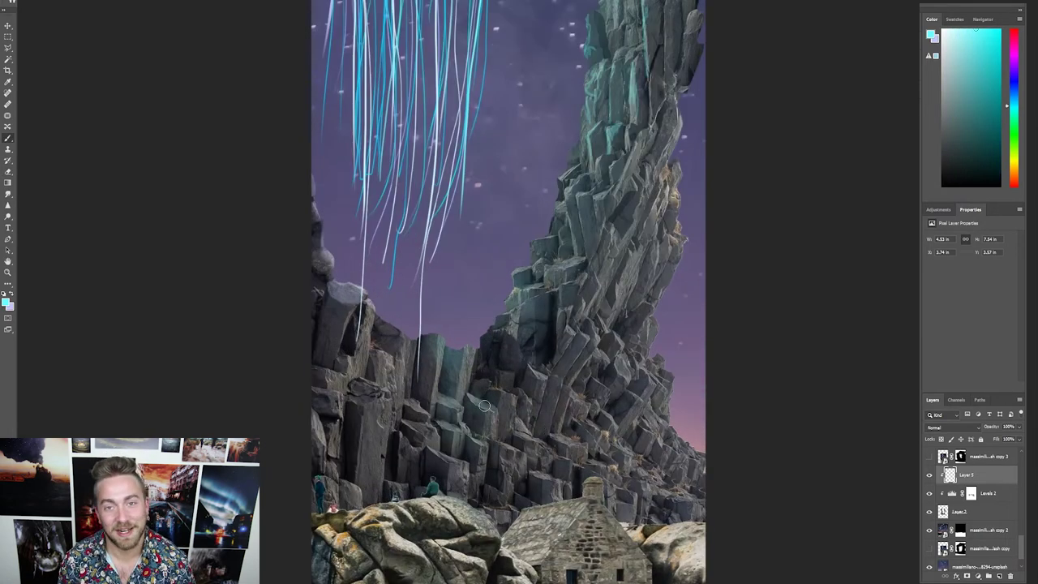
drag(528, 366, 529, 435)
drag(469, 432, 483, 444)
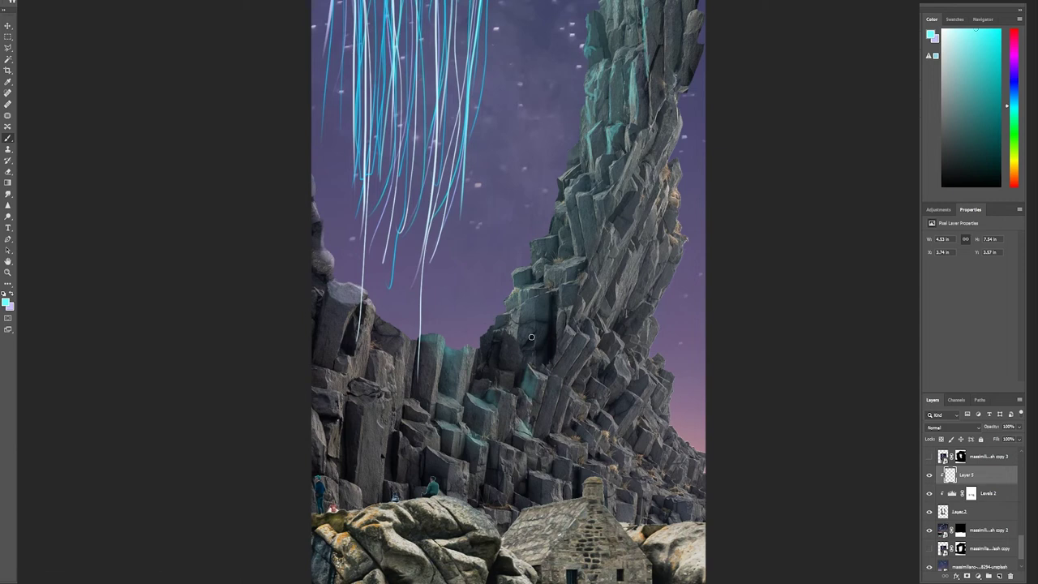
Step: Shift the lilac brush colour to pink-magenta and paint highlights on the low rocks at the left arm's base
key(x)
click(1014, 52)
drag(374, 352, 389, 349)
drag(375, 315, 374, 355)
drag(352, 388, 386, 401)
scroll(454, 406, down, 4)
scroll(334, 224, up, 2)
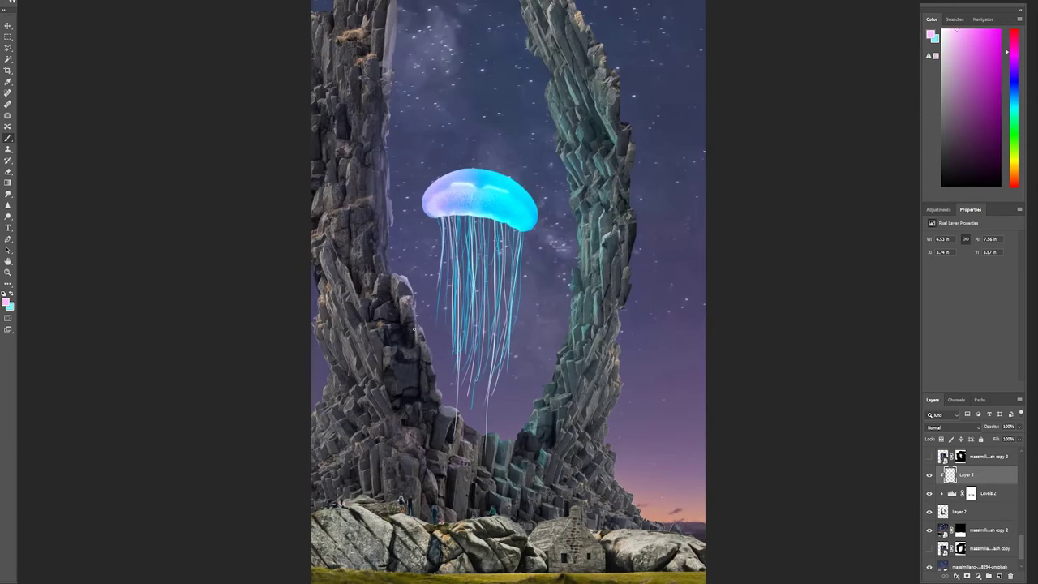
Step: Paint soft pink light on the upper left arm's inner edge, brush over the upper right arm, and sample blue from the jellyfish
scroll(487, 324, down, 2)
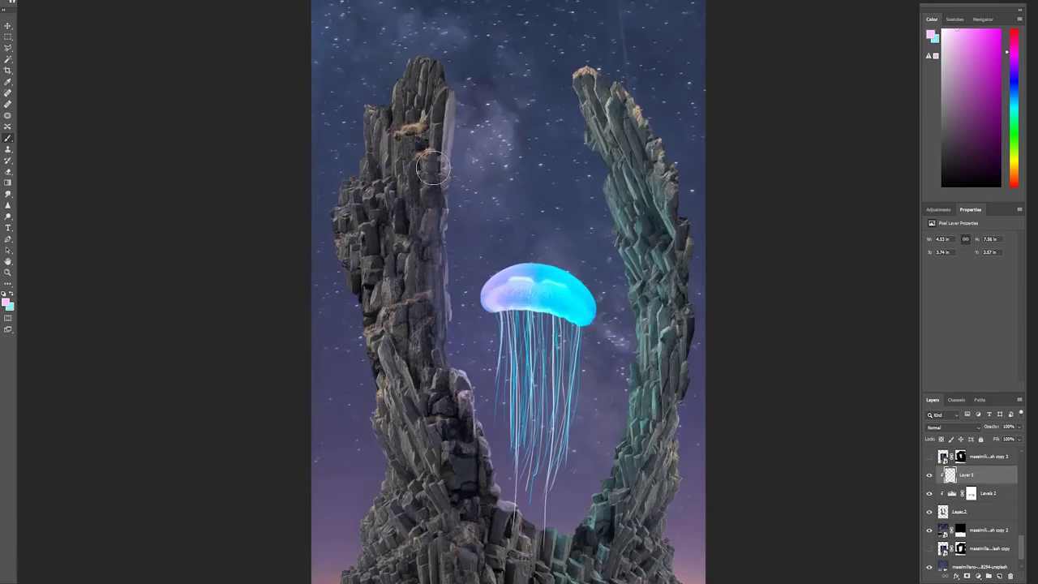
scroll(470, 340, up, 2)
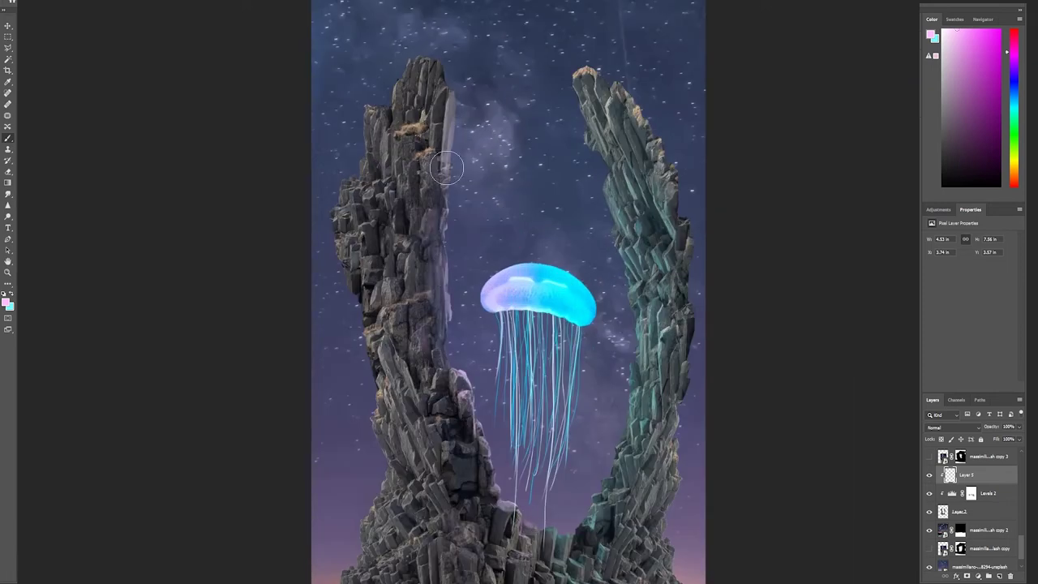
drag(442, 99, 447, 170)
drag(460, 114, 454, 155)
mouse_move(563, 88)
mouse_down()
mouse_move(627, 162)
mouse_move(588, 133)
mouse_move(601, 115)
mouse_move(619, 146)
mouse_up()
key(x)
key(x)
key(x)
scroll(535, 292, down, 3)
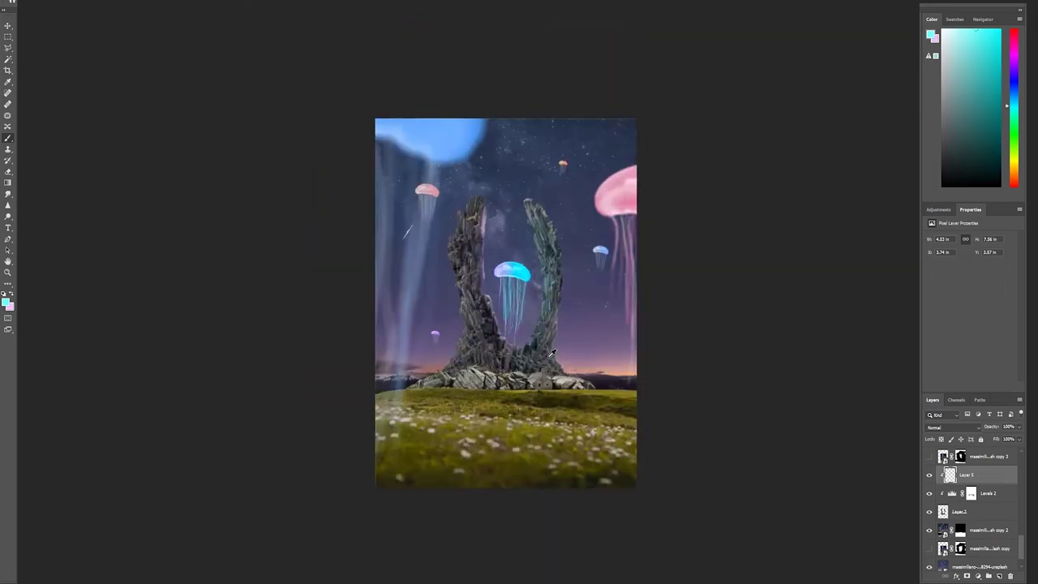
scroll(555, 338, up, 2)
alt+click(527, 215)
key(x)
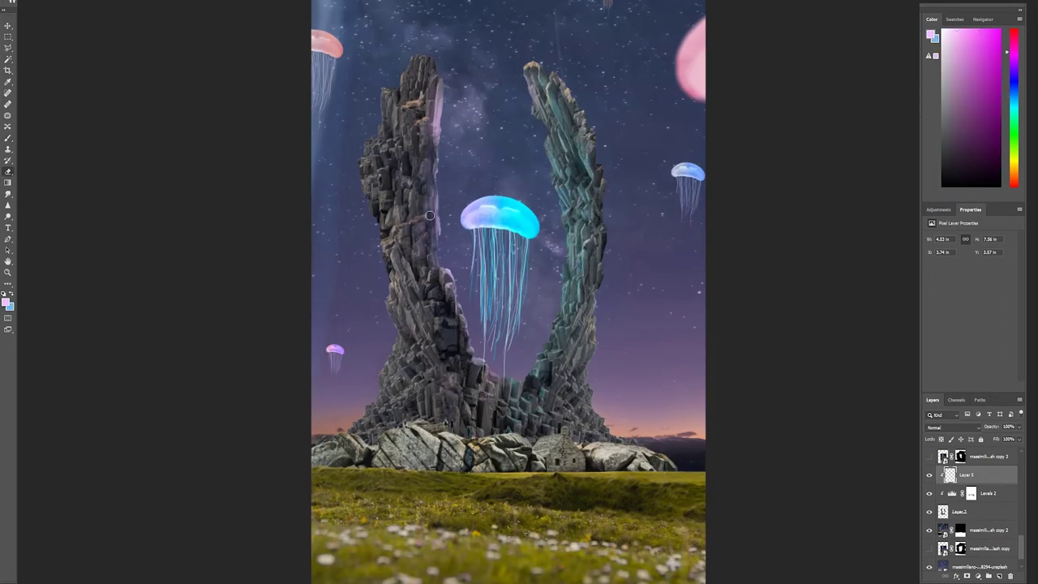
Step: Erase the excess pink paint along the left rock arm's inner edge
key(e)
scroll(430, 219, up, 5)
mouse_move(459, 212)
mouse_down()
mouse_move(502, 281)
mouse_move(463, 470)
mouse_up()
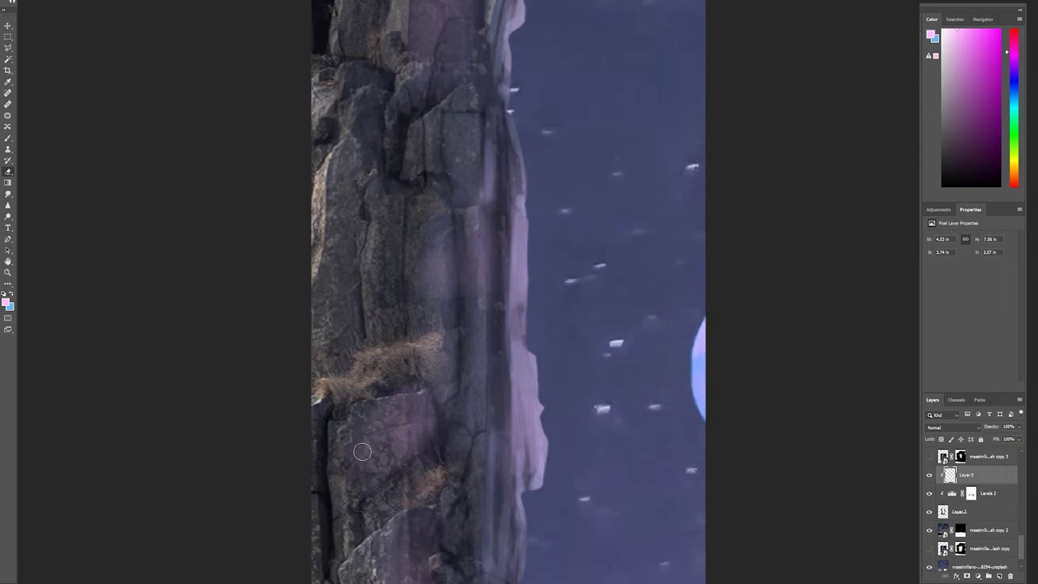
mouse_move(519, 331)
mouse_down()
mouse_move(535, 442)
mouse_move(502, 329)
mouse_move(519, 389)
mouse_move(513, 564)
mouse_up()
scroll(462, 497, down, 5)
scroll(464, 335, up, 3)
Step: Repaint thinner highlights on the left arm's inner edge, undo the last stroke, and sweep a large soft glow over the right arm
key(b)
scroll(499, 245, up, 5)
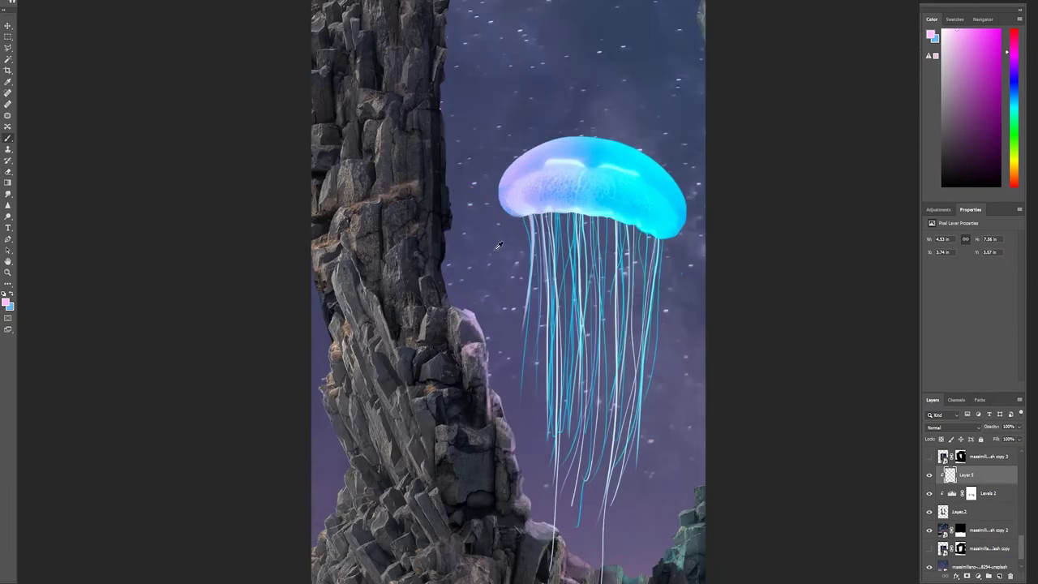
drag(441, 113, 441, 241)
drag(448, 276, 457, 312)
drag(440, 107, 446, 223)
mouse_move(440, 63)
mouse_down()
mouse_move(442, 185)
mouse_move(449, 24)
mouse_move(411, 381)
mouse_move(432, 410)
mouse_move(410, 369)
mouse_move(452, 278)
mouse_move(457, 158)
mouse_up()
key(ctrl+z)
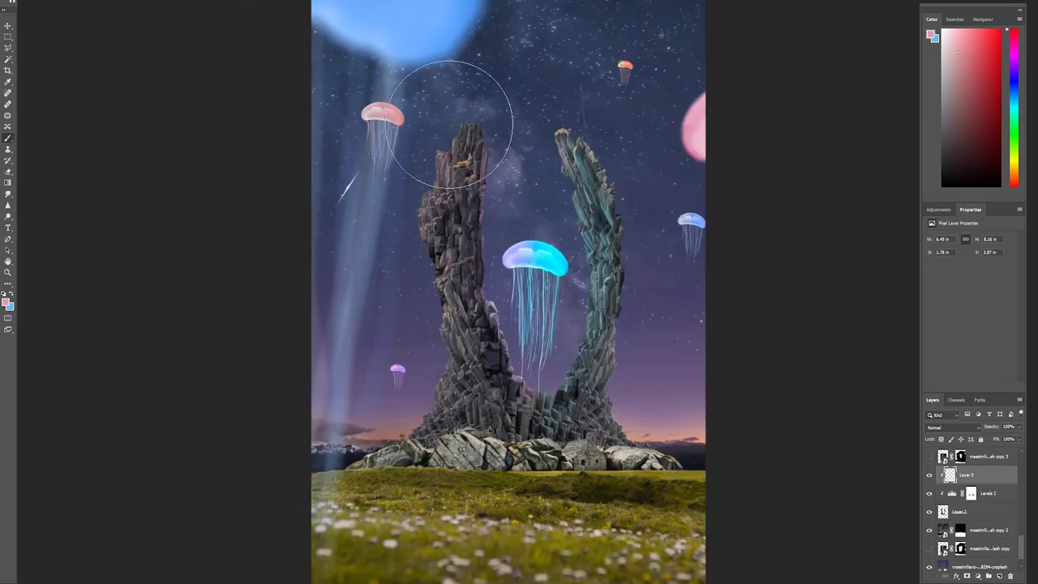
drag(568, 74, 660, 173)
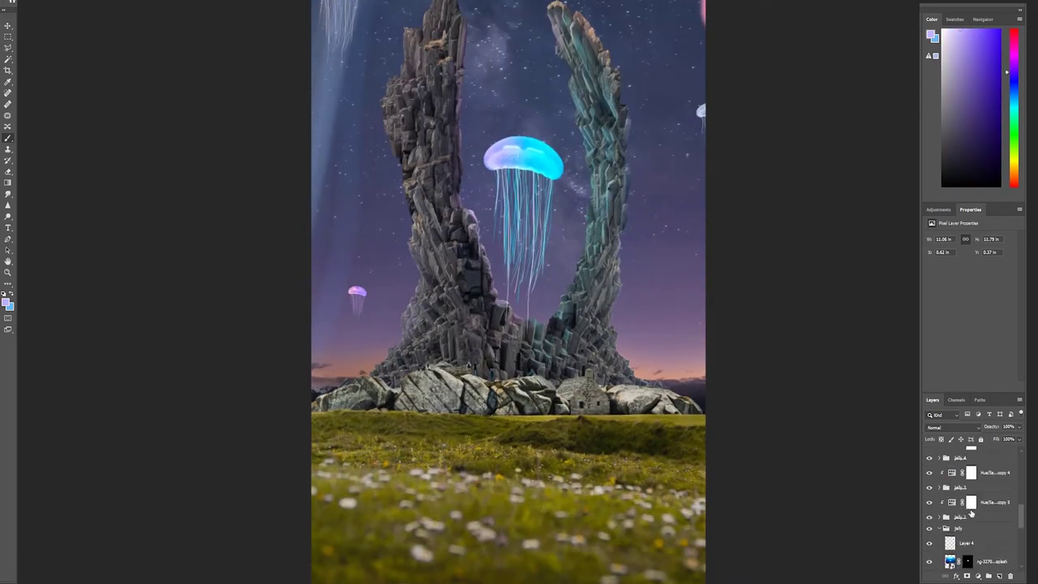
Step: Add a new layer above the foreground boulders' Levels 2 copy adjustment and clip it to the boulders
scroll(971, 513, down, 5)
scroll(936, 552, up, 8)
click(992, 488)
click(999, 576)
alt+click(992, 496)
Step: Paint sampled jellyfish cyan on the right boulders and stone house, and sampled lilac-pink on the left boulders
alt+click(533, 166)
mouse_move(531, 361)
mouse_down()
mouse_move(658, 375)
mouse_move(610, 393)
mouse_up()
key(x)
alt+click(493, 151)
mouse_move(448, 355)
mouse_down()
mouse_move(465, 345)
mouse_move(380, 361)
mouse_up()
drag(525, 284, 547, 327)
Step: Erase the excess colour from parts of the foreground boulders
key(e)
click(613, 436)
click(520, 441)
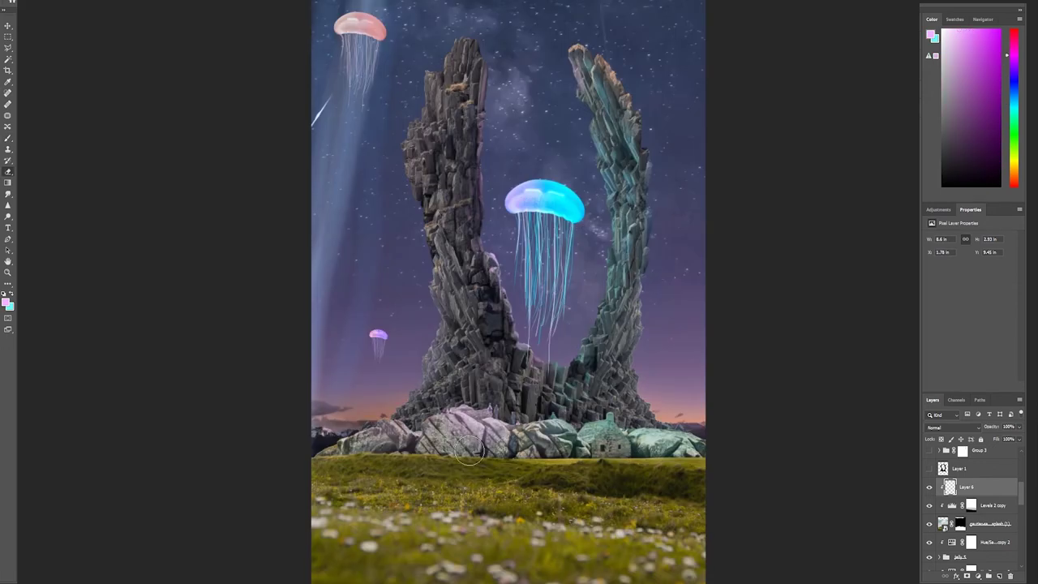
click(457, 422)
drag(484, 332, 410, 352)
Step: Add an unclipped layer at the top of the layer stack and start tinting the white meadow daisies cyan
click(995, 507)
key(ctrl+shift+alt+n)
key(ctrl+alt+g)
key(ctrl+alt+g)
alt+click(978, 496)
click(955, 168)
key(b)
drag(430, 411, 480, 413)
drag(501, 370, 576, 373)
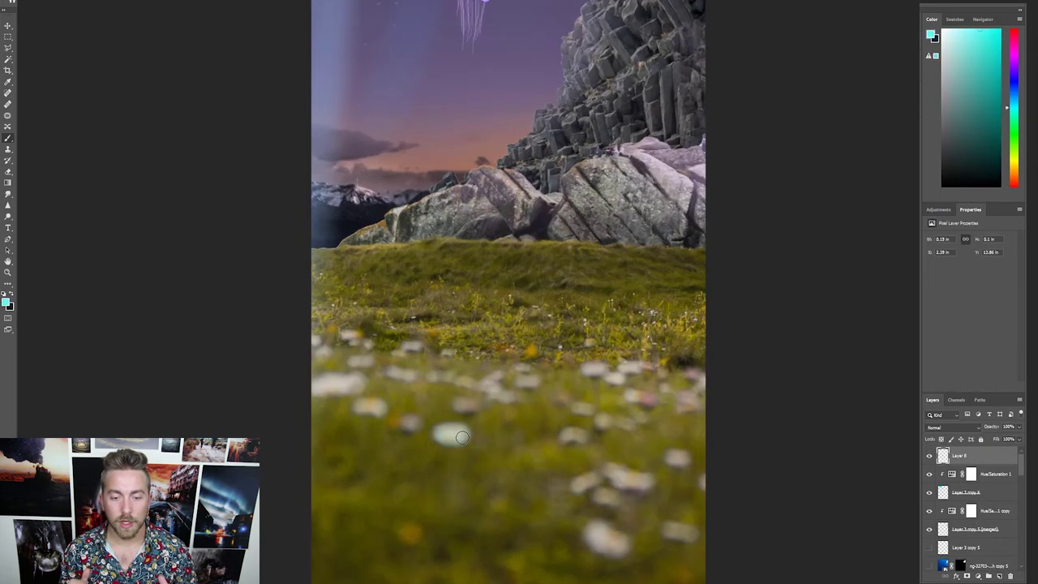
Step: Tint more foreground daisies, alternating between pink and cyan
drag(601, 532, 604, 549)
alt+click(444, 428)
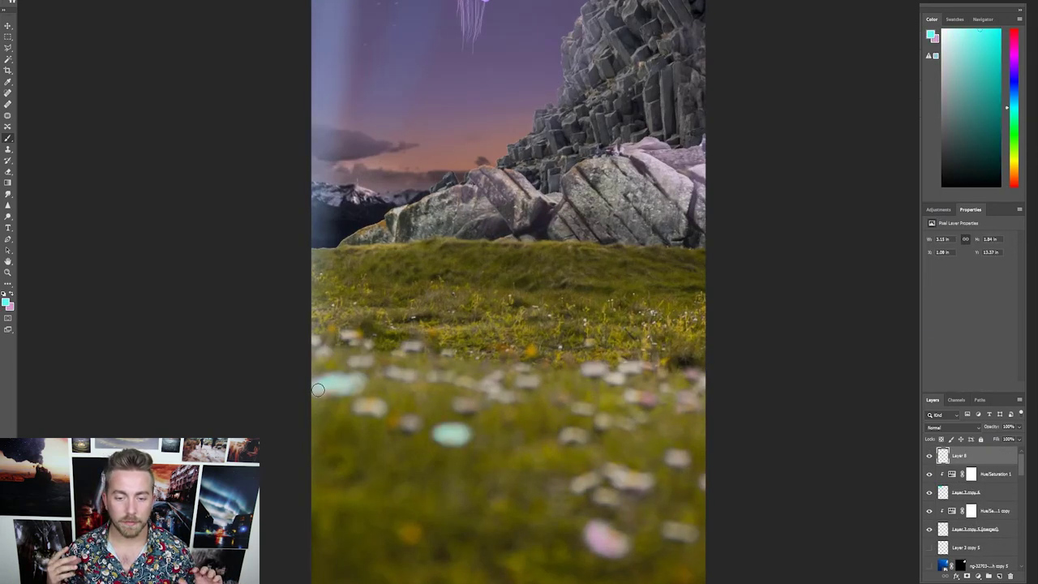
key(x)
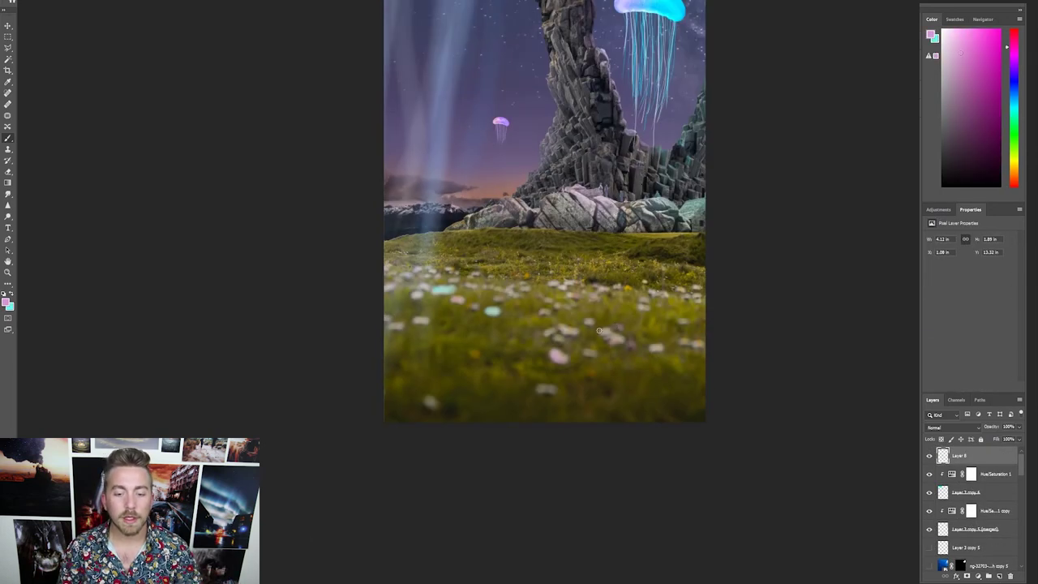
key(x)
key(x)
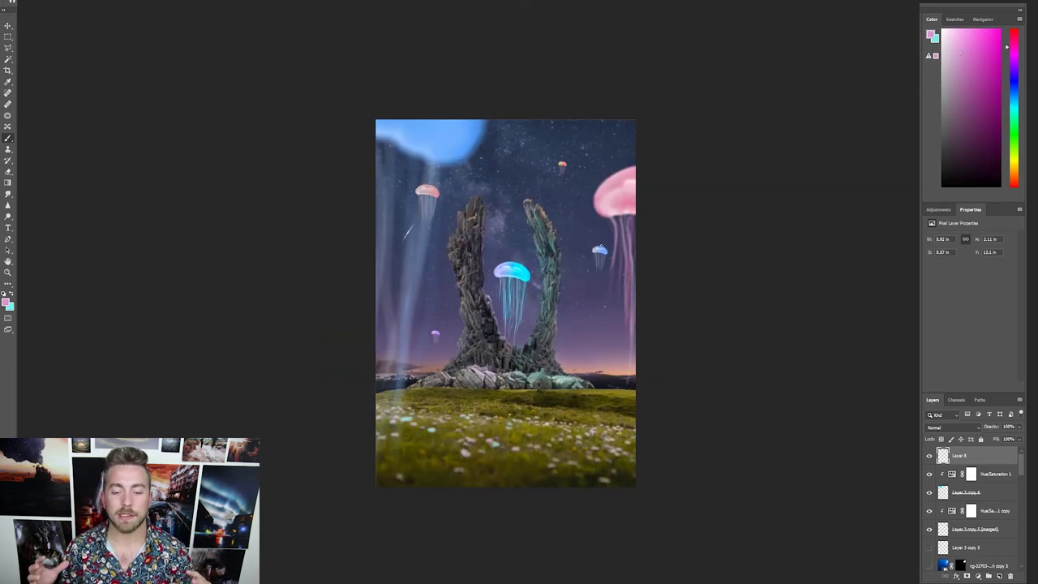
Step: Sample coral from the small distant orange jellyfish and tint further daisies across the meadow in coral and cyan
alt+click(563, 163)
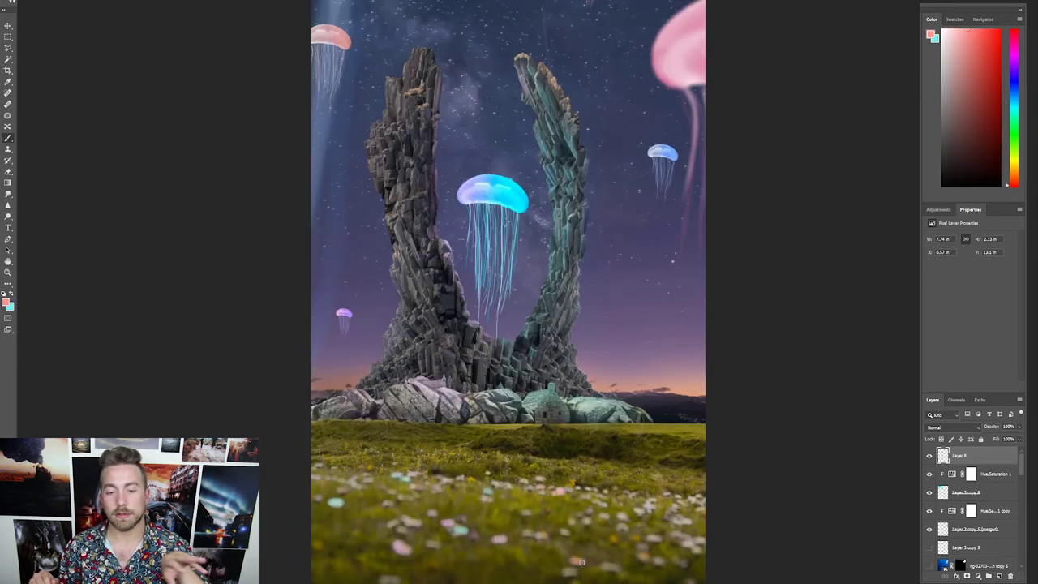
key(x)
click(570, 571)
click(606, 516)
click(622, 516)
key(x)
key(x)
scroll(519, 341, down, 5)
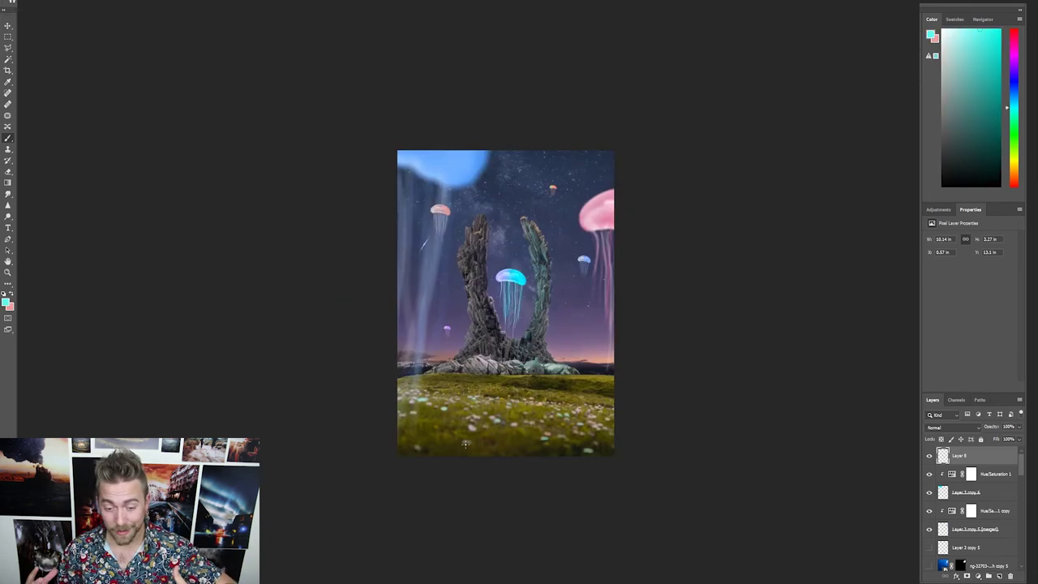
scroll(502, 357, up, 5)
click(423, 559)
key(x)
scroll(510, 414, down, 5)
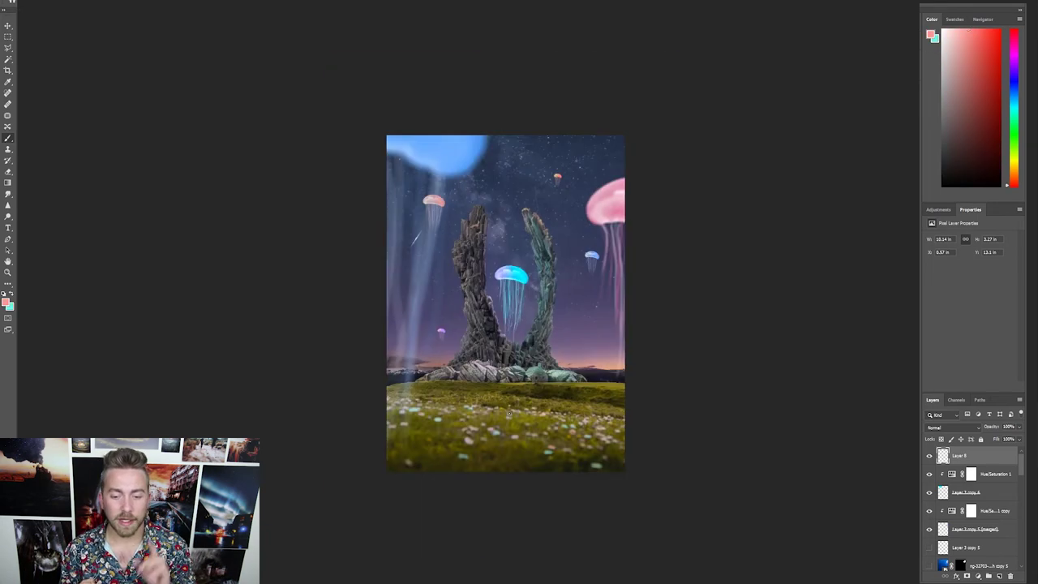
Step: Clip an Exposure adjustment and its duplicate to the rock formation, with the duplicate at exposure -0.58 and offset -0.0054, and invert both masks
scroll(973, 511, down, 5)
click(983, 511)
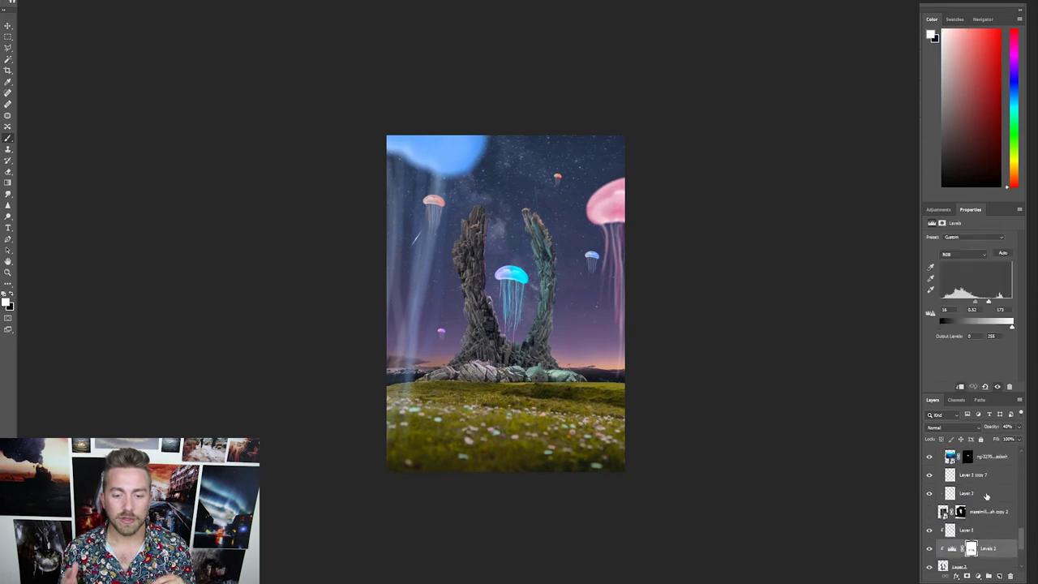
drag(970, 259, 971, 277)
alt+click(990, 522)
key(ctrl+j)
alt+click(985, 520)
key(ctrl+i)
scroll(509, 324, up, 5)
click(971, 531)
key(ctrl+i)
Step: Paint white on the first Exposure mask along the inner faces of both rock arms and the left arm's lower side
scroll(539, 258, up, 3)
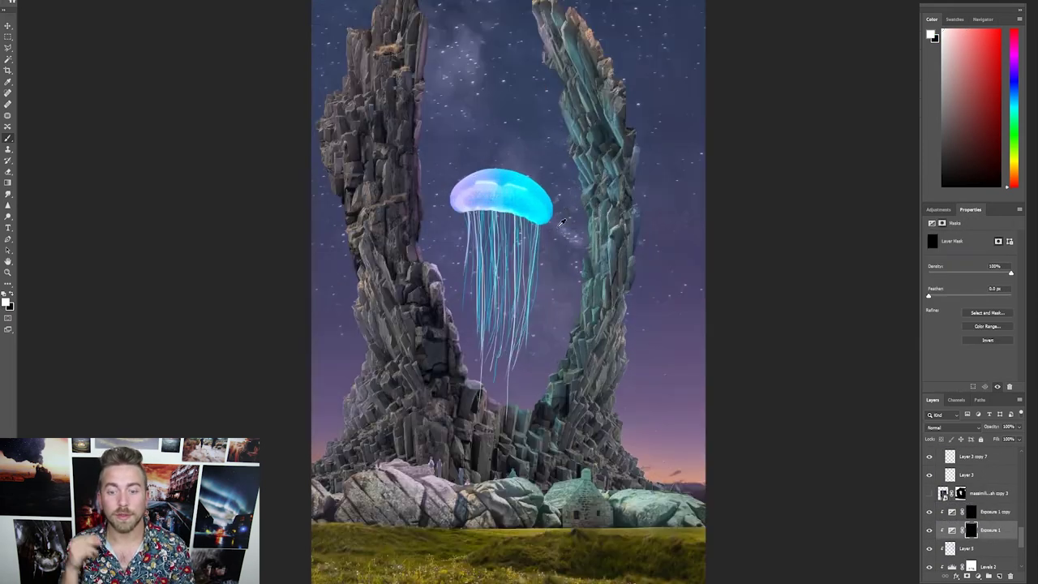
mouse_move(562, 363)
mouse_down()
mouse_move(563, 53)
mouse_move(578, 296)
mouse_move(537, 452)
mouse_up()
key(x)
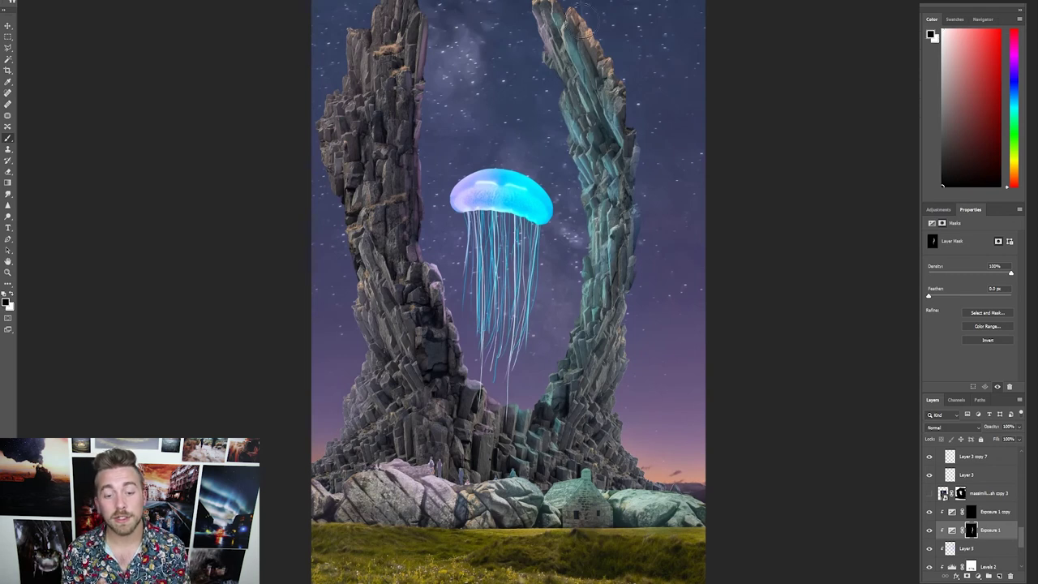
key(x)
drag(418, 248, 479, 400)
drag(412, 40, 415, 181)
mouse_move(362, 418)
mouse_down()
mouse_move(361, 318)
mouse_move(387, 329)
mouse_up()
Step: Paint the duplicate Exposure adjustment's mask white over the rock base and up the left arm to darken those areas
scroll(486, 275, down, 5)
click(970, 512)
drag(529, 391, 446, 391)
mouse_move(457, 322)
mouse_down()
mouse_move(440, 241)
mouse_move(455, 184)
mouse_up()
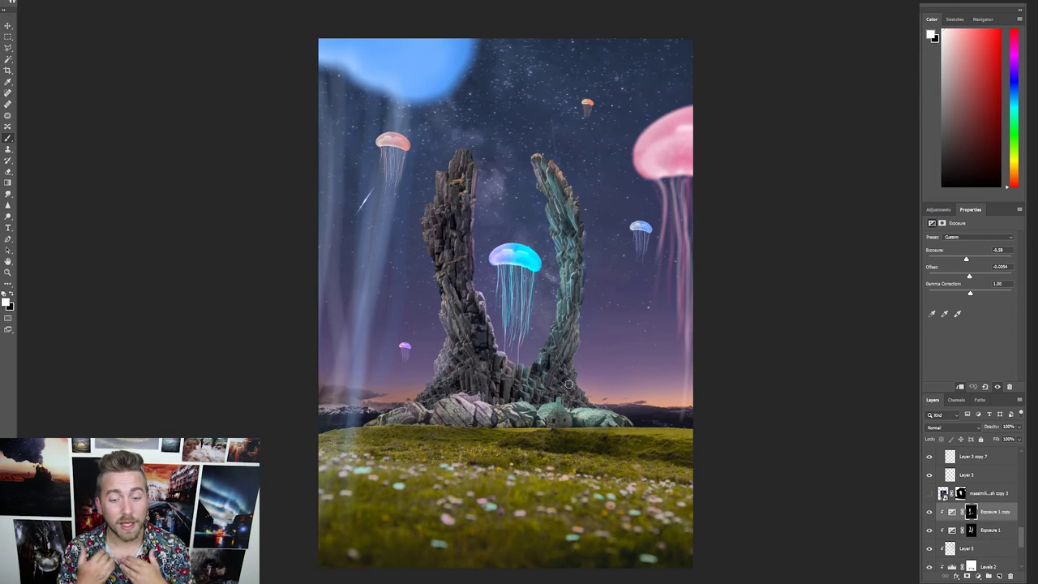
scroll(446, 356, down, 3)
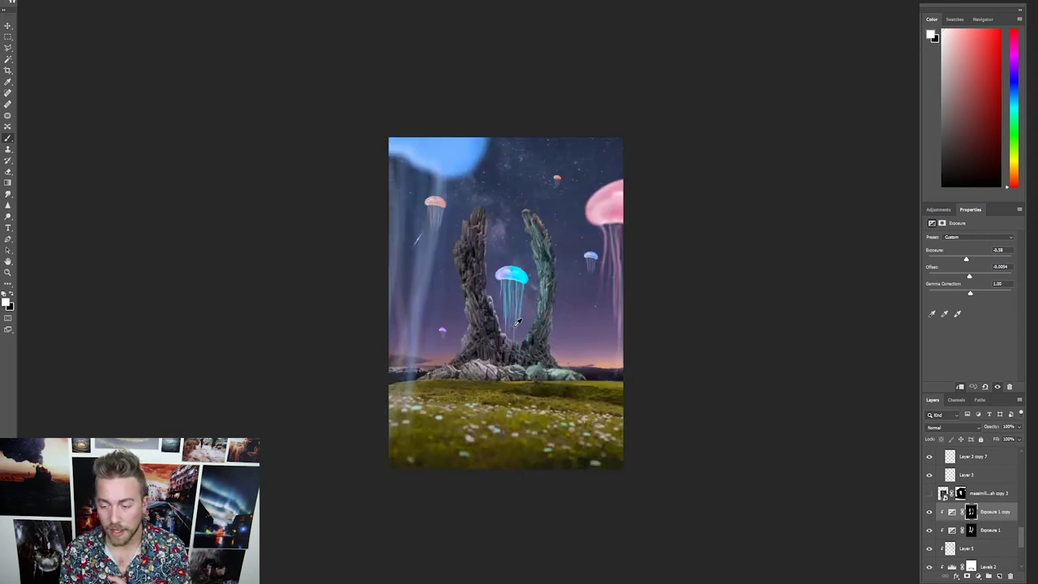
Step: Erase the leftover fringe along the outer edge of the cyan-lit rock arm on Layer 2 with a small eraser
scroll(487, 282, up, 5)
key(x)
click(971, 530)
scroll(648, 333, up, 5)
scroll(943, 501, down, 2)
scroll(943, 501, down, 1)
click(945, 531)
key(e)
scroll(669, 150, up, 4)
key(bracketleft)
key(bracketleft)
drag(649, 81, 647, 245)
key(bracketleft)
key(bracketleft)
key(bracketleft)
key(bracketleft)
key(bracketleft)
key(bracketleft)
key(bracketleft)
key(bracketleft)
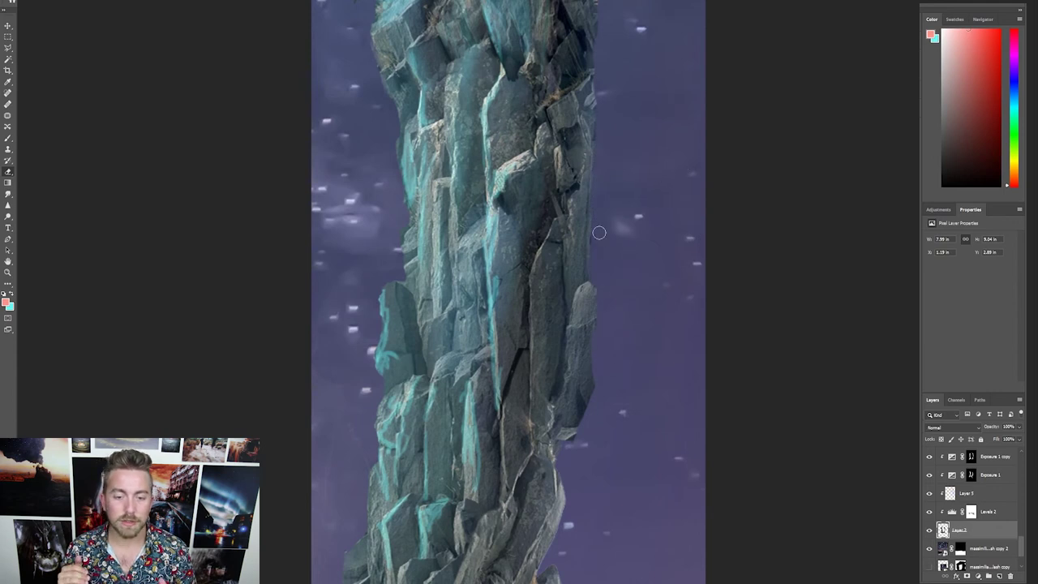
scroll(597, 237, down, 5)
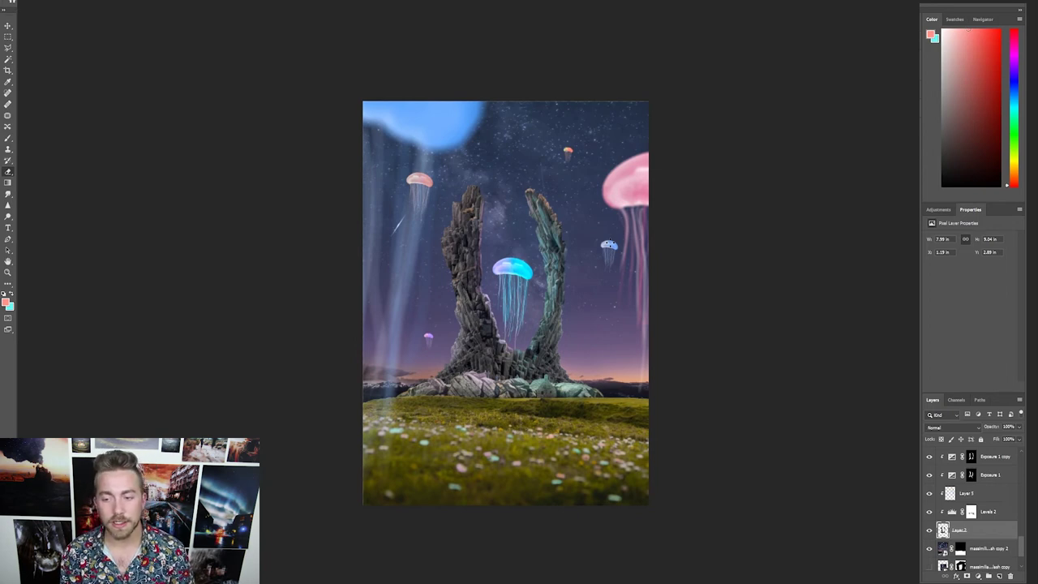
Step: Add a Levels adjustment directly above the base sky layer with input levels of 27, 0.83 and 242
scroll(994, 528, down, 2)
click(983, 543)
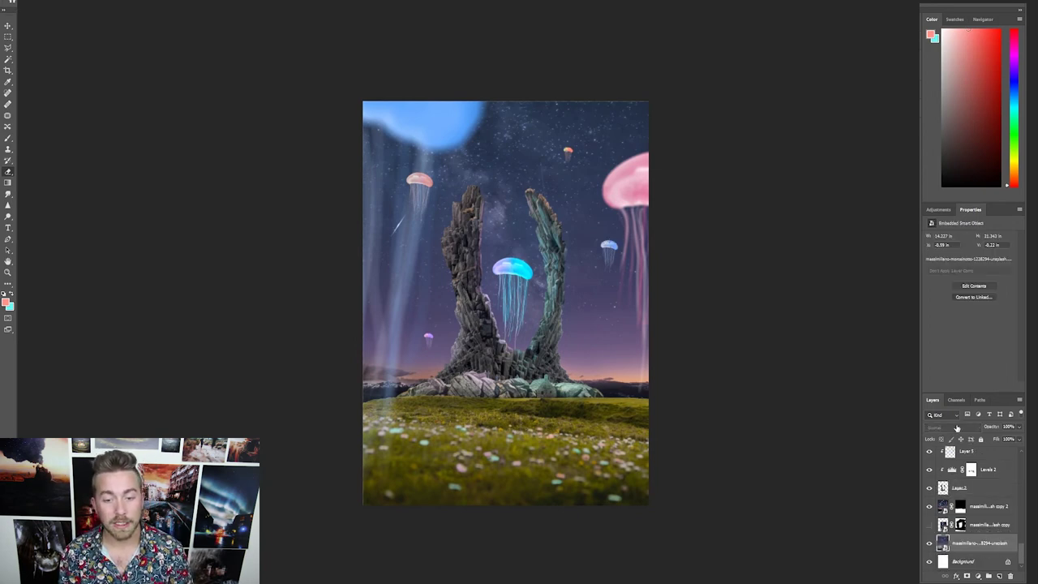
click(939, 210)
click(945, 238)
drag(942, 301, 984, 303)
drag(1012, 301, 1008, 303)
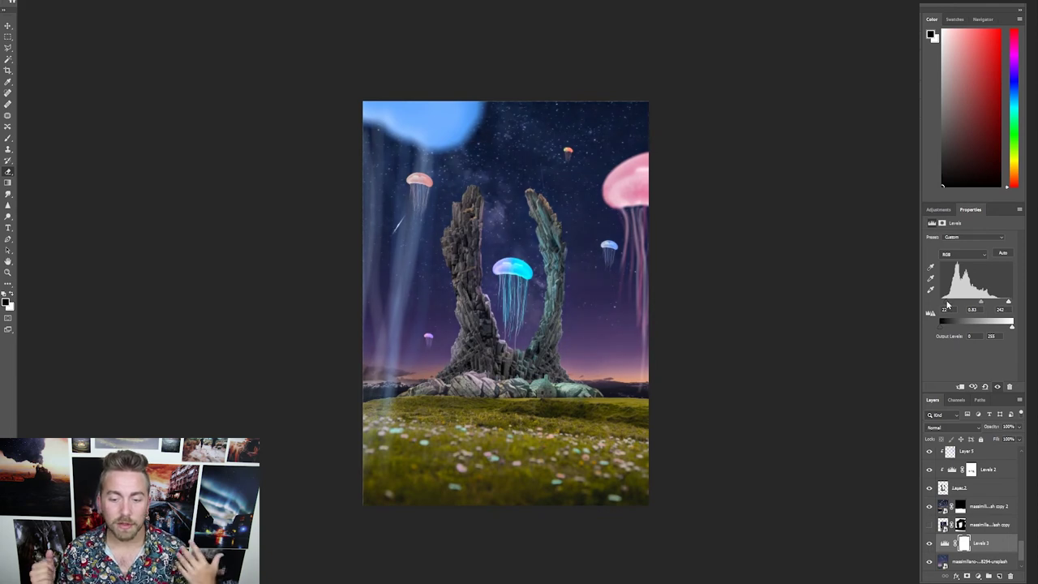
Step: Add a Levels adjustment to the masked sky copy above it, raise its black point slightly, and clip it to that copy
click(985, 507)
click(930, 507)
click(929, 507)
click(938, 210)
click(945, 236)
drag(942, 302, 944, 304)
click(950, 508)
alt+click(949, 514)
Step: Lower the base sky's Levels adjustment to 70% opacity and brush its mask over the Milky Way between the rock arms
scroll(981, 526, down, 2)
click(980, 526)
drag(992, 427, 978, 429)
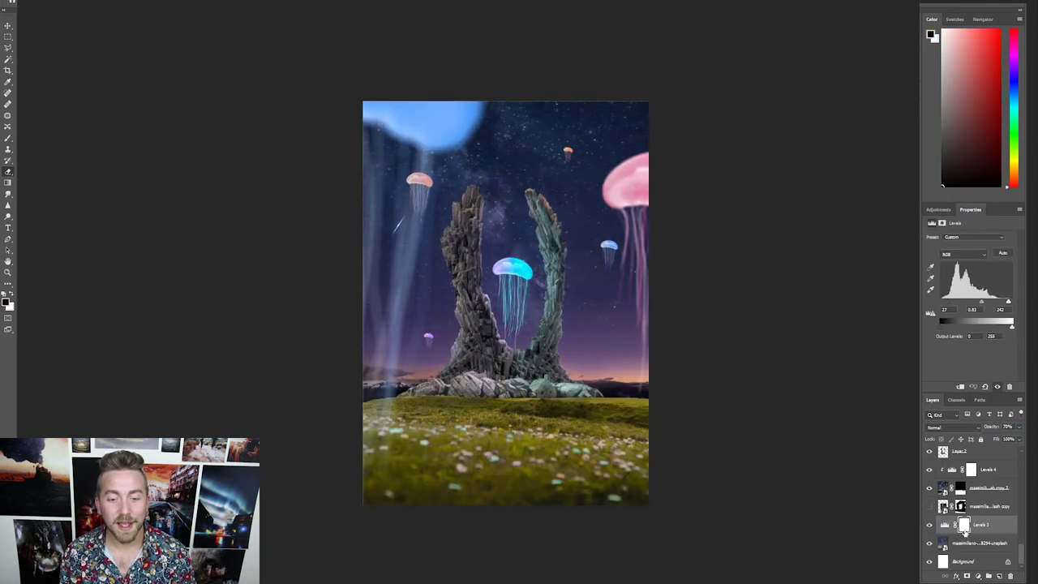
key(b)
scroll(506, 243, up, 3)
drag(505, 219, 523, 324)
Step: Paint soft colour glows on Layer 9, blue around the large blurred jellyfish and pale yellow around the coral one
scroll(525, 167, down, 6)
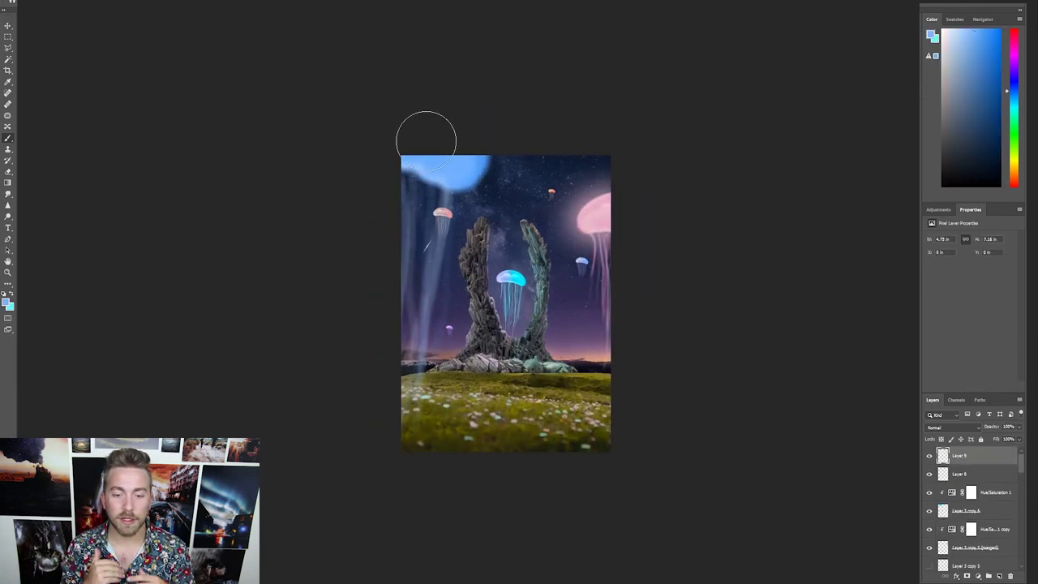
drag(428, 127, 519, 270)
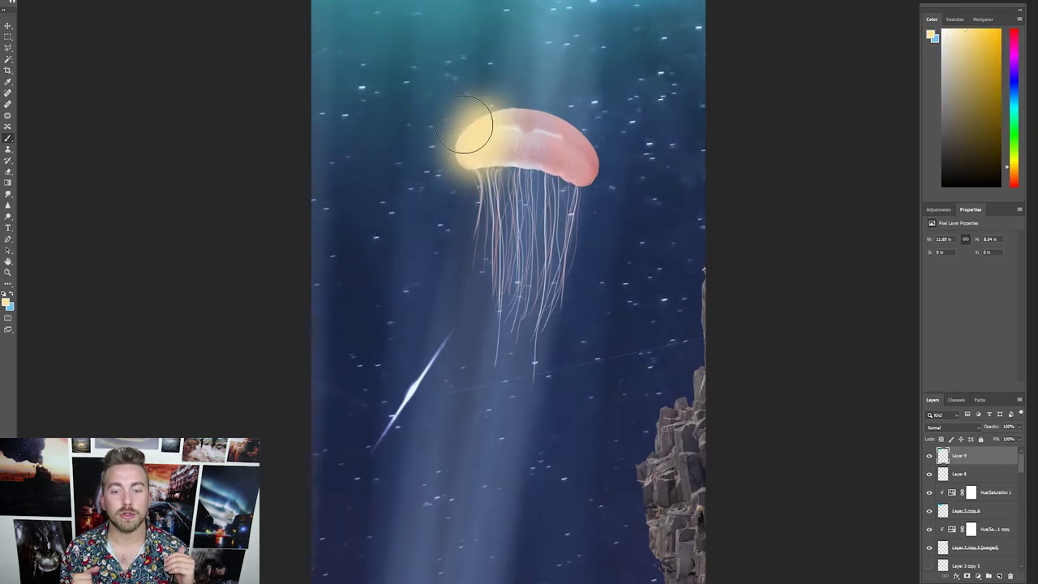
drag(471, 139, 482, 121)
drag(559, 134, 573, 162)
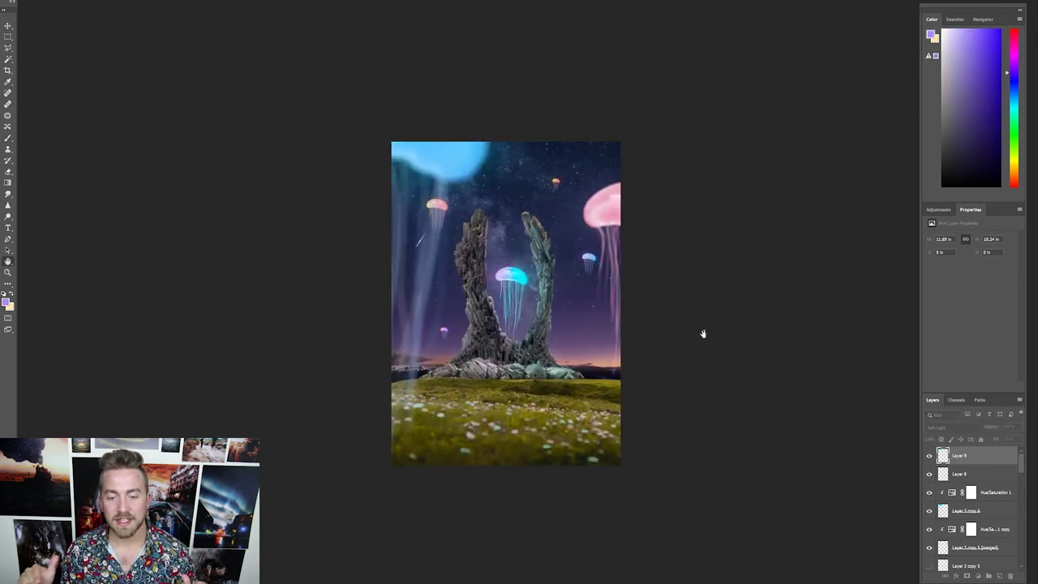
Step: Compare the image with and without the jellyfish glow layer
click(930, 455)
click(929, 456)
double_click(930, 456)
click(929, 456)
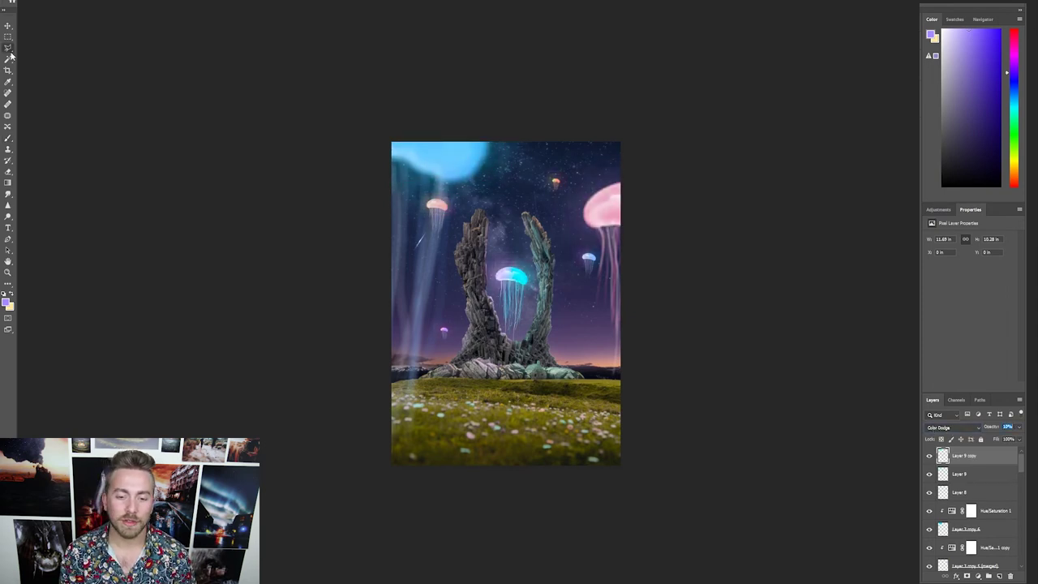
Step: Lasso and transform an area of the Color Dodge glow copy near the central jellyfish, deselect, and merge the copy into Layer 9
right_click(9, 49)
click(37, 49)
drag(549, 276, 547, 280)
key(ctrl+t)
key(Return)
key(ctrl+d)
key(ctrl+e)
Step: Check the merged glow layer's effect and stamp all visible layers into a new layer at the top of the stack
click(929, 457)
click(929, 457)
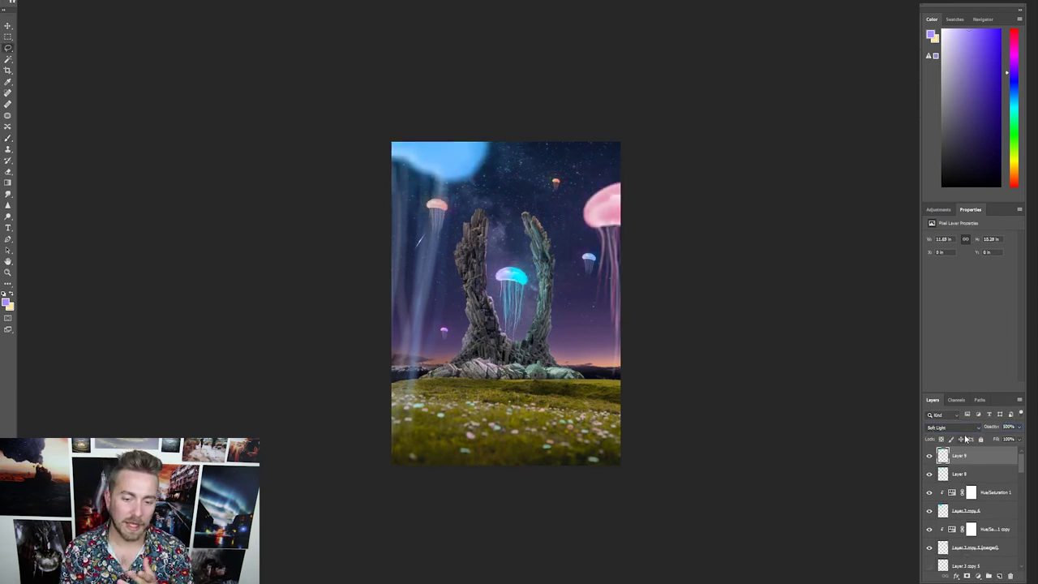
key(ctrl+shift+alt+n)
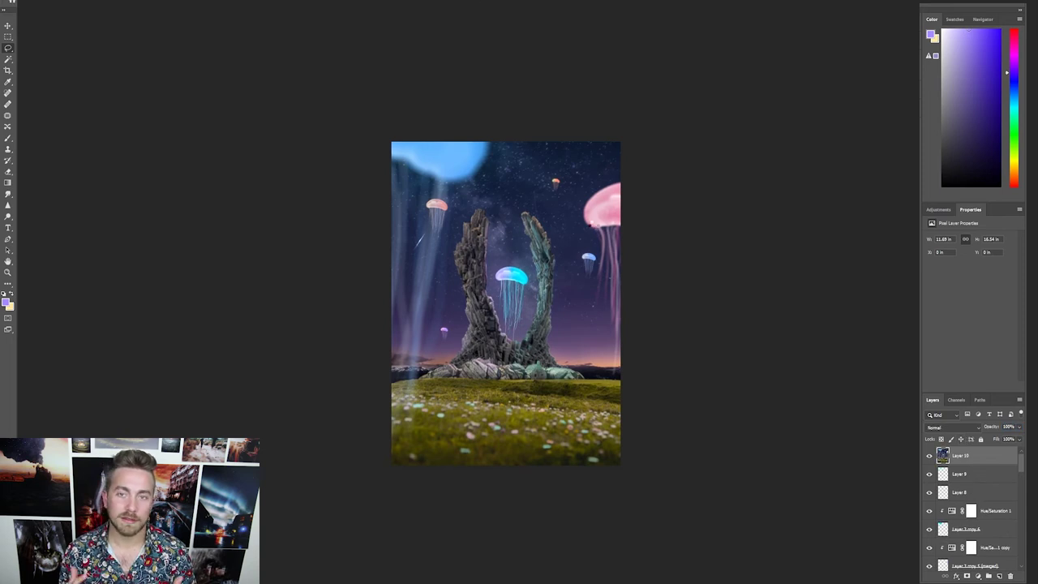